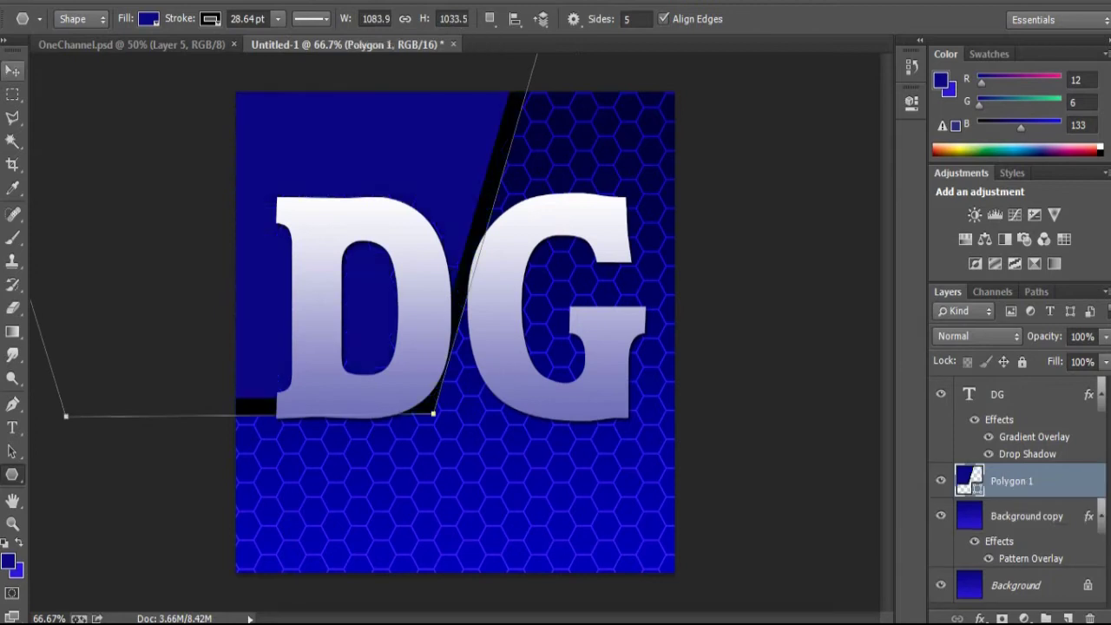
# - Scale down and reposition the pentagon so the whole shape sits centred behind the DG letters
pyautogui.click(48, 0)
pyautogui.click(113, 412)
pyautogui.moveTo(153, 582); pyautogui.dragTo(274, 445)
pyautogui.press('v')
pyautogui.click(486, 243)
pyautogui.moveTo(490, 217)
pyautogui.mouseDown()
pyautogui.moveTo(495, 188)
pyautogui.moveTo(507, 224)
pyautogui.mouseUp()
# - Enlarge the pentagon past the canvas's side edges, and move both the pentagon and the DG text further down
pyautogui.click(48, 1)
pyautogui.click(148, 413)
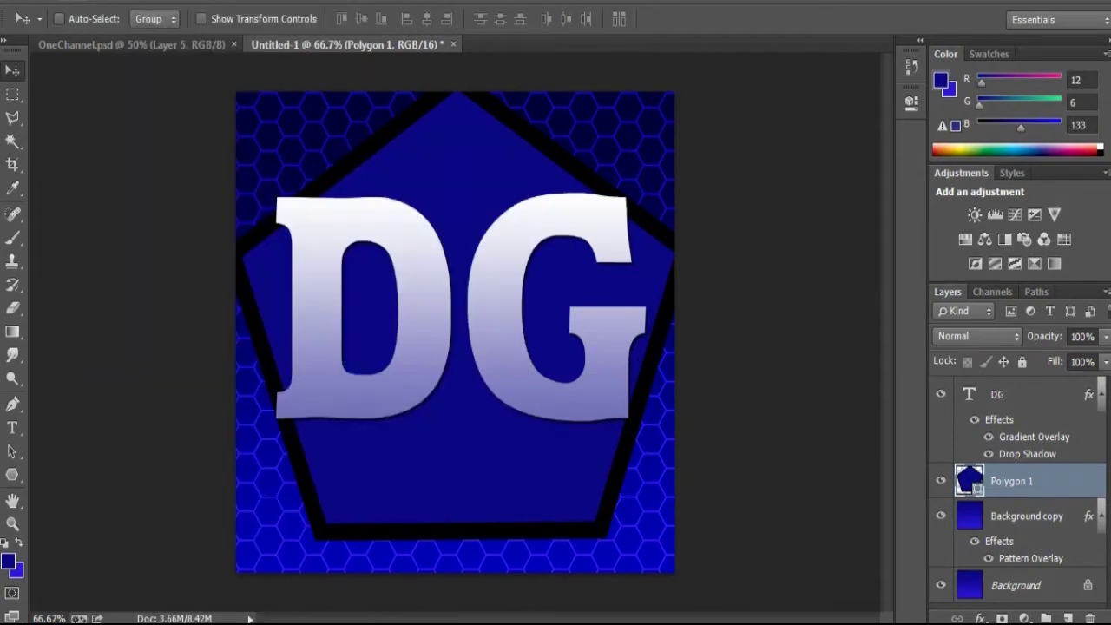
pyautogui.moveTo(684, 541); pyautogui.dragTo(746, 571)
pyautogui.moveTo(224, 320); pyautogui.dragTo(154, 320)
pyautogui.press('Return')
pyautogui.moveTo(576, 482); pyautogui.dragTo(583, 502)
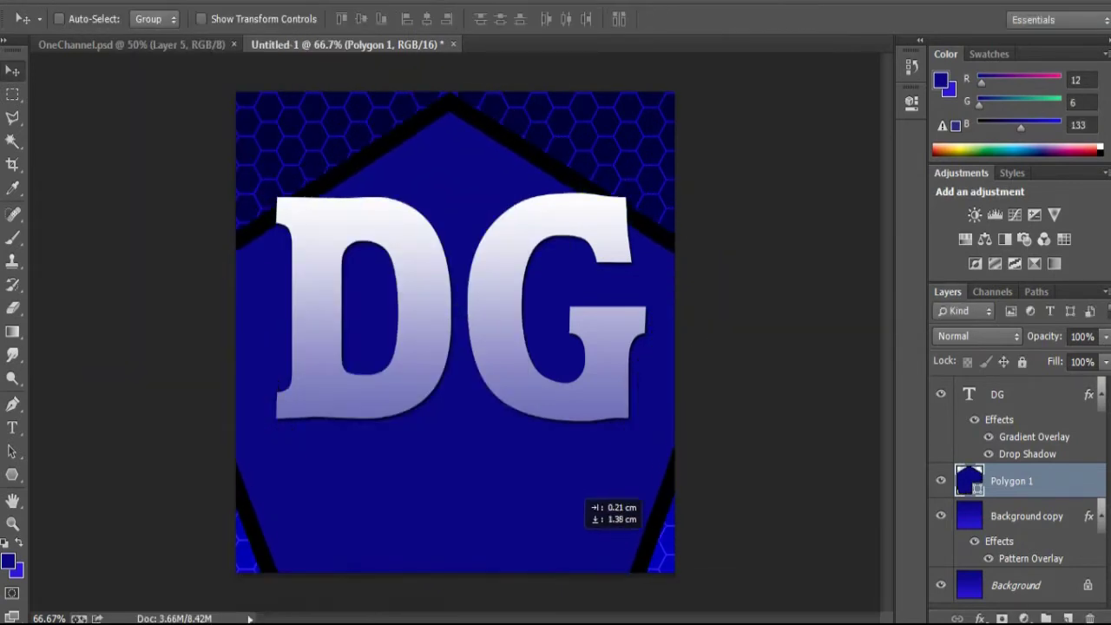
pyautogui.moveTo(517, 228); pyautogui.dragTo(511, 283)
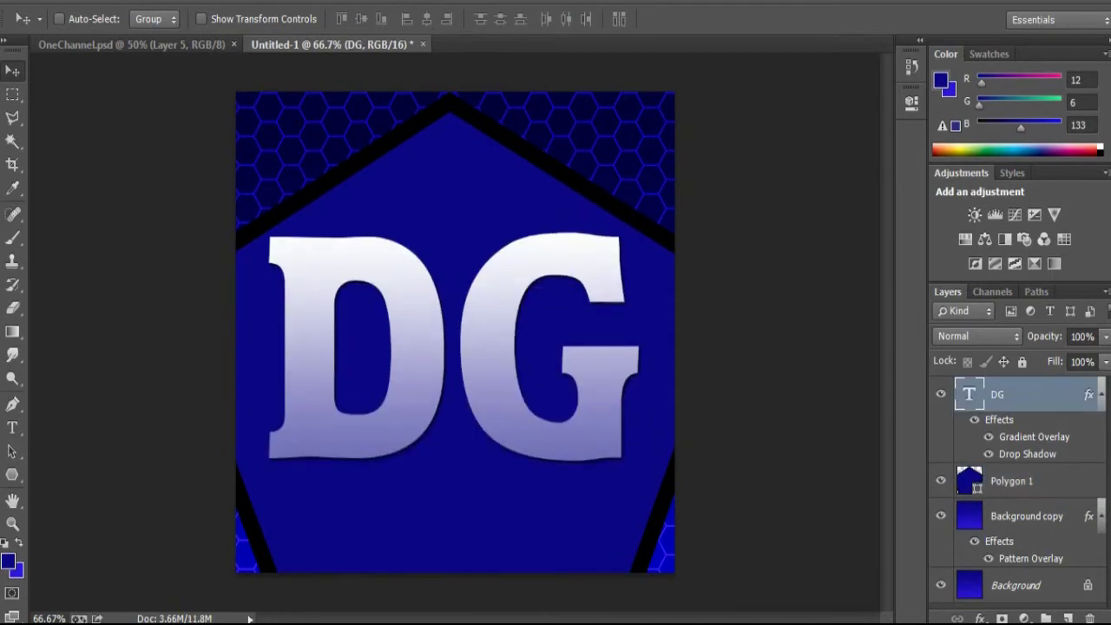
# - Add the channel name "Devious Gamez" in Commons at 18 pt near the pentagon's tip, checking it on the YouTube channel page
pyautogui.press('t')
pyautogui.press('Return')
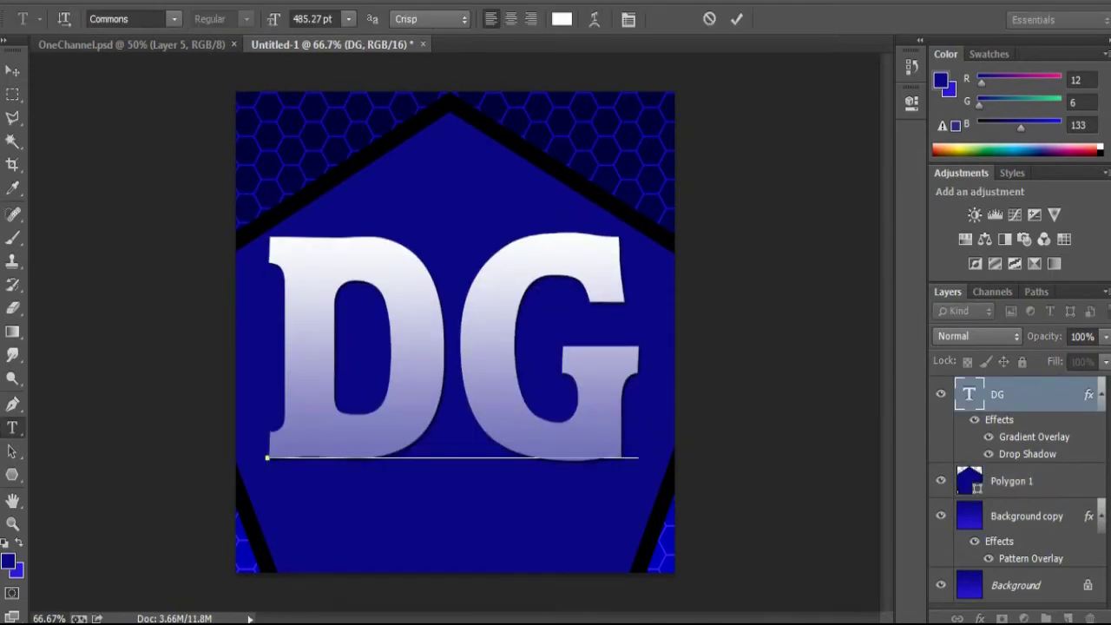
pyautogui.click(448, 162)
pyautogui.click(448, 162)
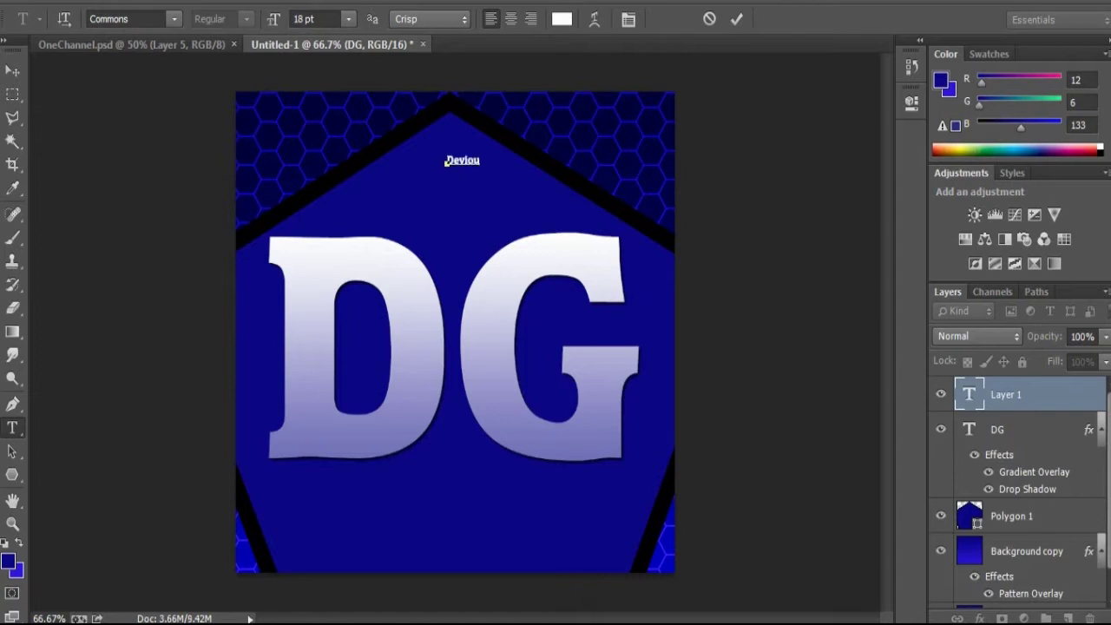
pyautogui.write('Deviou')
pyautogui.click(409, 533)
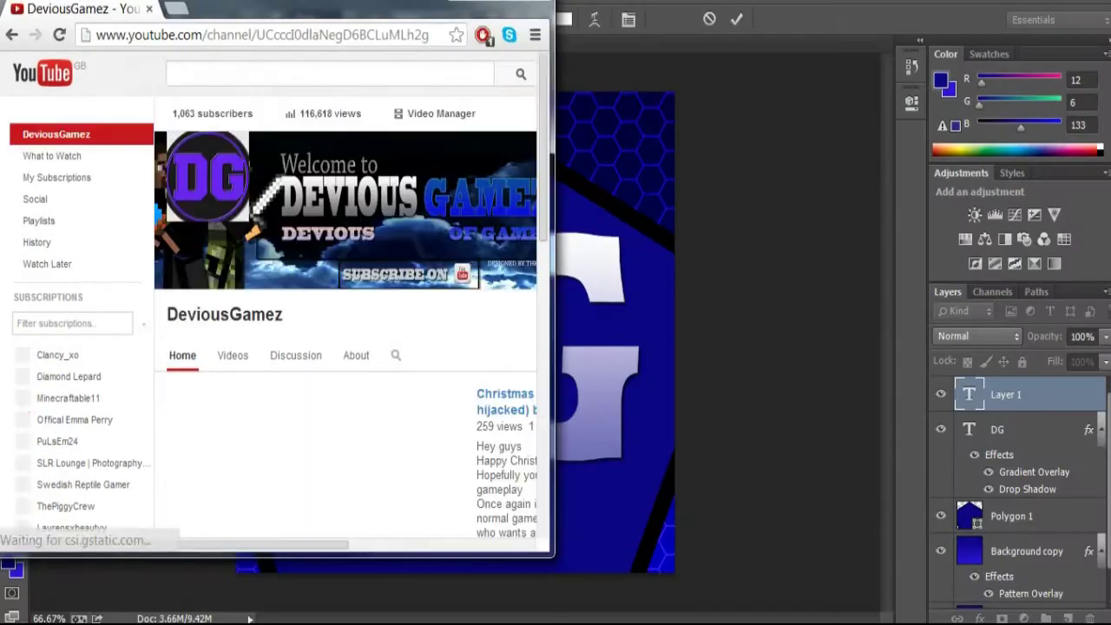
pyautogui.hotkey('alt', 'Tab')
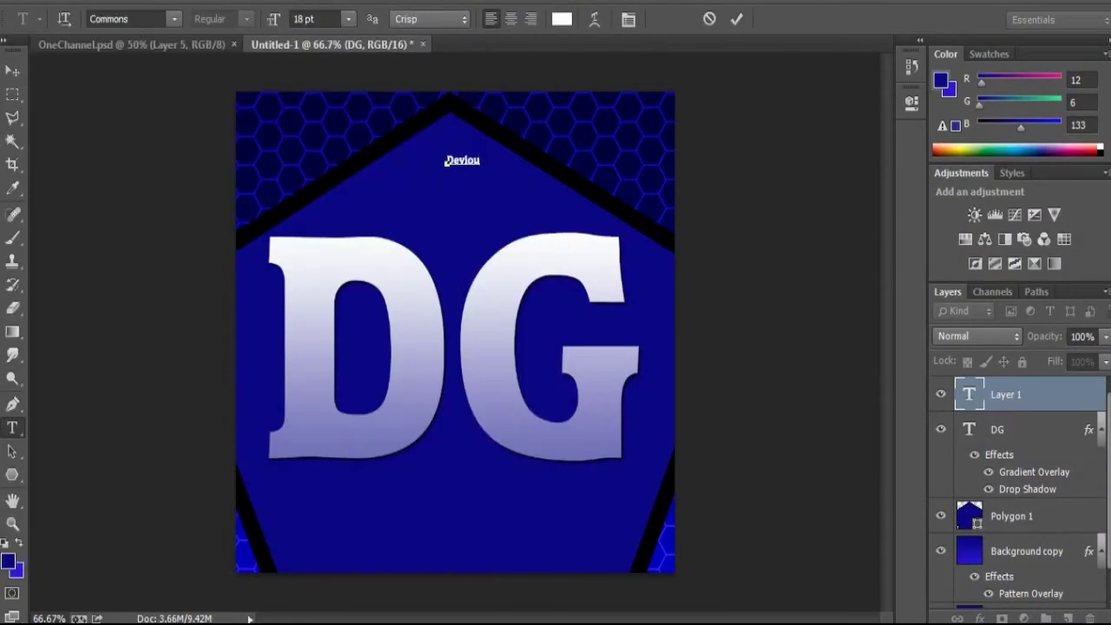
pyautogui.hotkey('ctrl', 'Return')
# - Move the "Devious Gamez" text directly below the DG letters and enlarge it to match their width
pyautogui.press('v')
pyautogui.moveTo(446, 161); pyautogui.dragTo(267, 478)
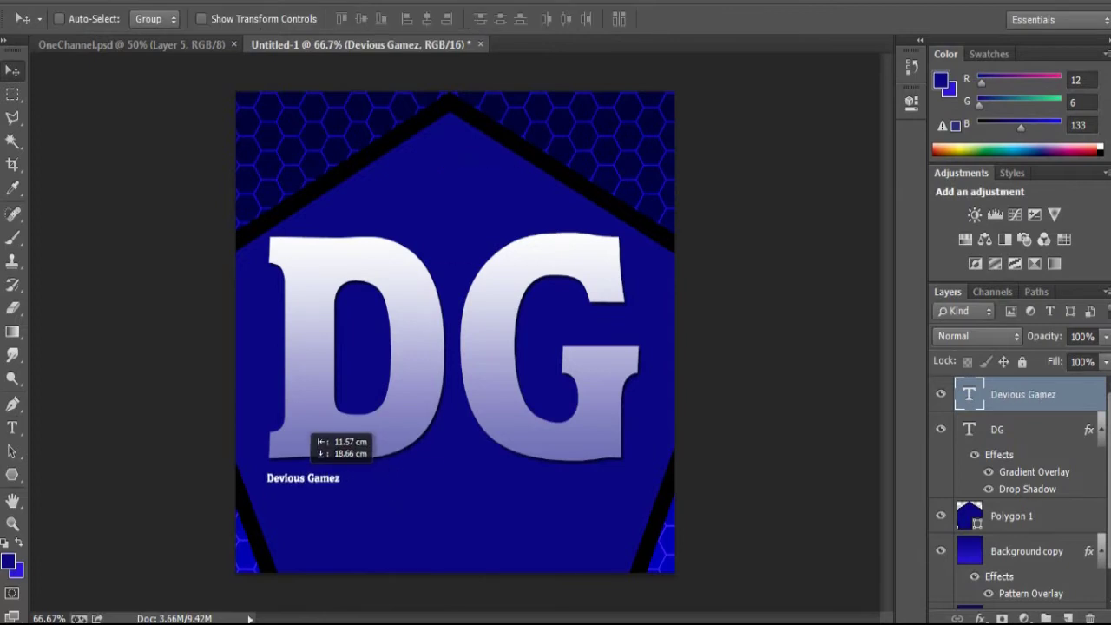
pyautogui.press('t')
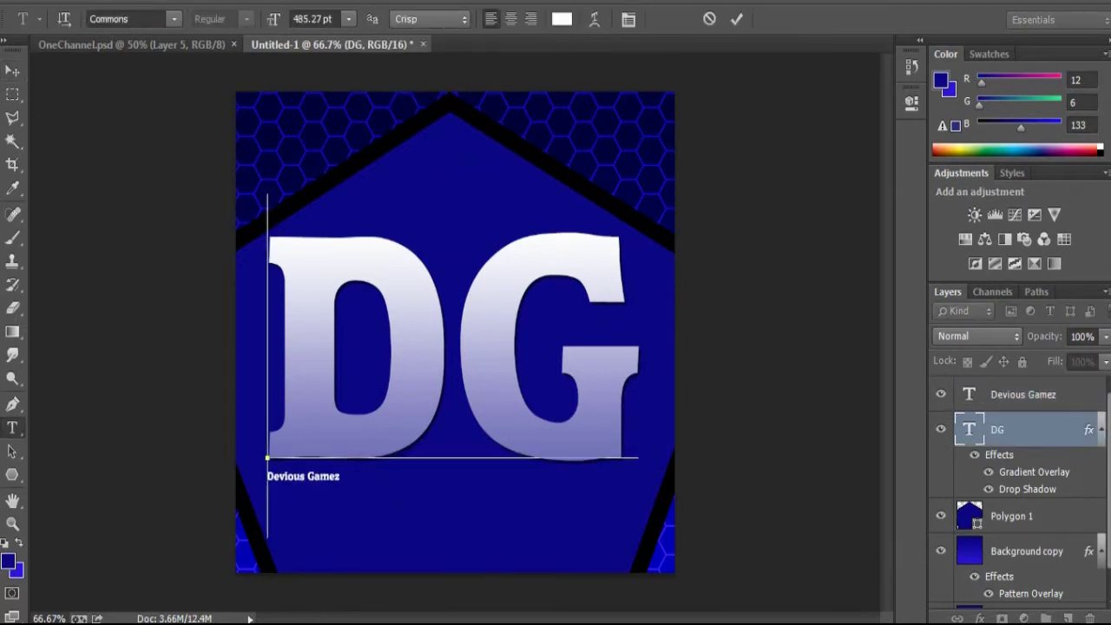
pyautogui.click(314, 477)
pyautogui.moveTo(339, 481); pyautogui.dragTo(627, 529)
pyautogui.hotkey('ctrl', 'Return')
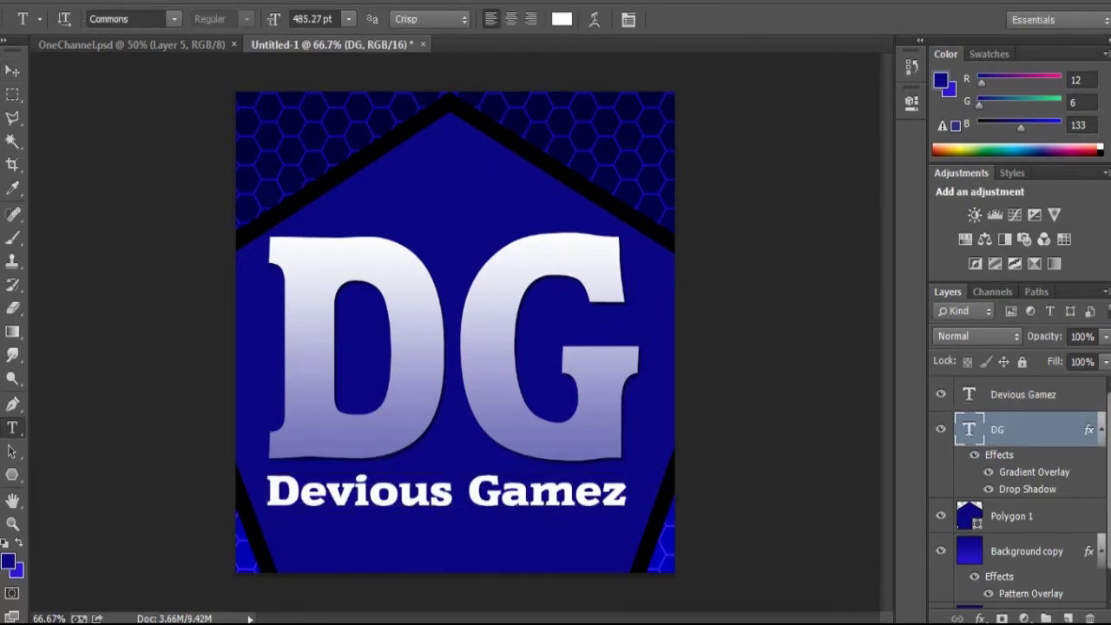
# - Try to bring in the desktop-background-nature-moon-backgrounds-sky-night-cool image by opening it as a separate document
pyautogui.hotkey('ctrl', 'o')
pyautogui.click(221, 210)
pyautogui.doubleClick(295, 159)
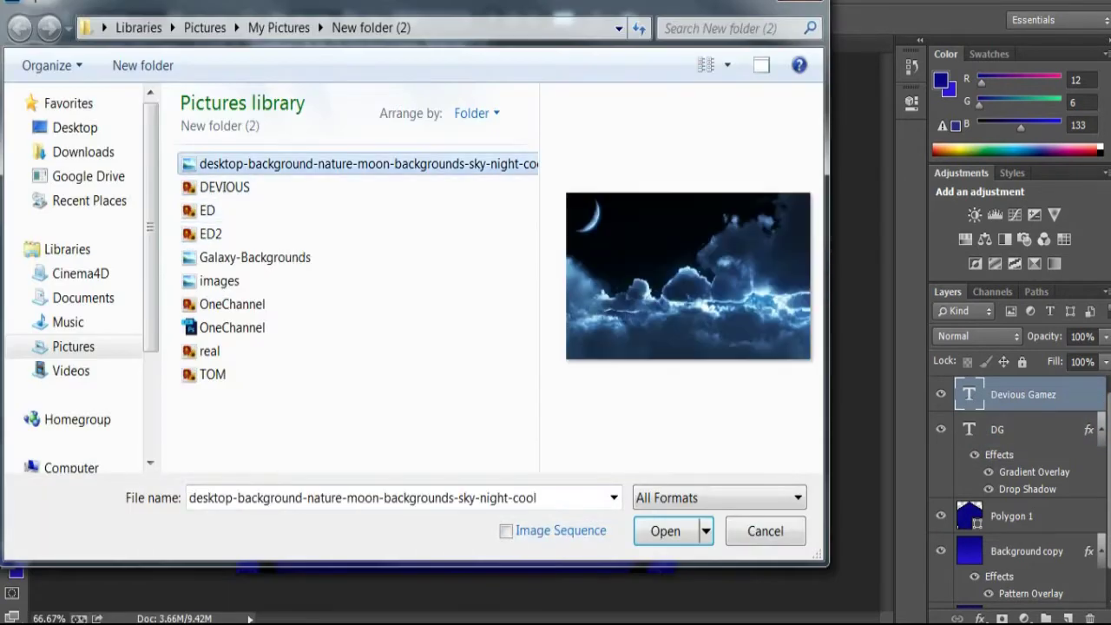
pyautogui.moveTo(642, 45); pyautogui.dragTo(731, 149)
pyautogui.press('v')
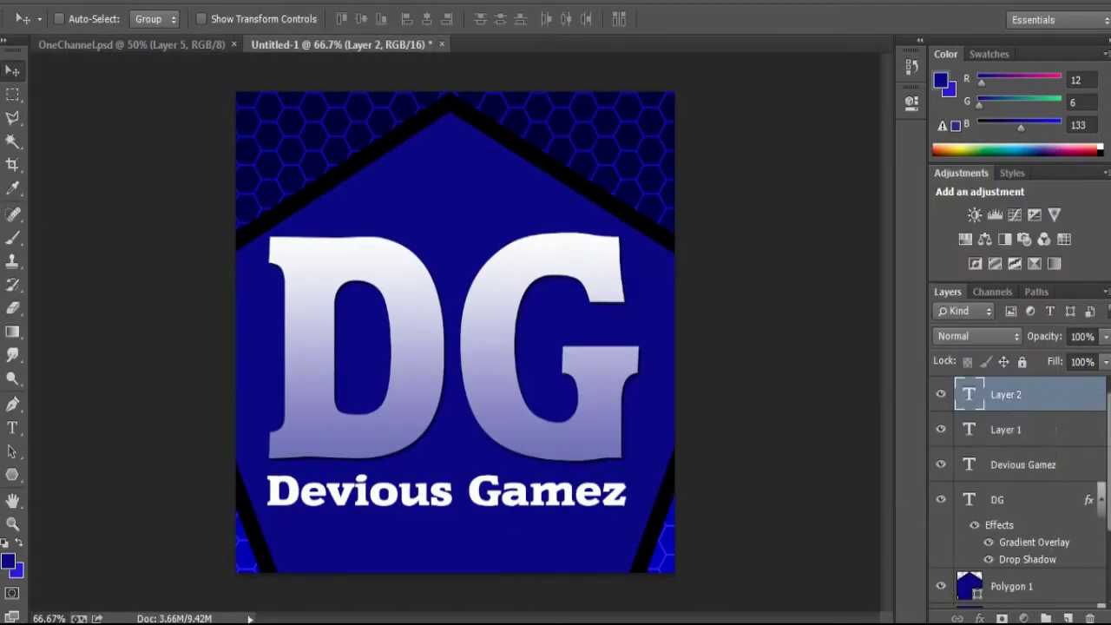
# - Place the desktop-background-nature-moon-backgrounds-sky-night-cool image into the DG document directly above the Background layer
pyautogui.scroll(-3, 1015, 486)
pyautogui.click(1015, 590)
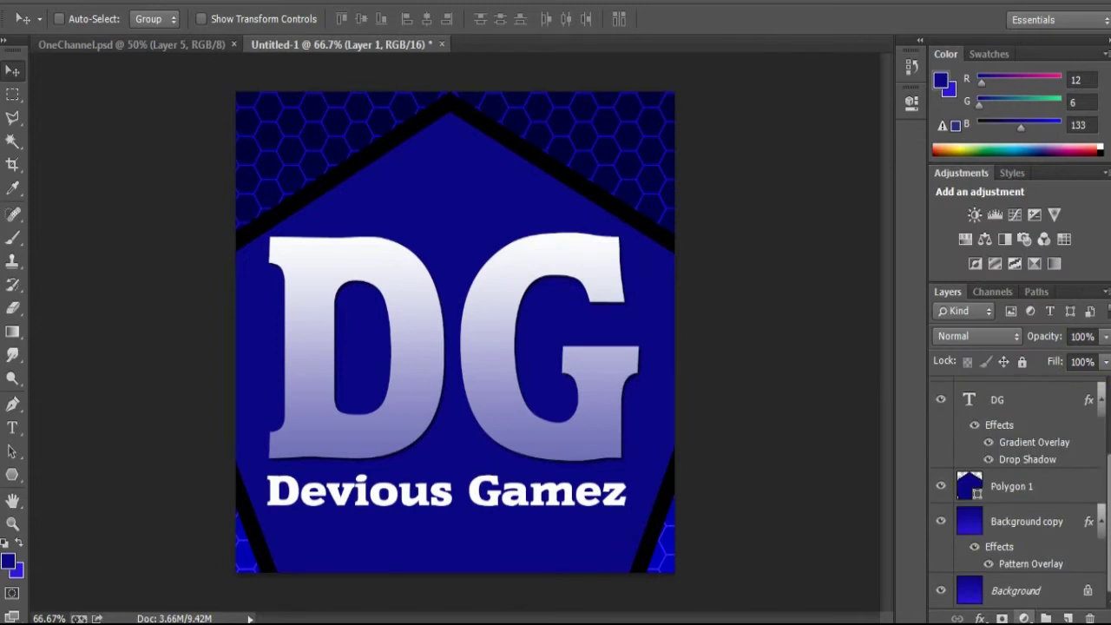
pyautogui.hotkey('alt', 'f')
pyautogui.click(66, 358)
pyautogui.doubleClick(372, 161)
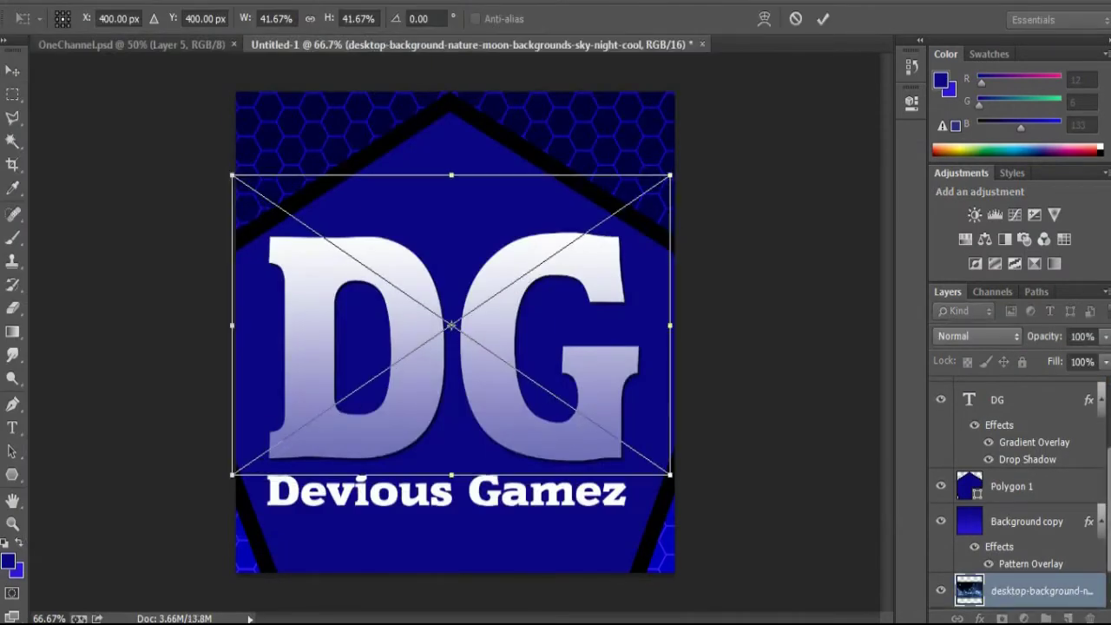
pyautogui.press('Return')
# - Move the night-sky image layer above Polygon 1 and transform it to cover the whole canvas
pyautogui.moveTo(1032, 590); pyautogui.dragTo(1033, 477)
pyautogui.hotkey('alt', 'e')
pyautogui.moveTo(186, 439)
pyautogui.click(408, 193)
pyautogui.moveTo(643, 381); pyautogui.dragTo(675, 572)
pyautogui.press('Return')
# - Try different blend modes on the night-sky image layer, including Hard Light
pyautogui.click(978, 336)
pyautogui.click(956, 330)
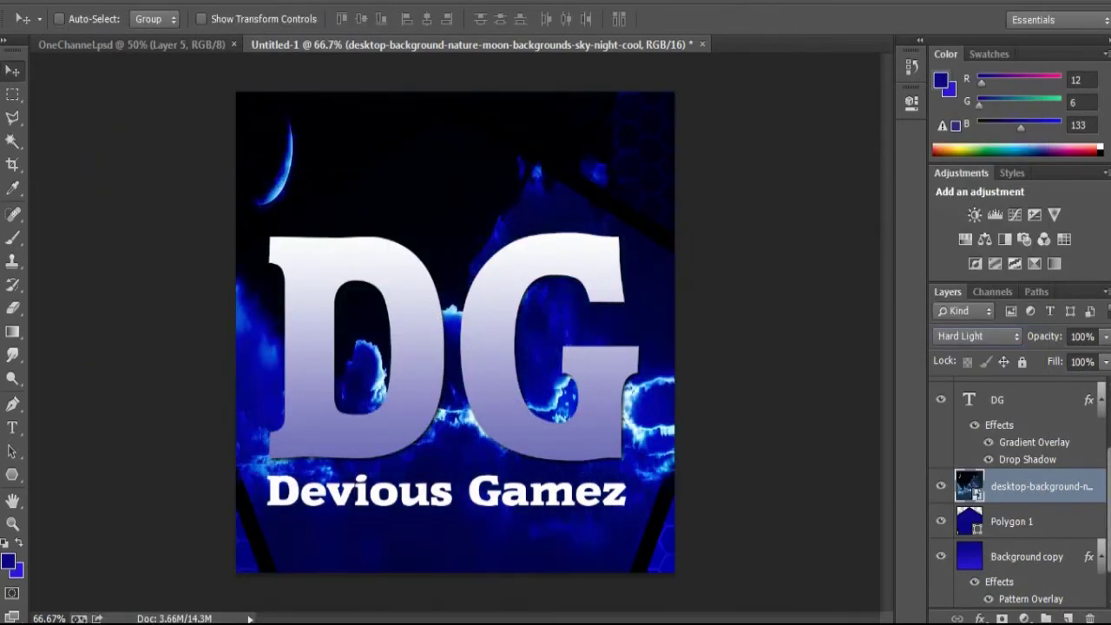
pyautogui.click(977, 336)
pyautogui.click(957, 330)
pyautogui.click(977, 336)
pyautogui.click(949, 258)
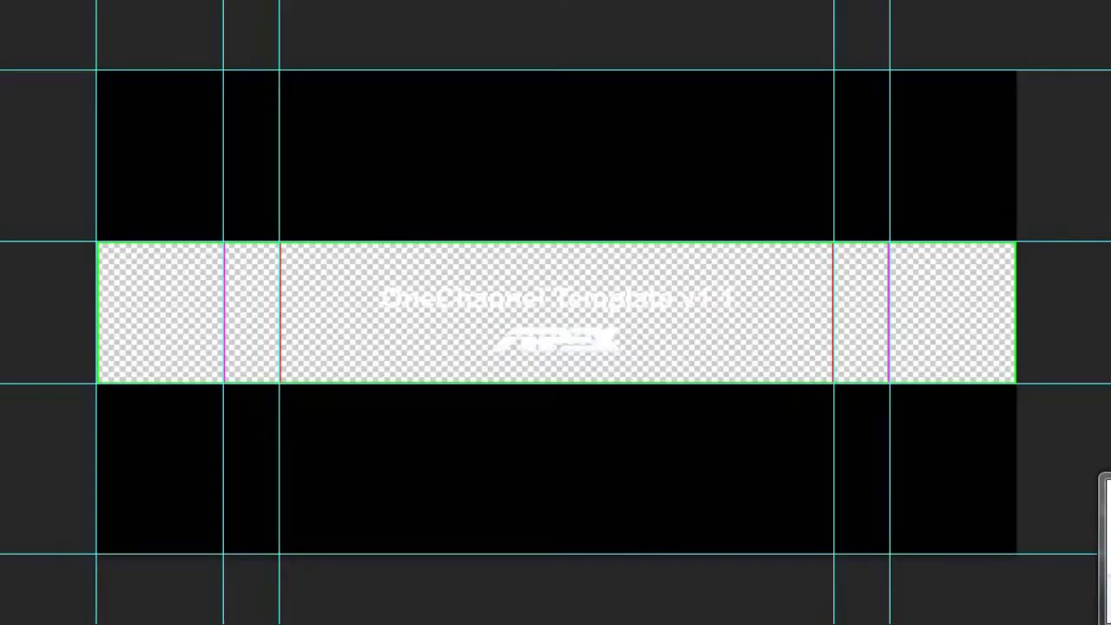
# - Open the Galaxy-Backgrounds image and bring it into the OneChannel banner template
pyautogui.hotkey('ctrl', 'o')
pyautogui.click(272, 176)
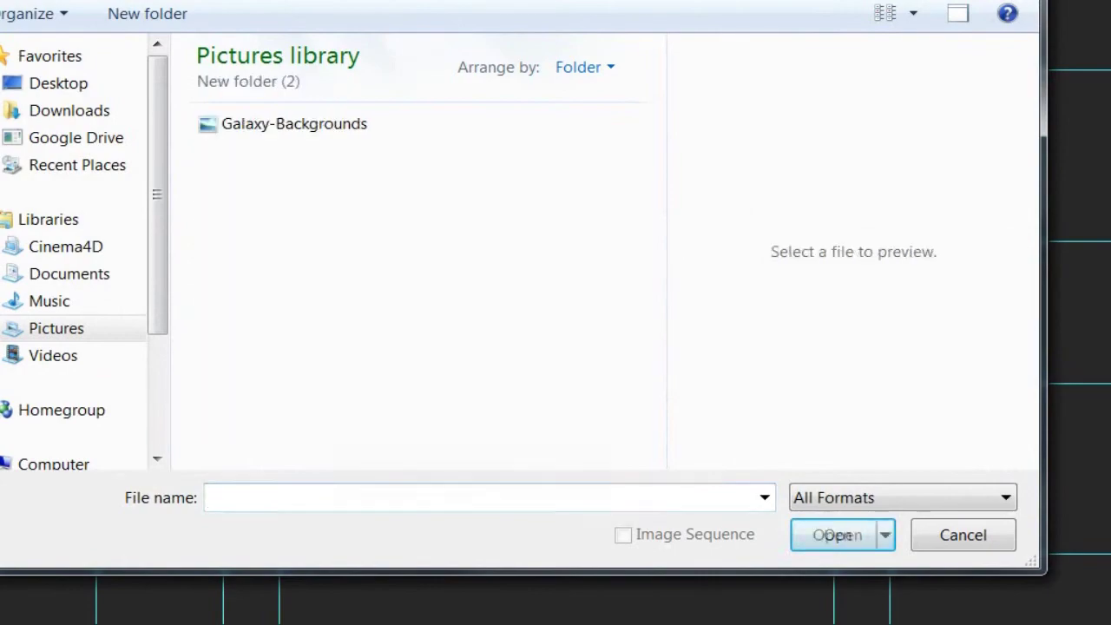
pyautogui.press('Return')
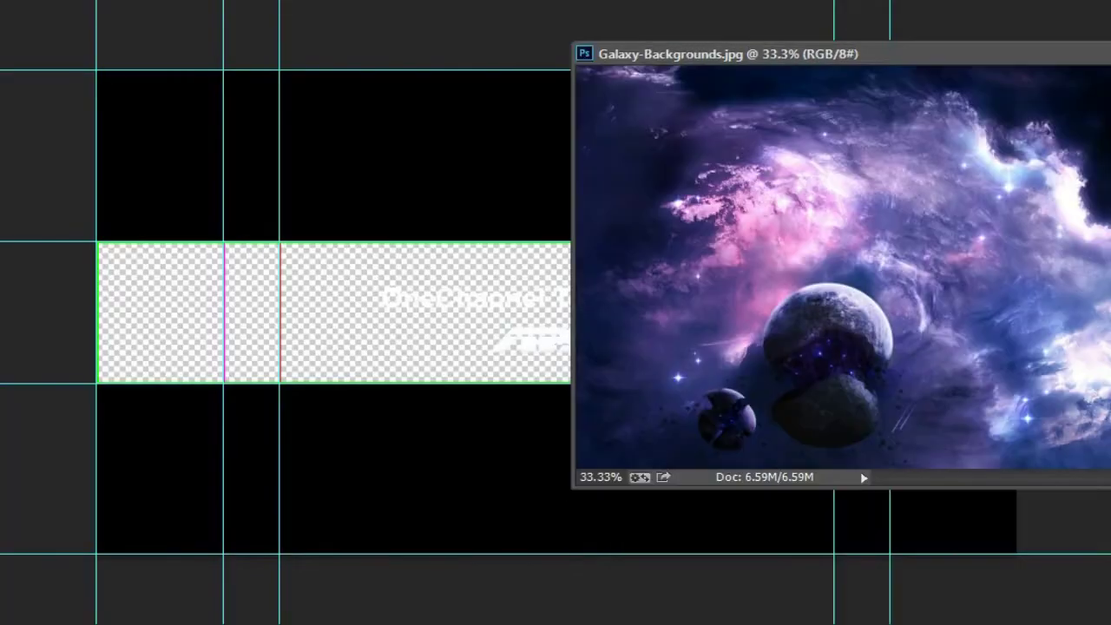
pyautogui.moveTo(743, 322); pyautogui.dragTo(259, 224)
# - Stretch the galaxy image to span the full width of the template's central banner strip
pyautogui.hotkey('ctrl', 't')
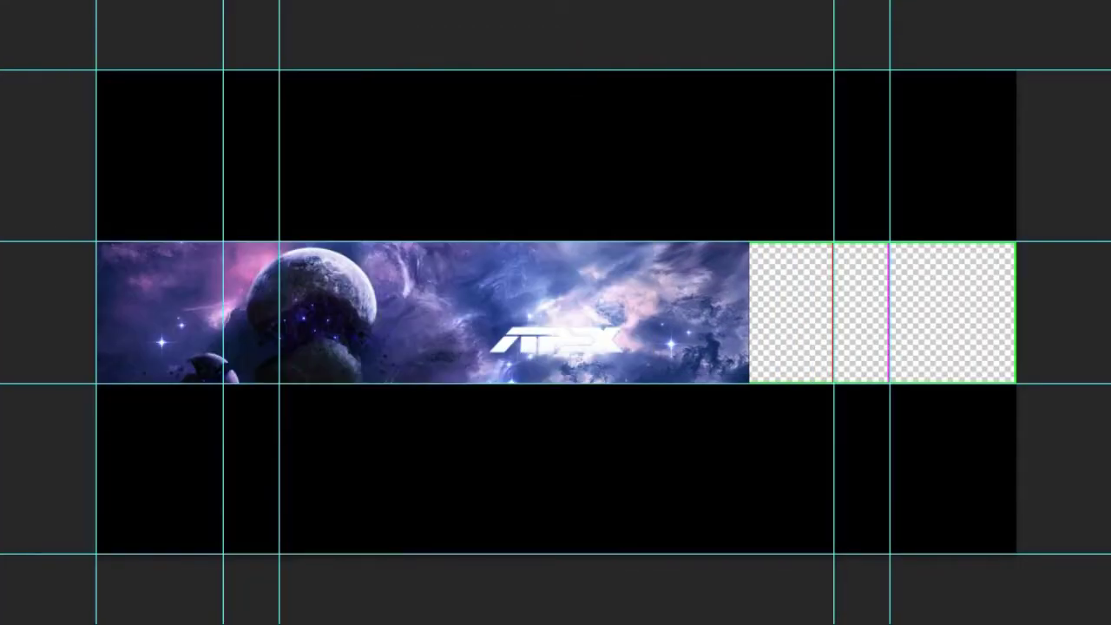
pyautogui.moveTo(767, 237); pyautogui.dragTo(803, 256)
pyautogui.press('Return')
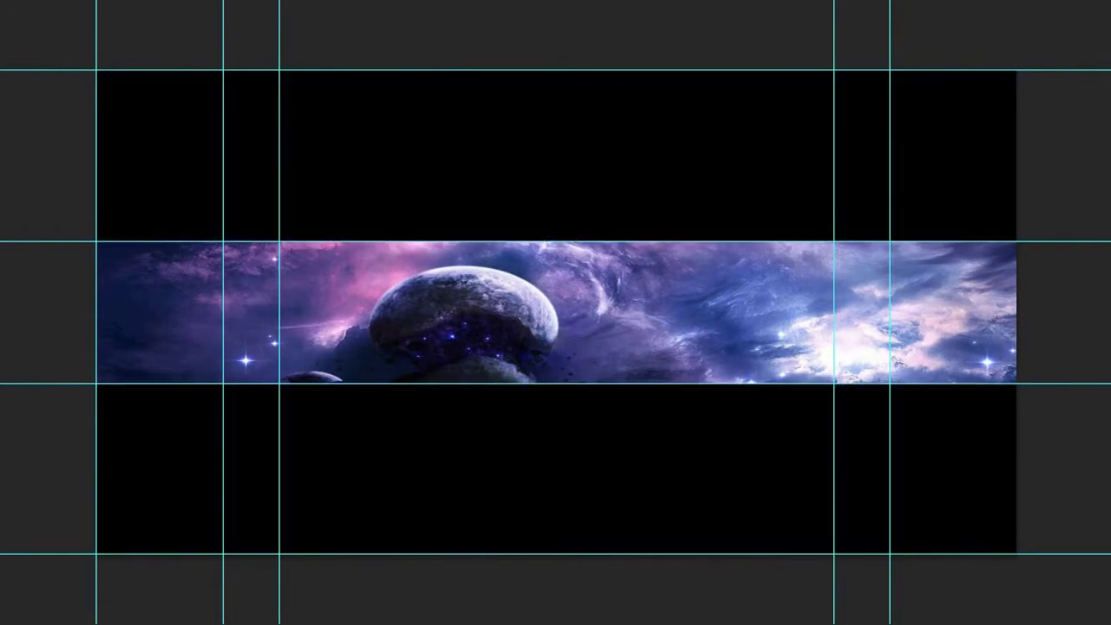
# - Load the Drop Shadow Brushes set and try its 43 px brush on the galaxy banner
pyautogui.press('b')
pyautogui.scroll(-5, 104, 165)
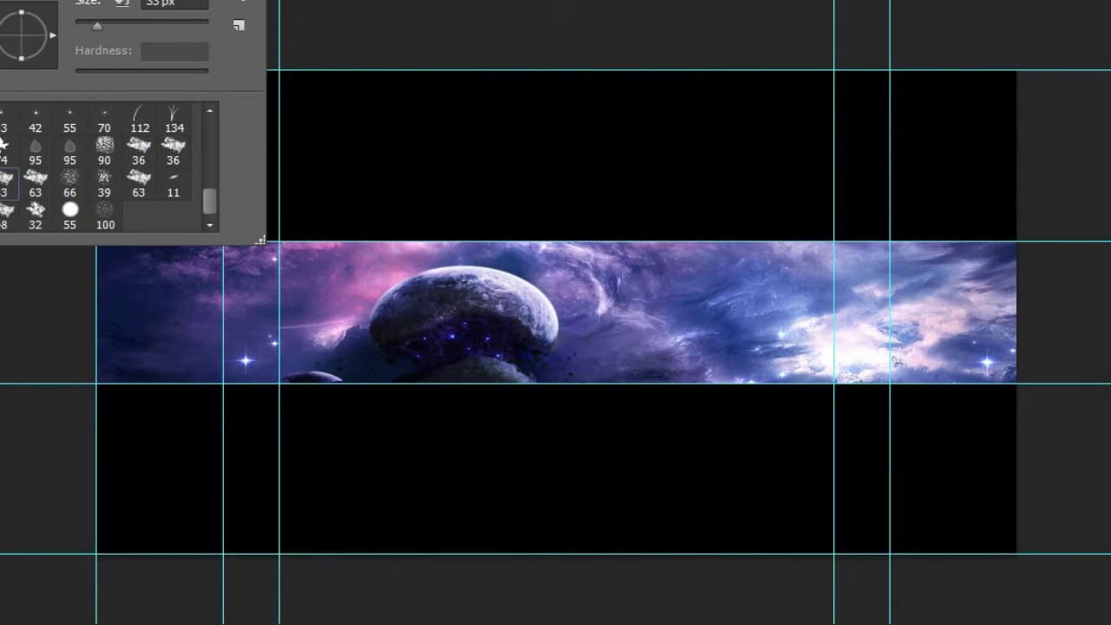
pyautogui.click(239, 25)
pyautogui.click(347, 480)
pyautogui.click(583, 211)
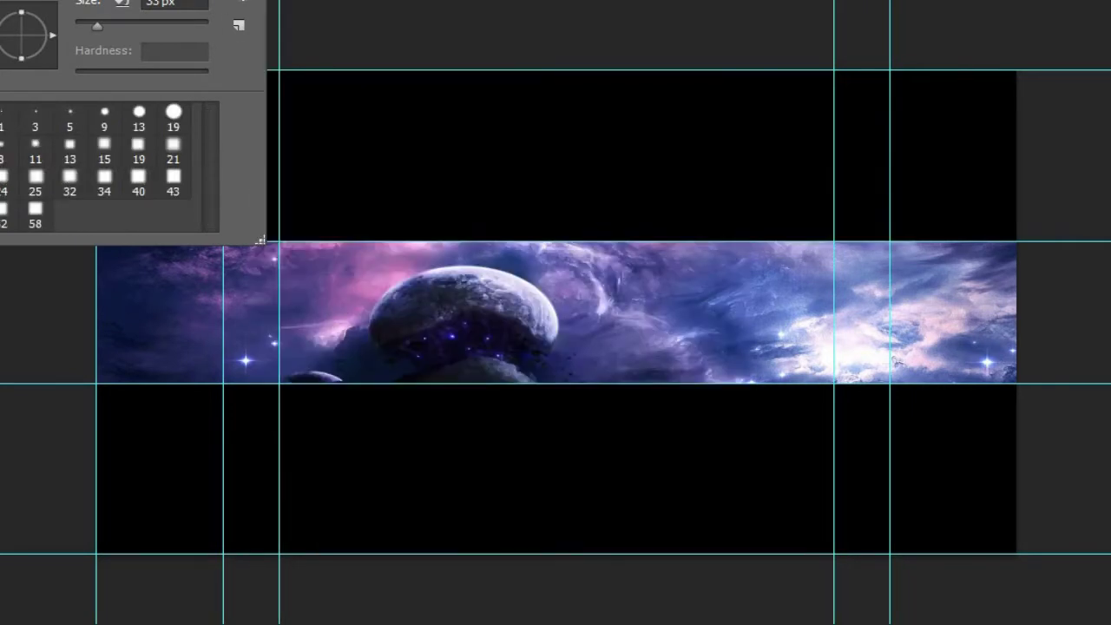
pyautogui.moveTo(318, 310); pyautogui.dragTo(533, 306)
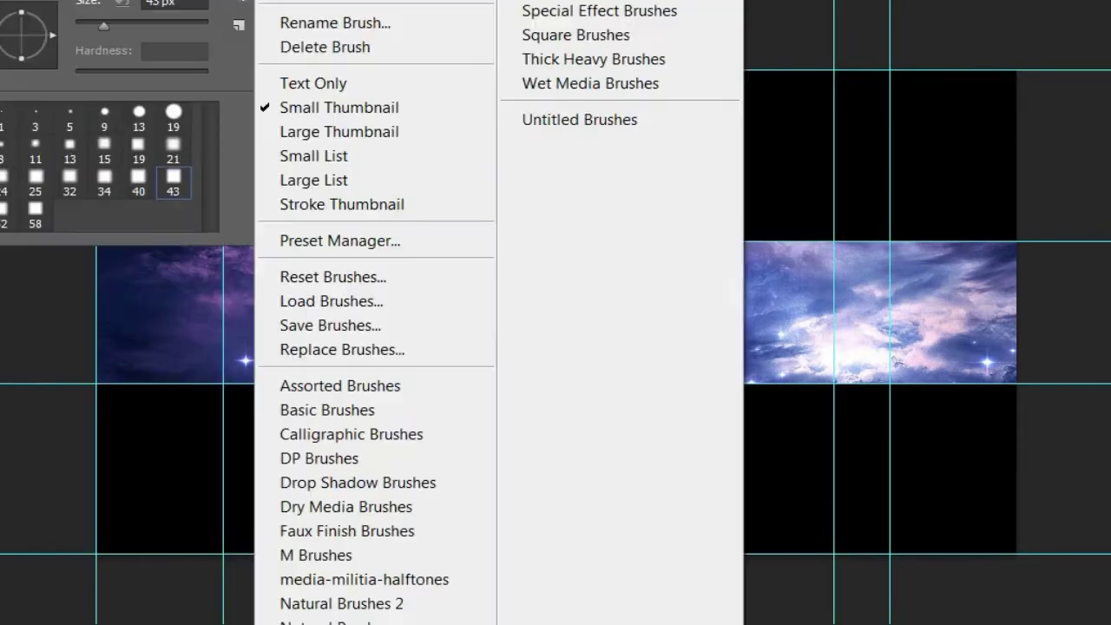
# - Load the media-militia-halftones brush set, undo the teal halftone stamps, and add subtle blue halftone textures across the galaxy banner
pyautogui.click(239, 25)
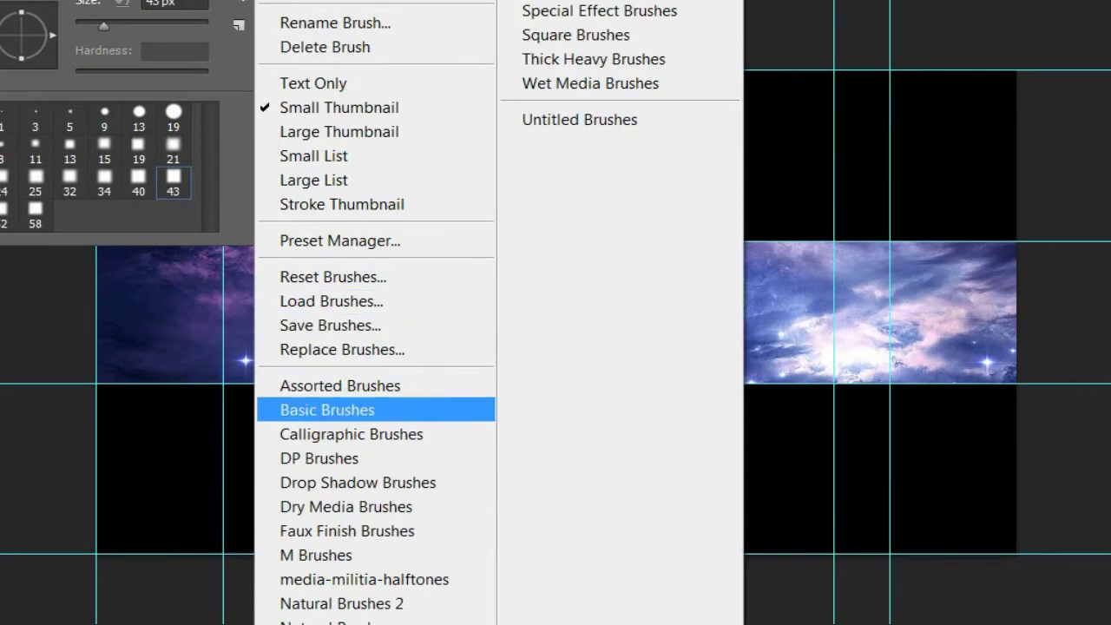
pyautogui.click(363, 579)
pyautogui.click(595, 213)
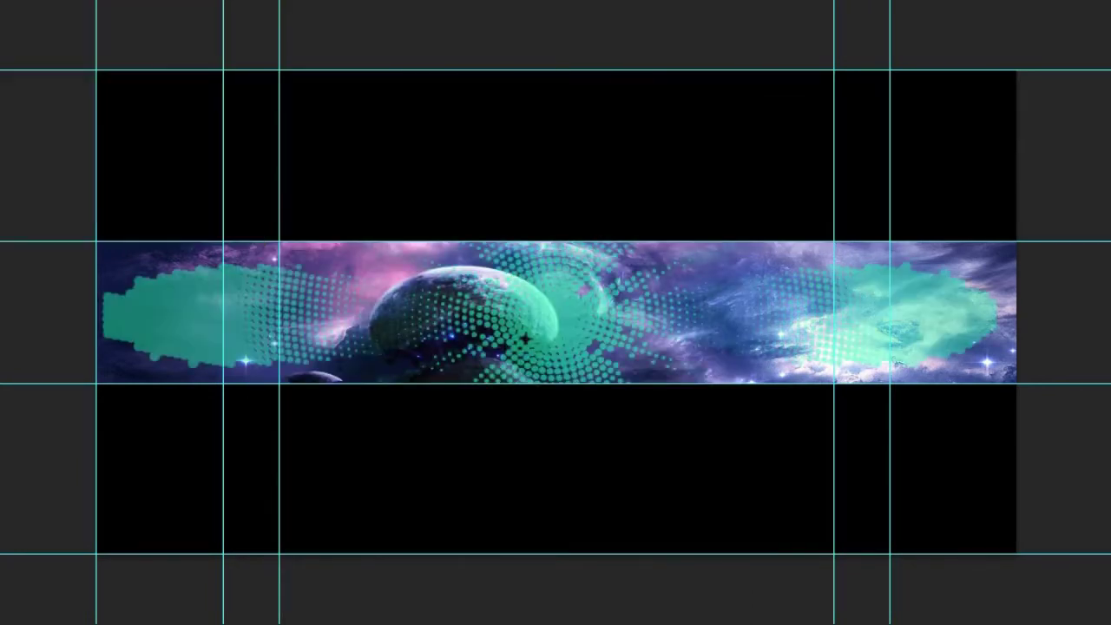
pyautogui.hotkey('ctrl', 'alt', 'z')
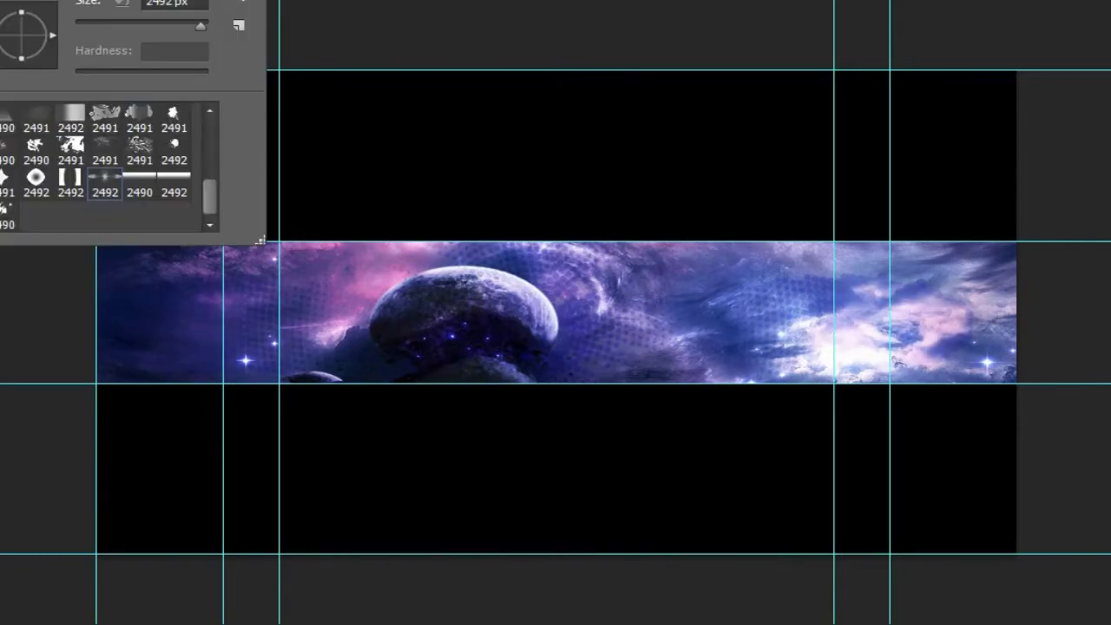
pyautogui.press('Escape')
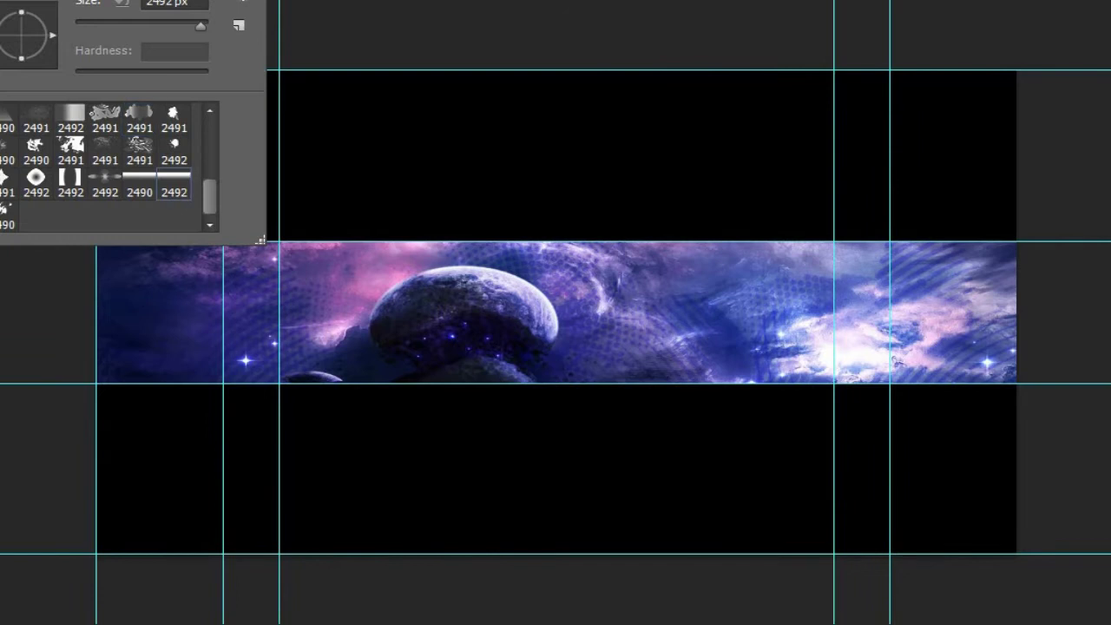
pyautogui.scroll(-2, 104, 165)
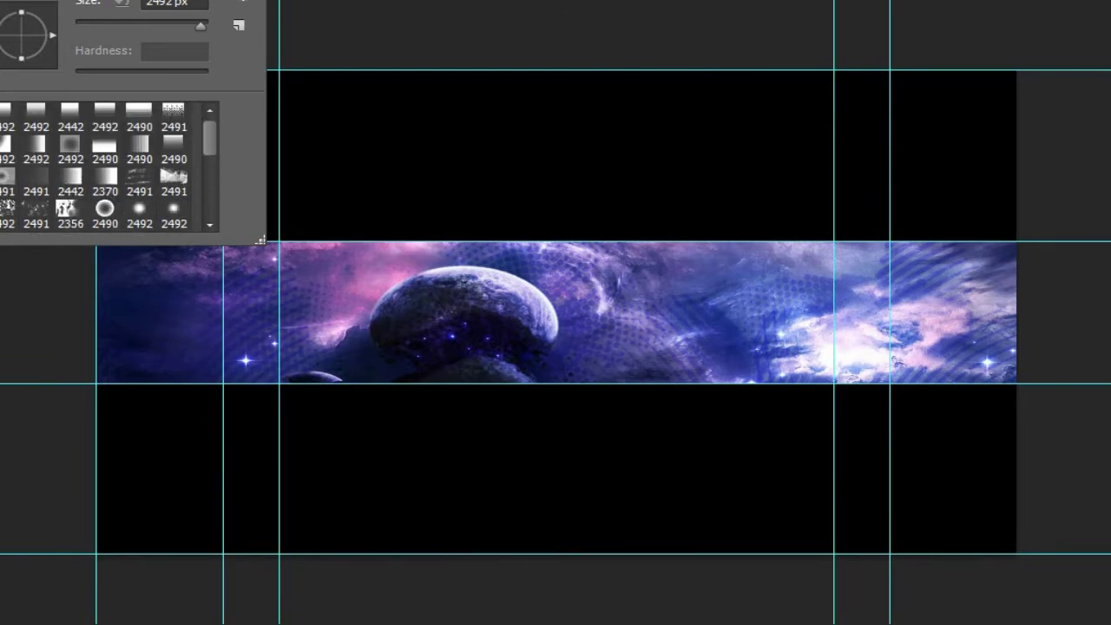
pyautogui.click(244, 2)
pyautogui.click(347, 531)
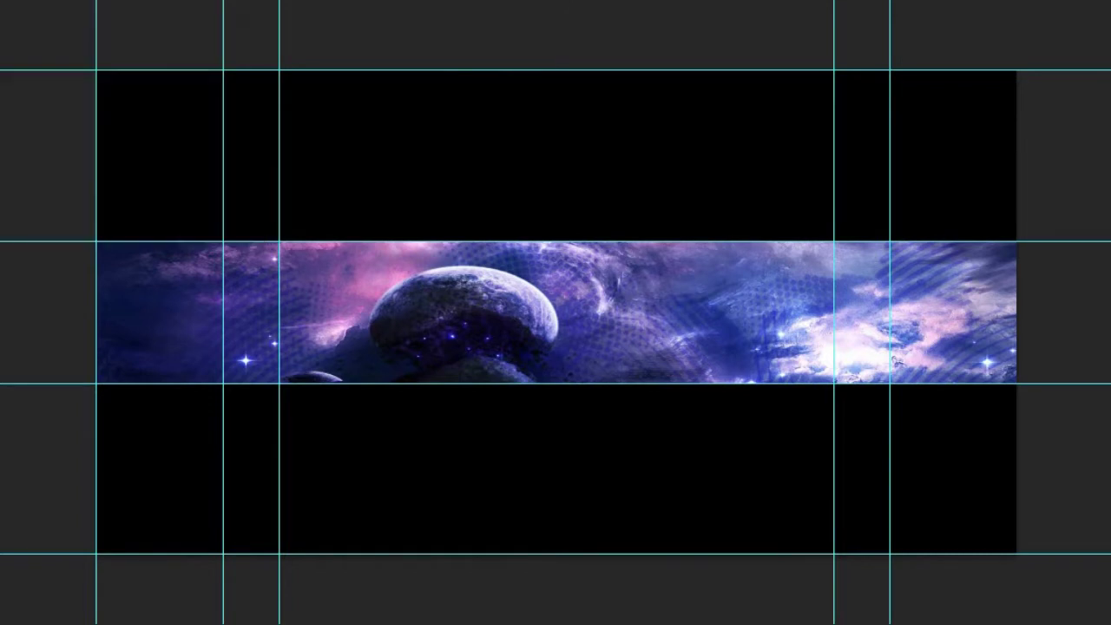
# - Draw a rectangle about 2728 by 108 px across the banner with no fill and a 0.92 pt black stroke
pyautogui.click(34, 466)
pyautogui.moveTo(67, 301); pyautogui.dragTo(1025, 338)
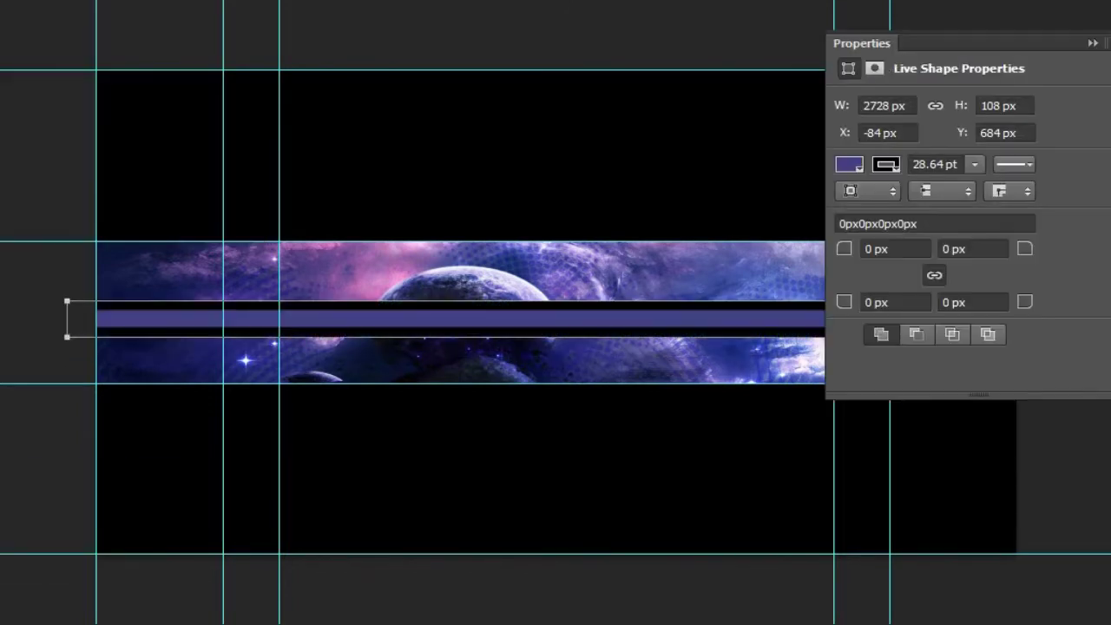
pyautogui.click(850, 164)
pyautogui.click(859, 198)
pyautogui.moveTo(974, 164); pyautogui.dragTo(922, 188)
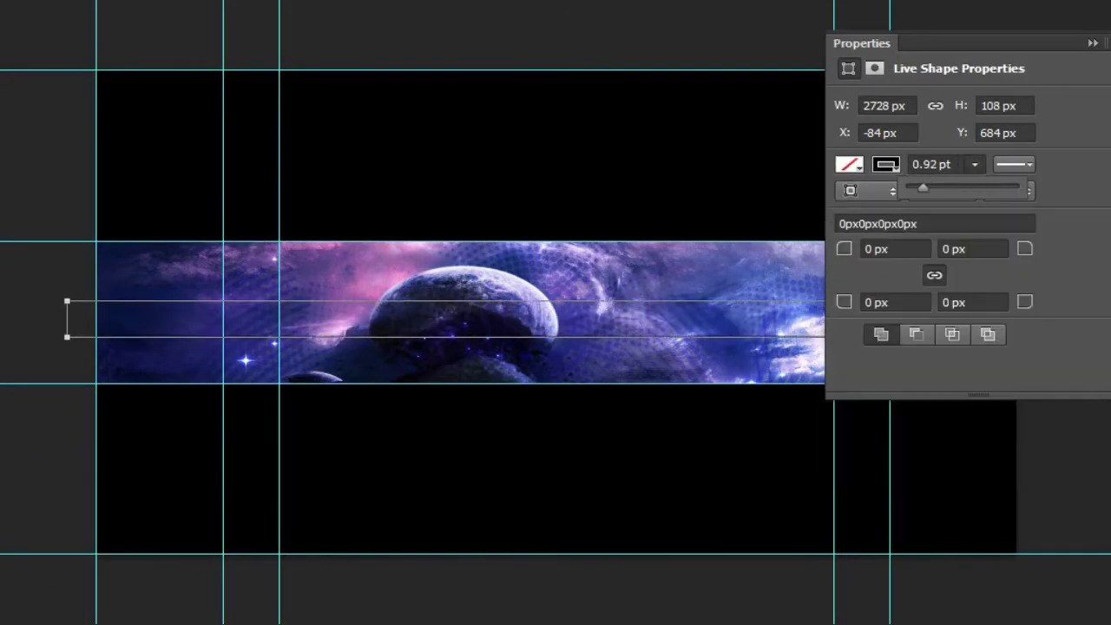
pyautogui.press('Return')
# - Nudge the horizontal strip slightly upwards and fill it with black at 50% opacity
pyautogui.hotkey('alt', 'BackSpace')
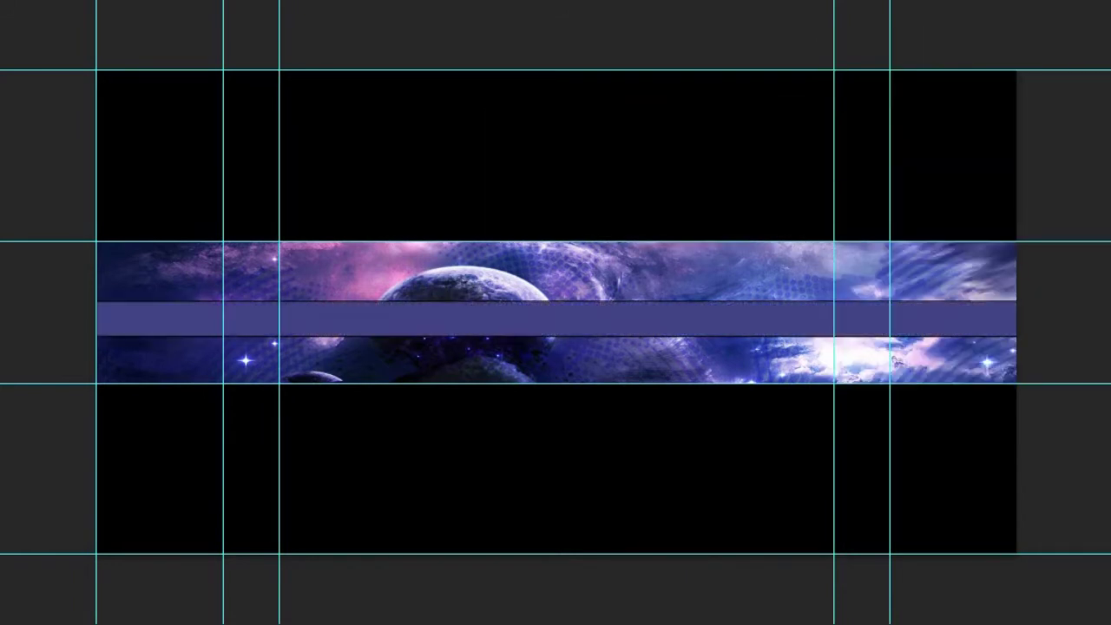
pyautogui.moveTo(483, 276); pyautogui.dragTo(483, 269)
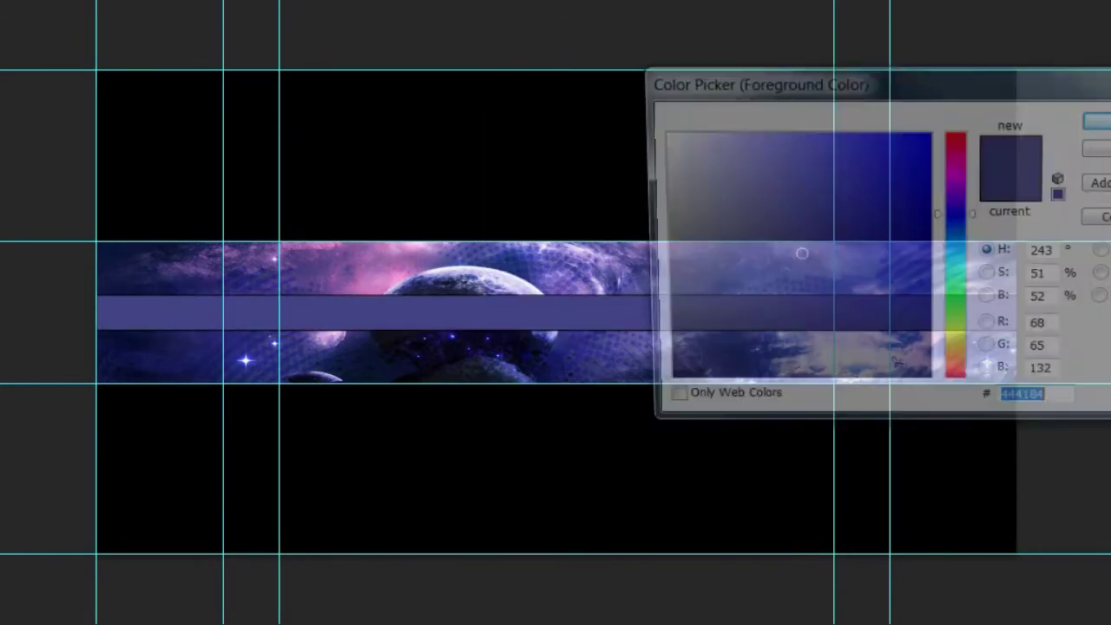
pyautogui.press('Return')
pyautogui.hotkey('alt', 'BackSpace')
pyautogui.press('5')
# - Draw a black rectangle over the middle of the banner, overlapping the horizontal strip, and set it to 50% opacity
pyautogui.click(763, 277)
pyautogui.click(763, 189)
pyautogui.press('Return')
pyautogui.moveTo(389, 261); pyautogui.dragTo(736, 356)
pyautogui.press('5')
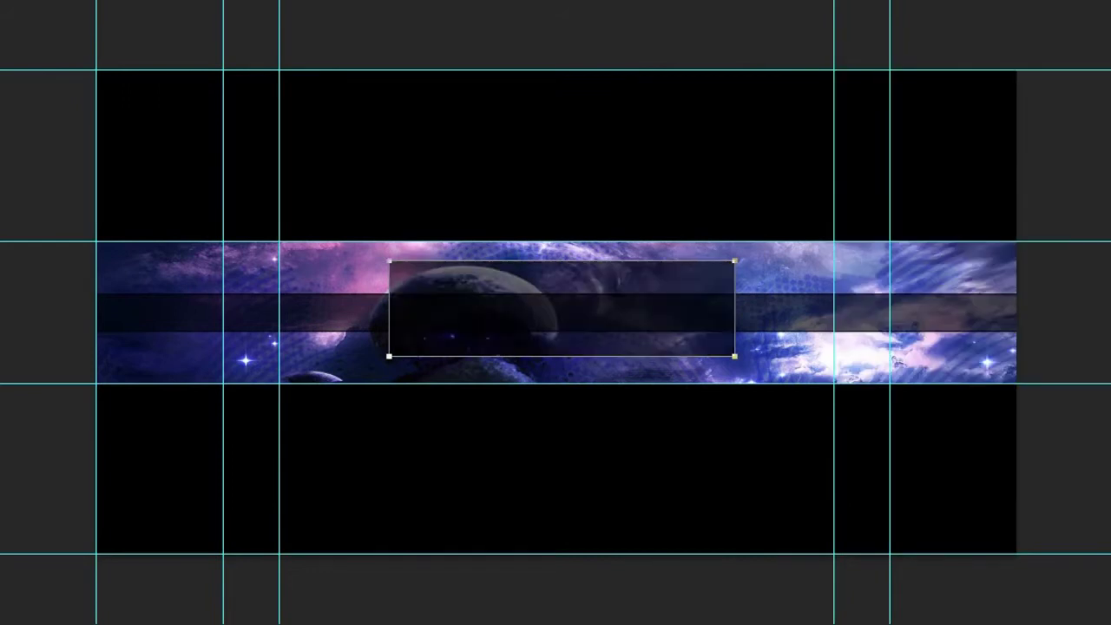
pyautogui.click(792, 189)
pyautogui.press('Return')
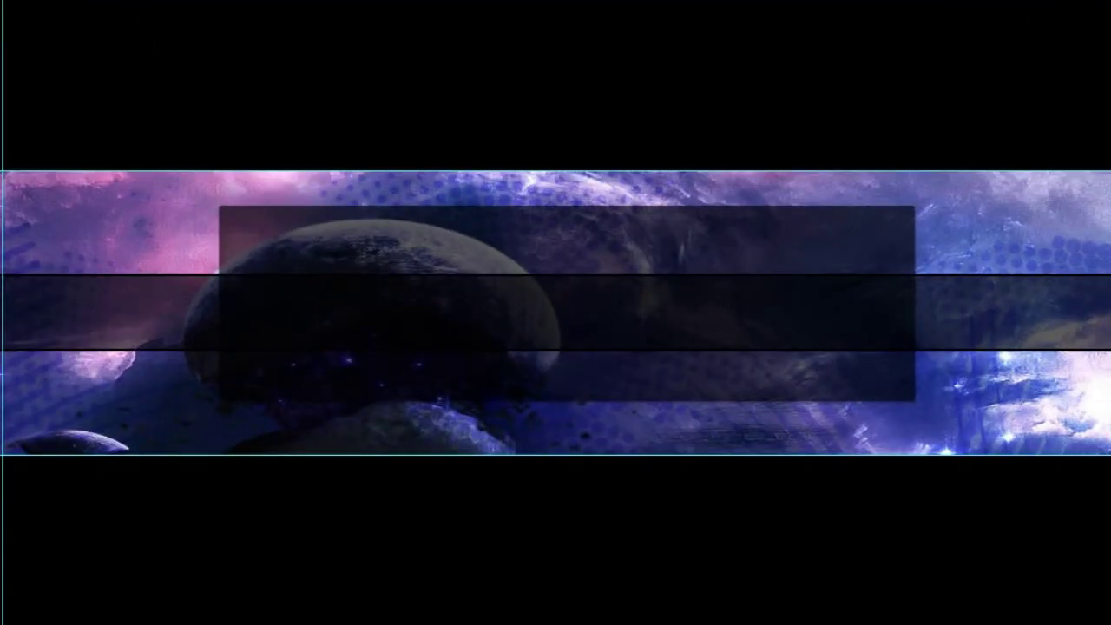
# - Remove the section of the horizontal strip inside the central rectangle and give the rectangle a thin black outline
pyautogui.click(99, 43)
pyautogui.moveTo(221, 246); pyautogui.dragTo(913, 368)
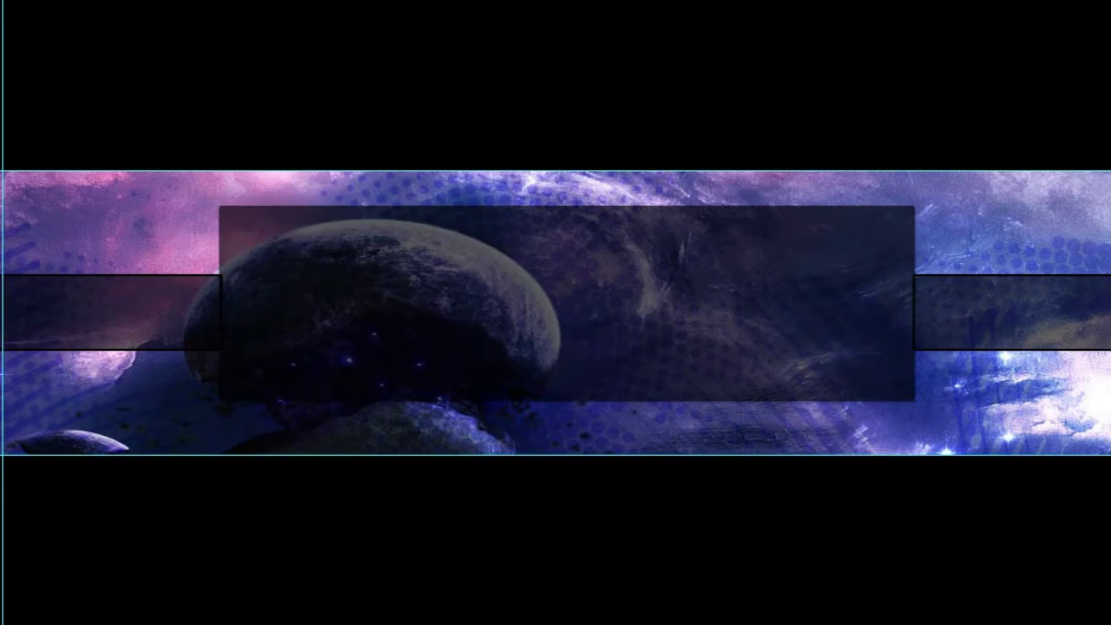
pyautogui.hotkey('alt', 'BackSpace')
pyautogui.hotkey('ctrl', 'v')
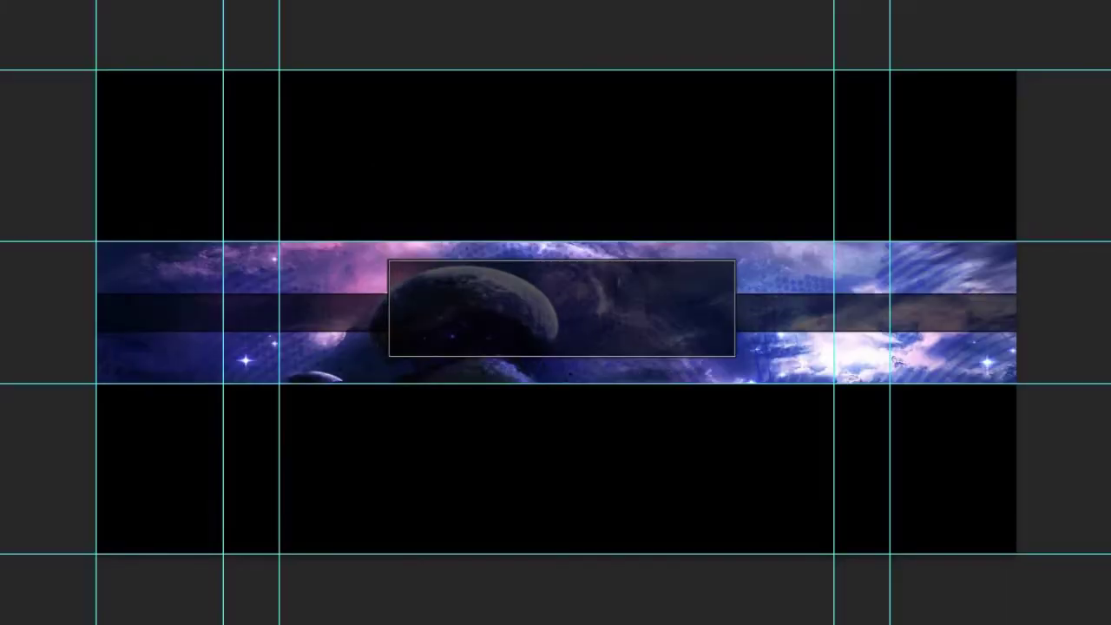
pyautogui.moveTo(607, 260); pyautogui.dragTo(608, 261)
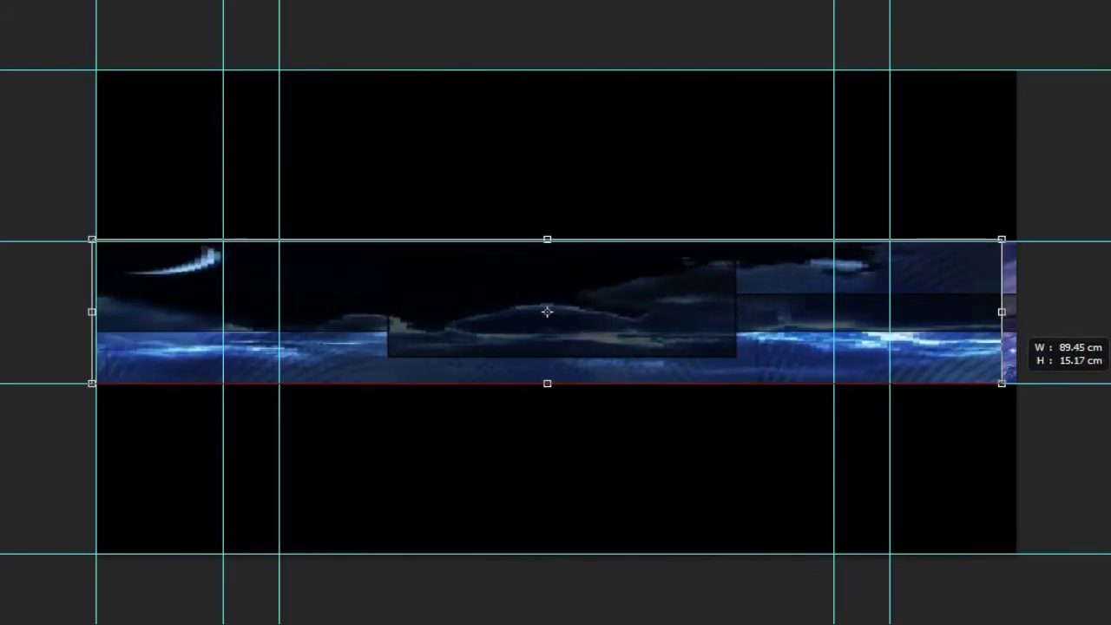
# - Place the moonlit night-sky image over the banner, stretch and position it to fill the full width, and blend it into the galaxy background
pyautogui.moveTo(1004, 309); pyautogui.dragTo(1014, 310)
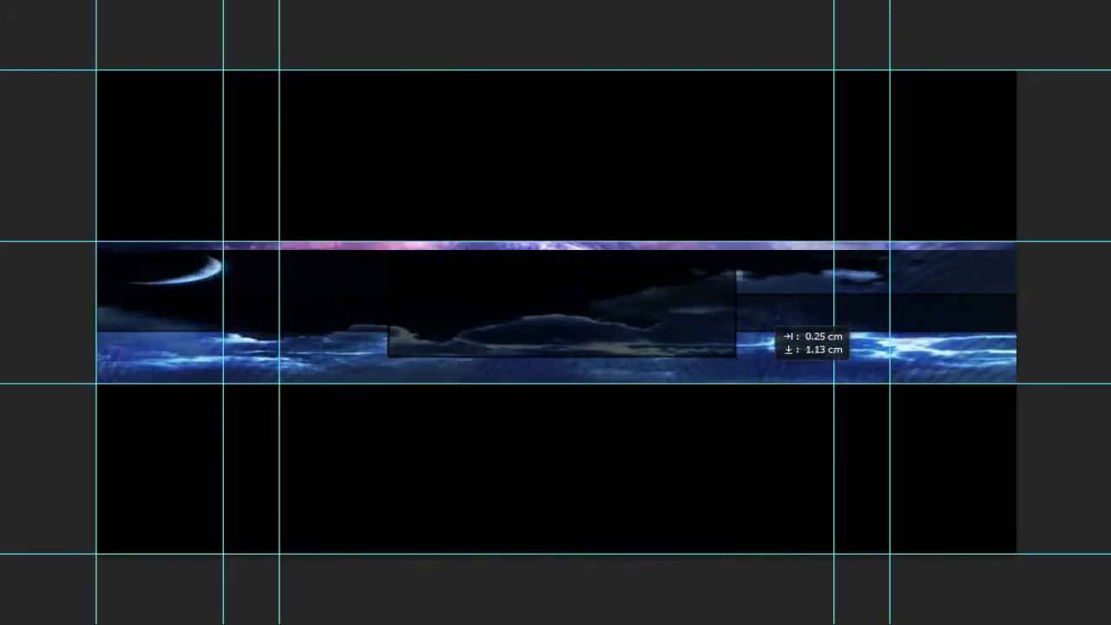
pyautogui.moveTo(770, 329); pyautogui.dragTo(771, 321)
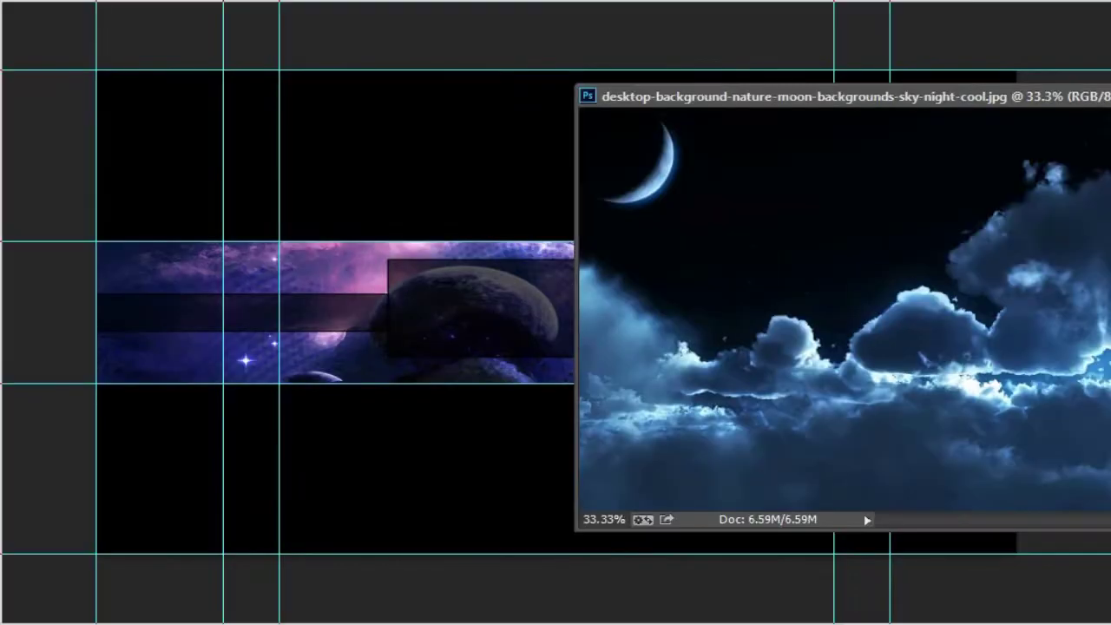
pyautogui.moveTo(781, 365); pyautogui.dragTo(218, 208)
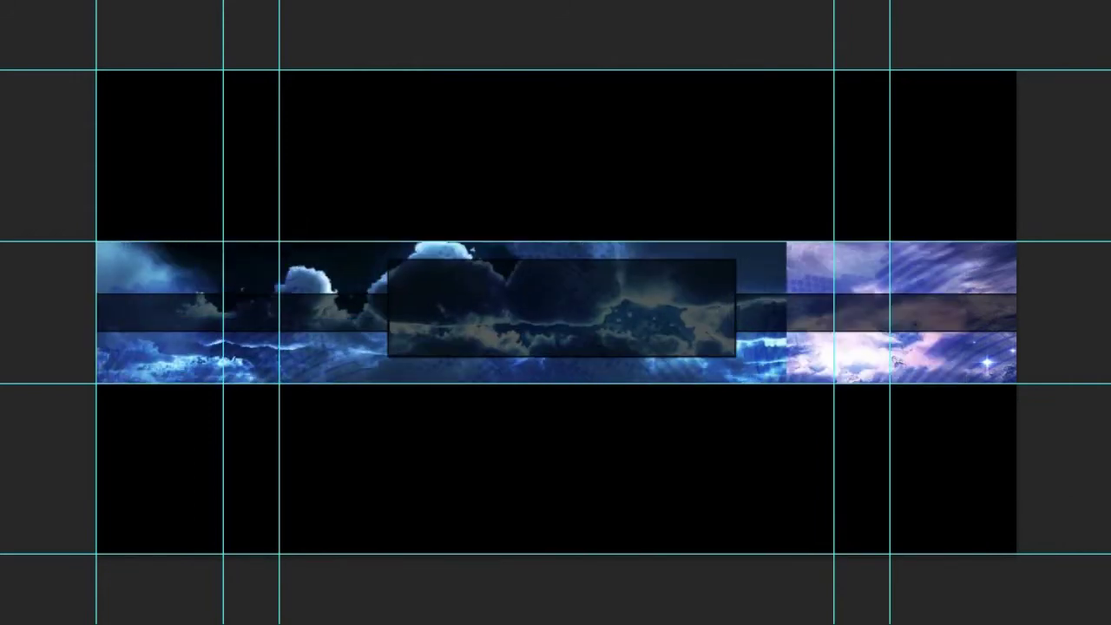
pyautogui.click(472, 159)
pyautogui.moveTo(786, 459); pyautogui.dragTo(1028, 513)
pyautogui.moveTo(373, 308); pyautogui.dragTo(400, 382)
pyautogui.moveTo(590, 590); pyautogui.dragTo(599, 456)
pyautogui.moveTo(598, 293); pyautogui.dragTo(551, 355)
pyautogui.moveTo(551, 518); pyautogui.dragTo(563, 435)
pyautogui.moveTo(563, 309); pyautogui.dragTo(558, 327)
pyautogui.press('Return')
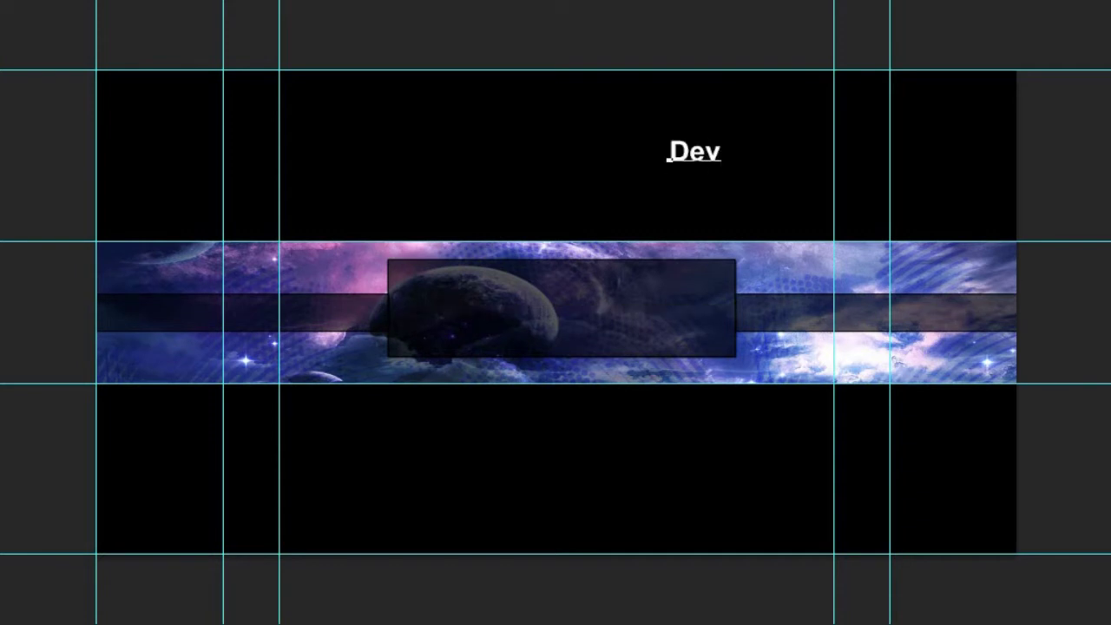
# - Add the text DEVIOUS in a wide slab-serif font, narrow it and place it in the left half of the central rectangle
pyautogui.hotkey('ctrl', 'a')
pyautogui.write('DEVIOUS')
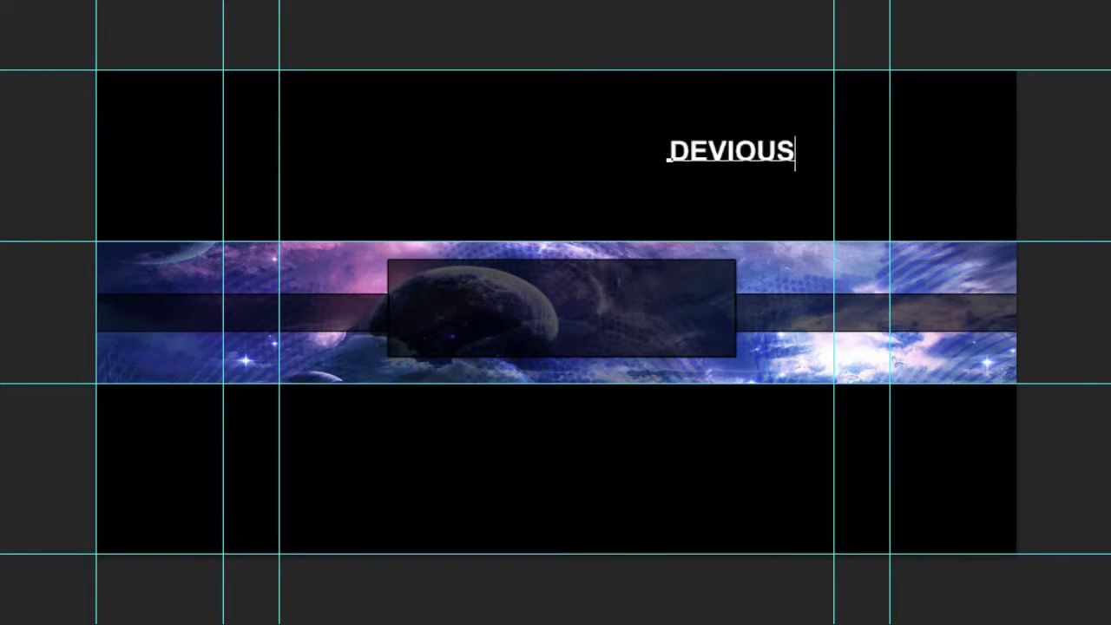
pyautogui.hotkey('shift', 'Left')
pyautogui.hotkey('shift', 'Left')
pyautogui.hotkey('ctrl', 'a')
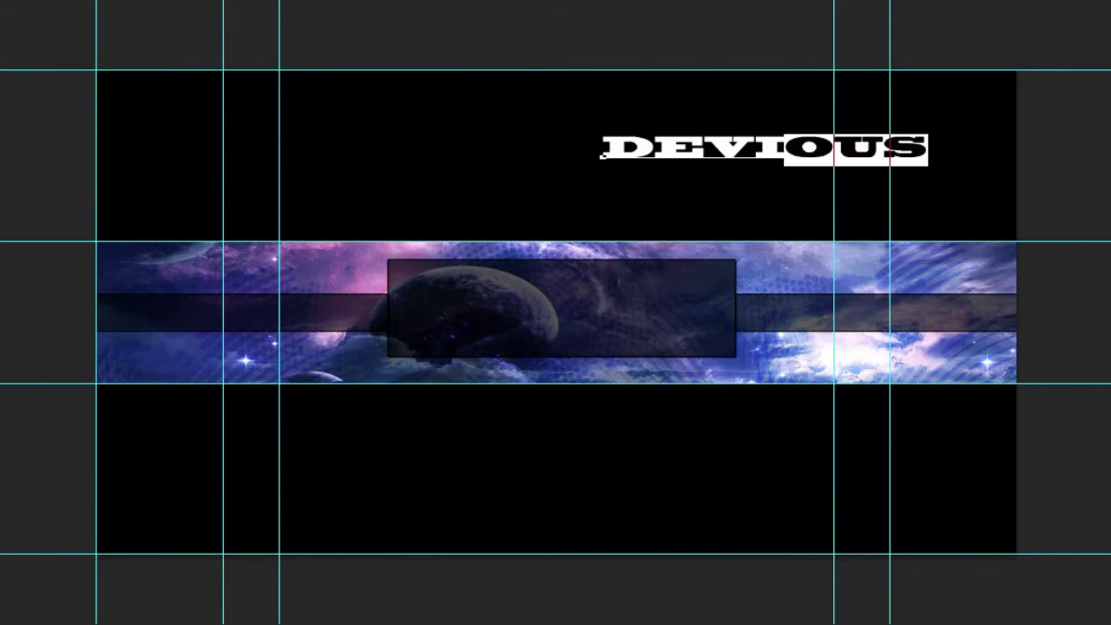
pyautogui.moveTo(905, 129); pyautogui.dragTo(744, 129)
pyautogui.hotkey('ctrl', 'Return')
pyautogui.moveTo(668, 148); pyautogui.dragTo(489, 307)
# - Give the DEVIOUS text a grey-to-white gradient overlay and a drop shadow
pyautogui.click(762, 278)
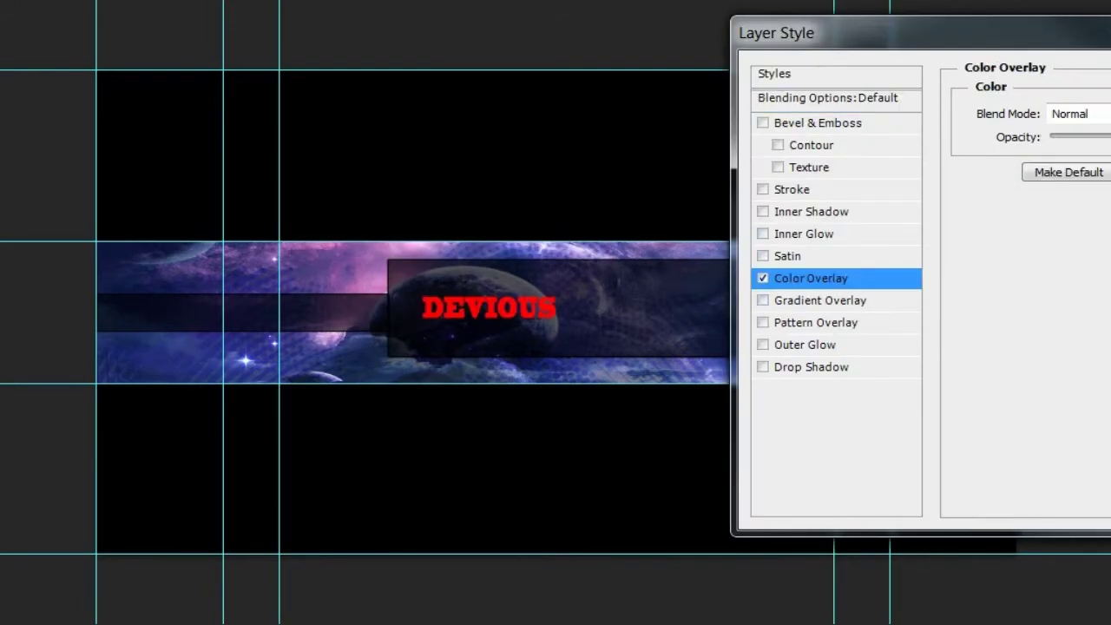
pyautogui.click(763, 278)
pyautogui.click(763, 301)
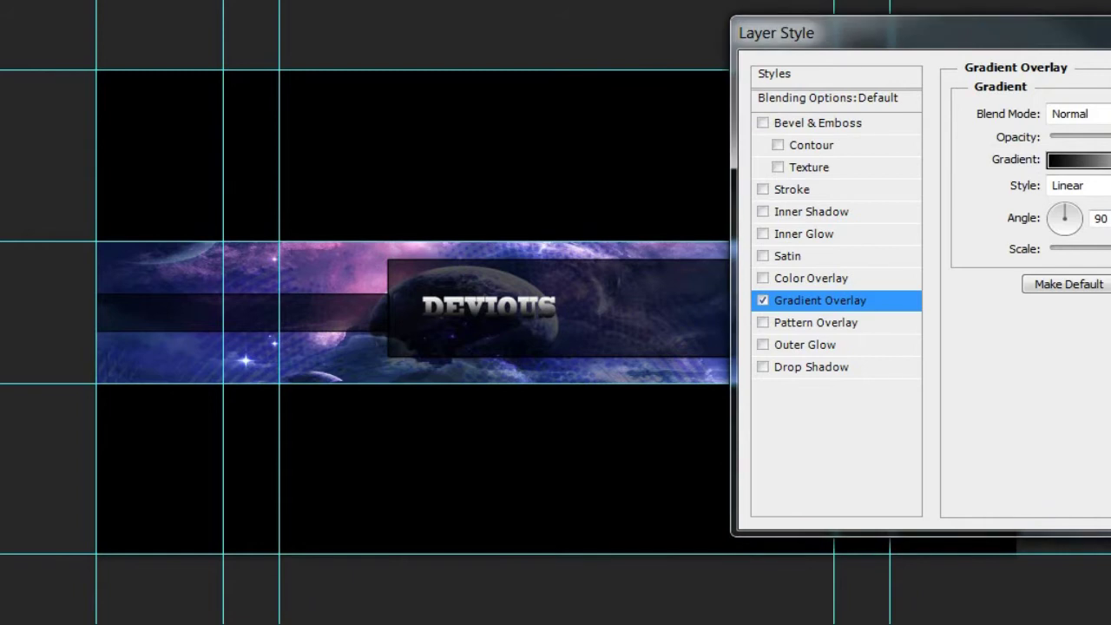
pyautogui.click(1076, 160)
pyautogui.press('Return')
pyautogui.click(810, 366)
pyautogui.press('Return')
# - Nudge the DEVIOUS text slightly down and to the left within the central rectangle
pyautogui.hotkey('shift', 'Down')
pyautogui.hotkey('shift', 'Down')
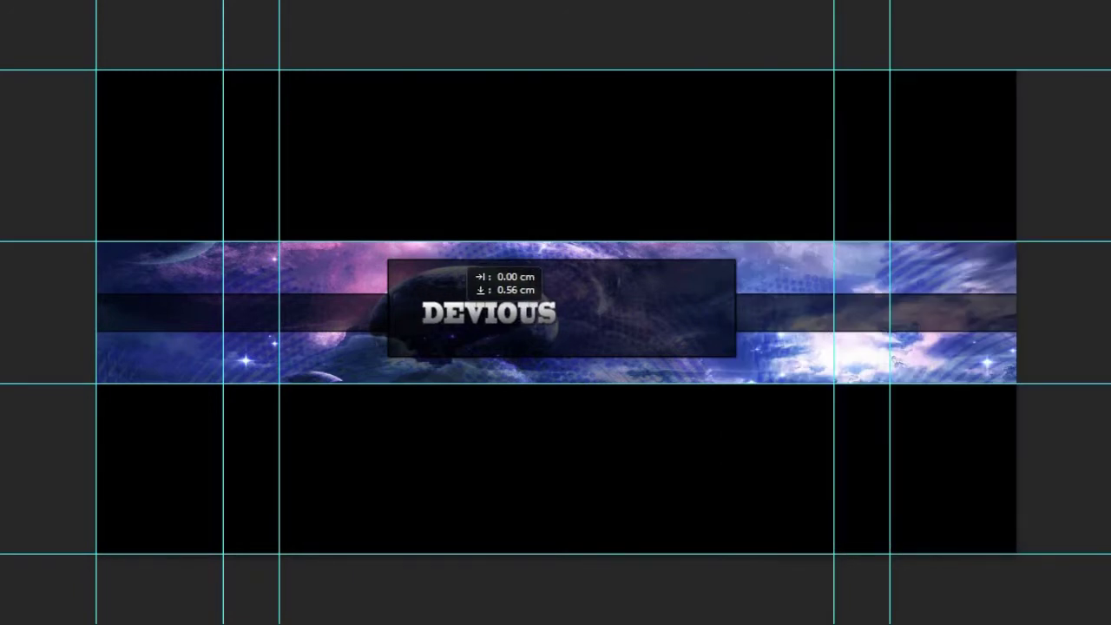
pyautogui.hotkey('shift', 'Left')
pyautogui.hotkey('shift', 'Left')
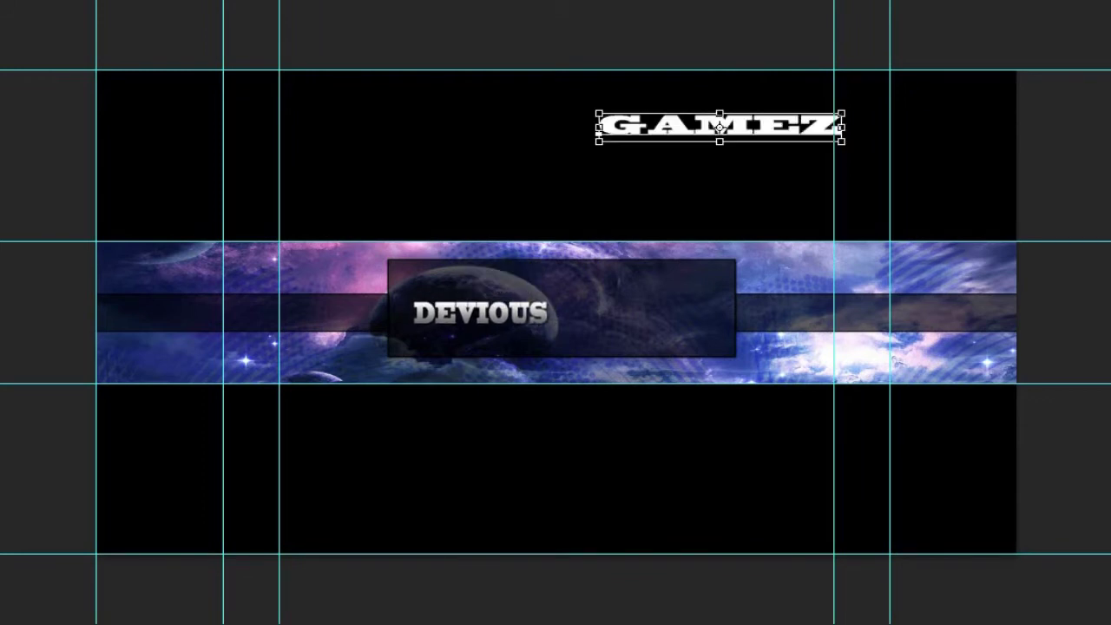
# - Narrow the GAMEZ text and place it beside DEVIOUS in the right half of the central rectangle
pyautogui.moveTo(841, 127); pyautogui.dragTo(731, 128)
pyautogui.press('Return')
pyautogui.moveTo(659, 124); pyautogui.dragTo(641, 312)
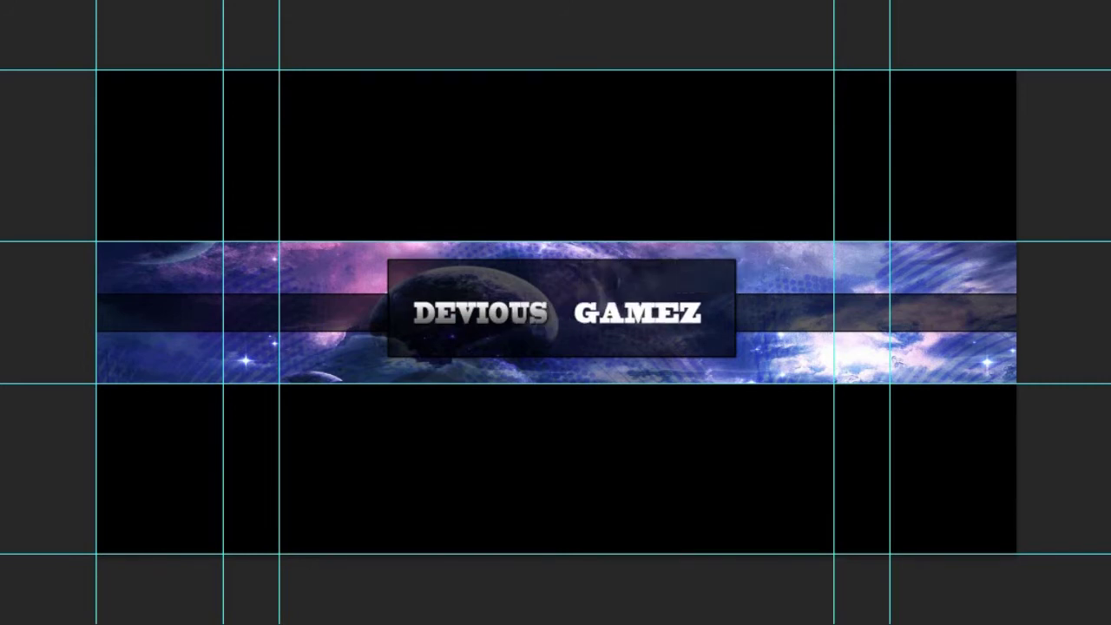
# - Apply a gradient overlay to the GAMEZ text running from vivid blue to a darker steel blue
pyautogui.click(820, 300)
pyautogui.click(1090, 164)
pyautogui.click(893, 200)
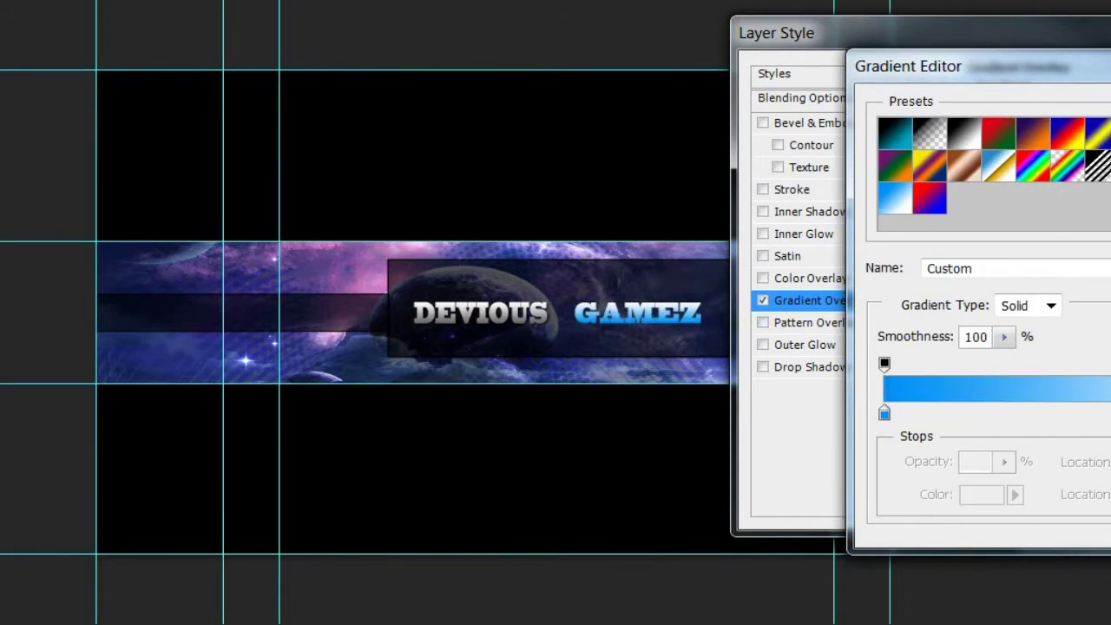
pyautogui.click(982, 494)
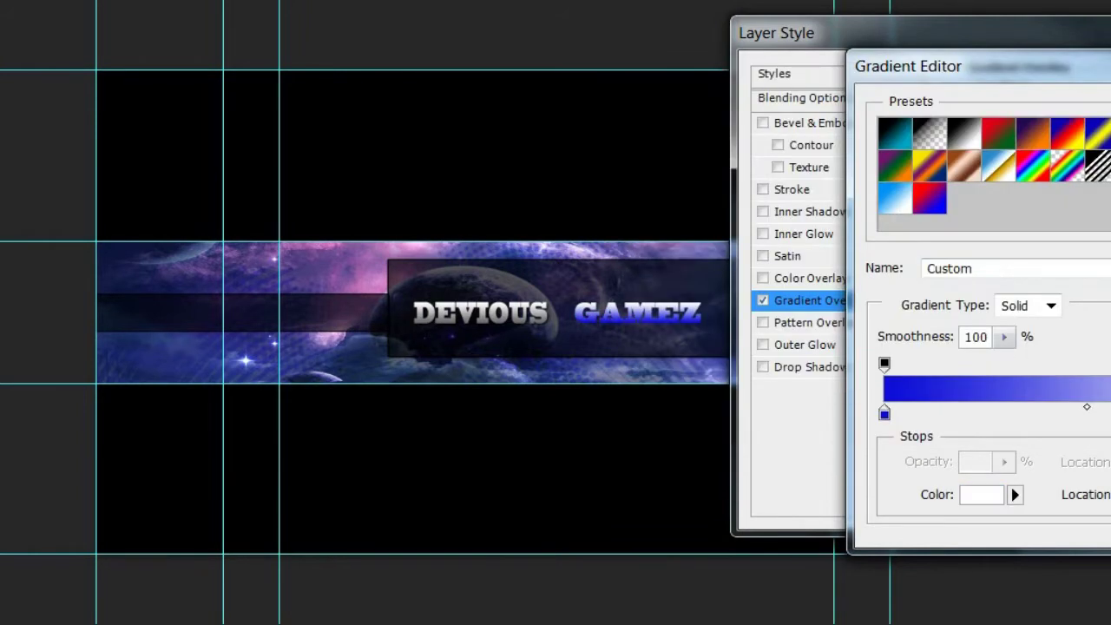
pyautogui.click(981, 493)
pyautogui.moveTo(908, 228); pyautogui.dragTo(907, 229)
pyautogui.click(1093, 79)
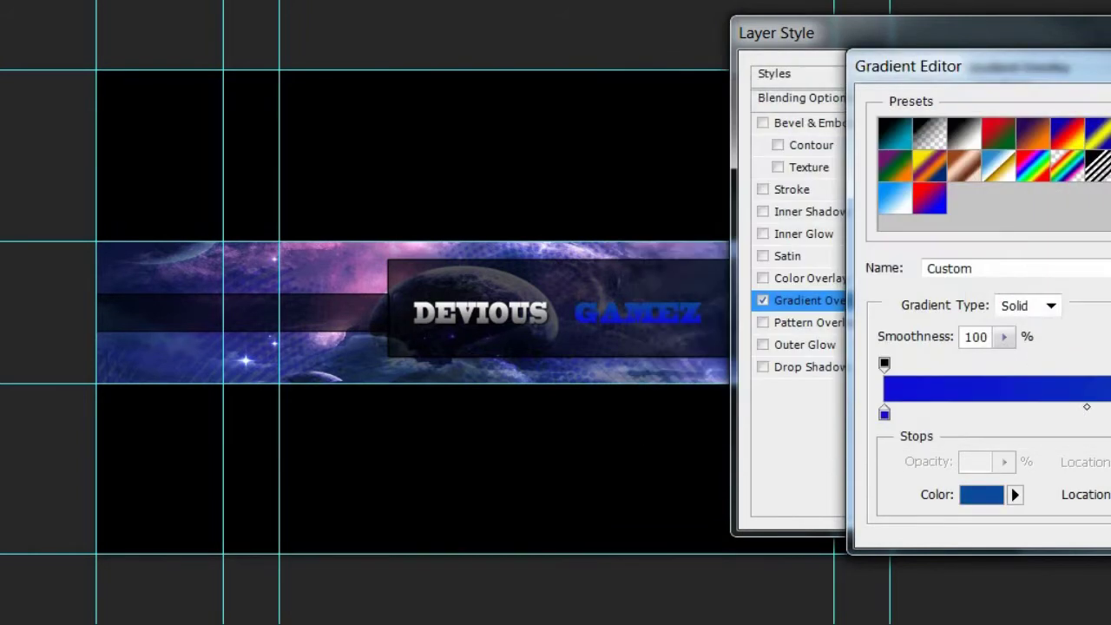
pyautogui.press('Return')
# - Try a black stroke on the GAMEZ text, remove it, and add an inner glow with a changed blend mode instead
pyautogui.click(792, 189)
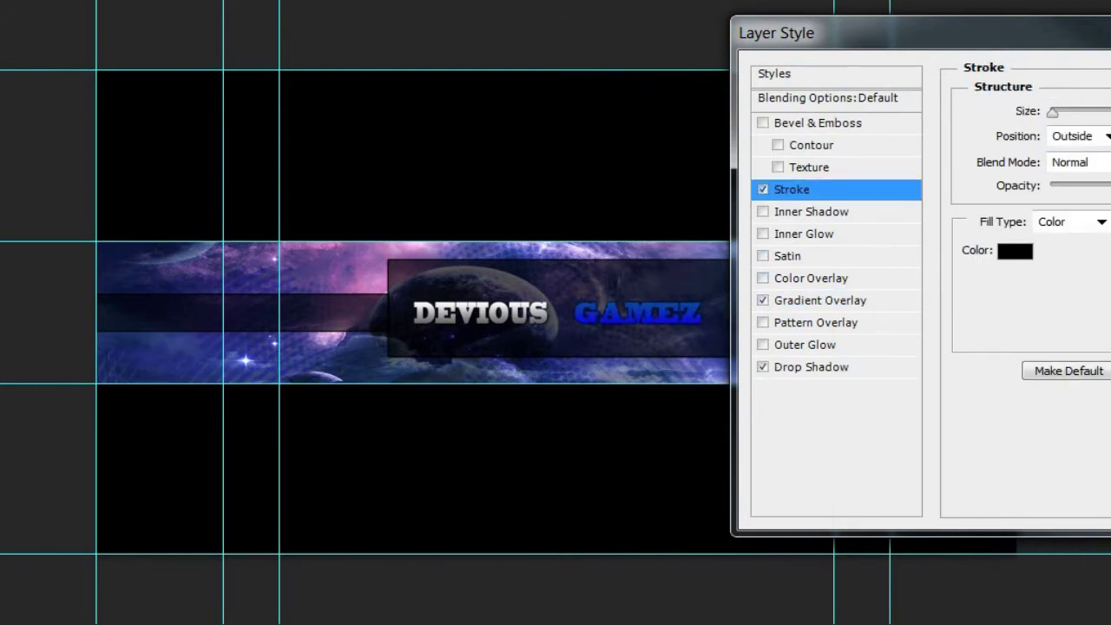
pyautogui.click(762, 189)
pyautogui.click(803, 233)
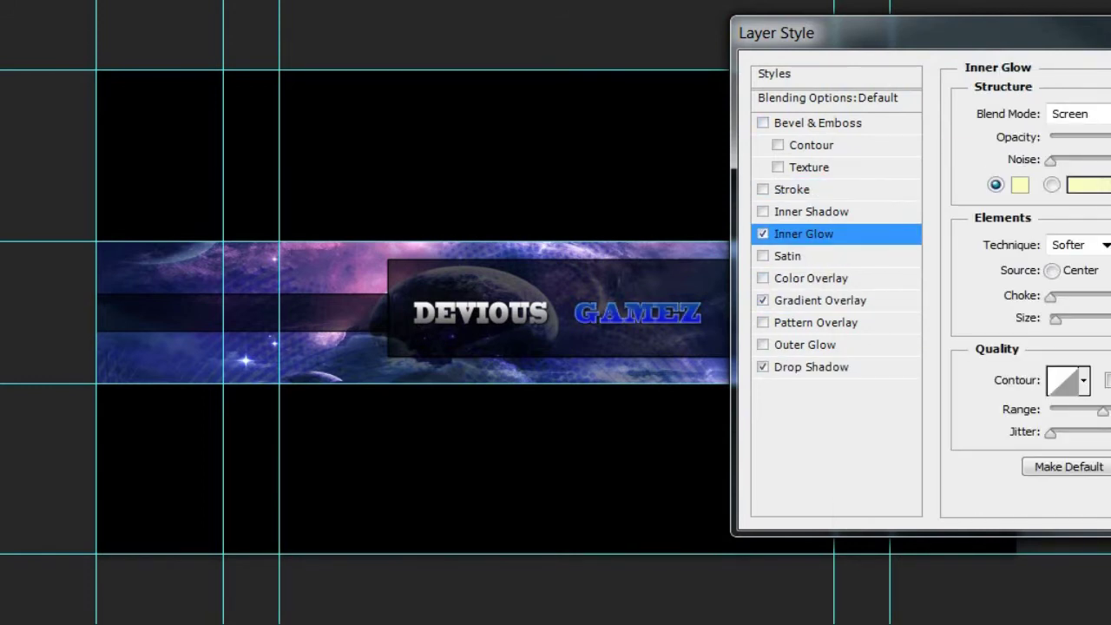
pyautogui.click(1076, 114)
pyautogui.click(1069, 141)
pyautogui.click(1076, 113)
pyautogui.click(1069, 248)
pyautogui.press('Return')
# - Stretch DEVIOUS and GAMEZ taller, close the gap between them, and move them up within the central rectangle
pyautogui.moveTo(548, 300); pyautogui.dragTo(701, 314)
pyautogui.moveTo(634, 301); pyautogui.dragTo(633, 280)
pyautogui.hotkey('ctrl', 'Return')
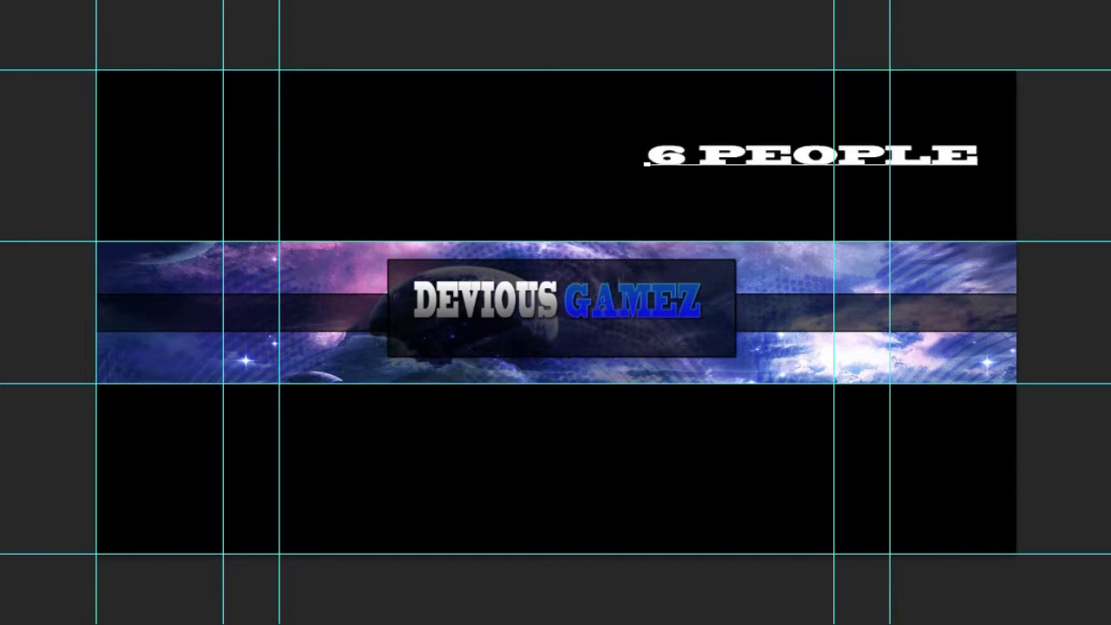
# - Add the tagline 6 PEOPLE LOTS OF GAMES below the title and shrink it to the title's width
pyautogui.moveTo(835, 110); pyautogui.dragTo(299, 287)
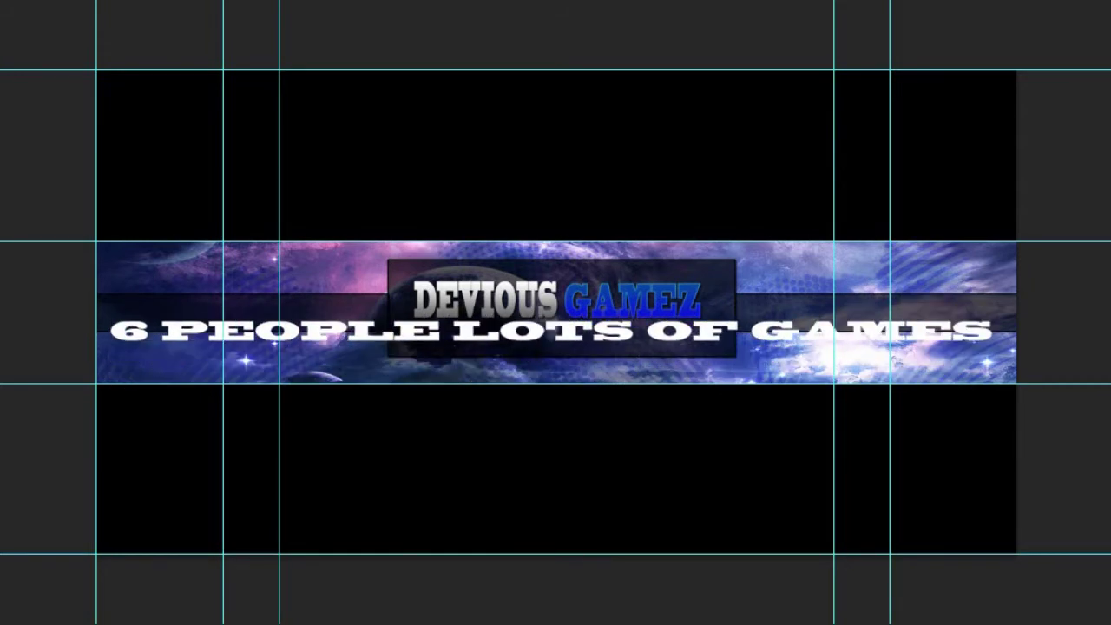
pyautogui.moveTo(108, 320); pyautogui.dragTo(413, 330)
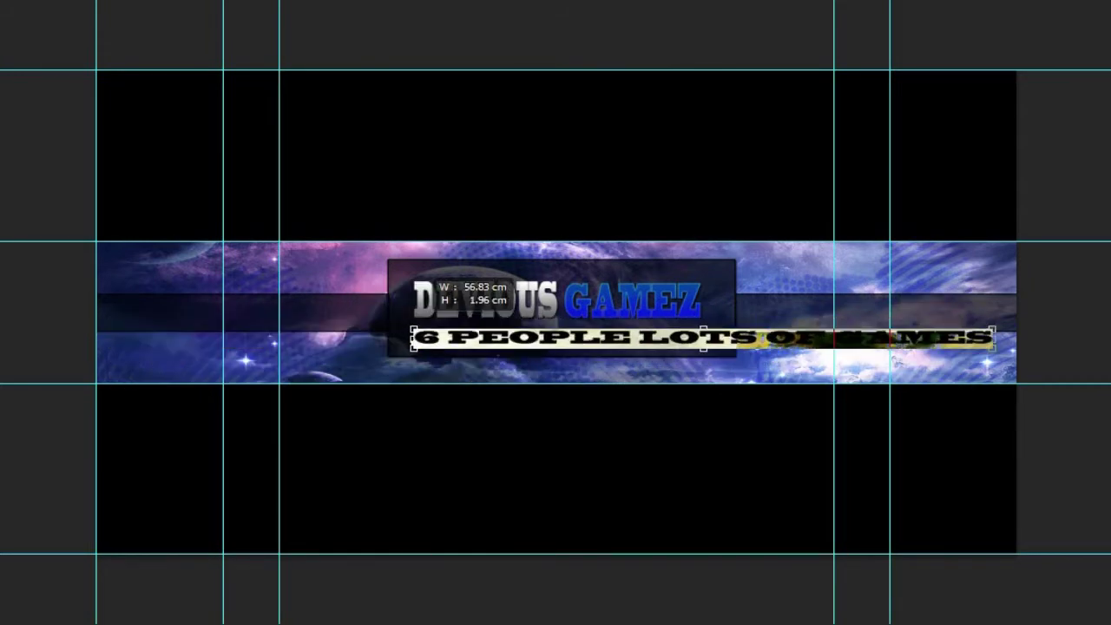
pyautogui.moveTo(989, 334); pyautogui.dragTo(702, 334)
pyautogui.press('Return')
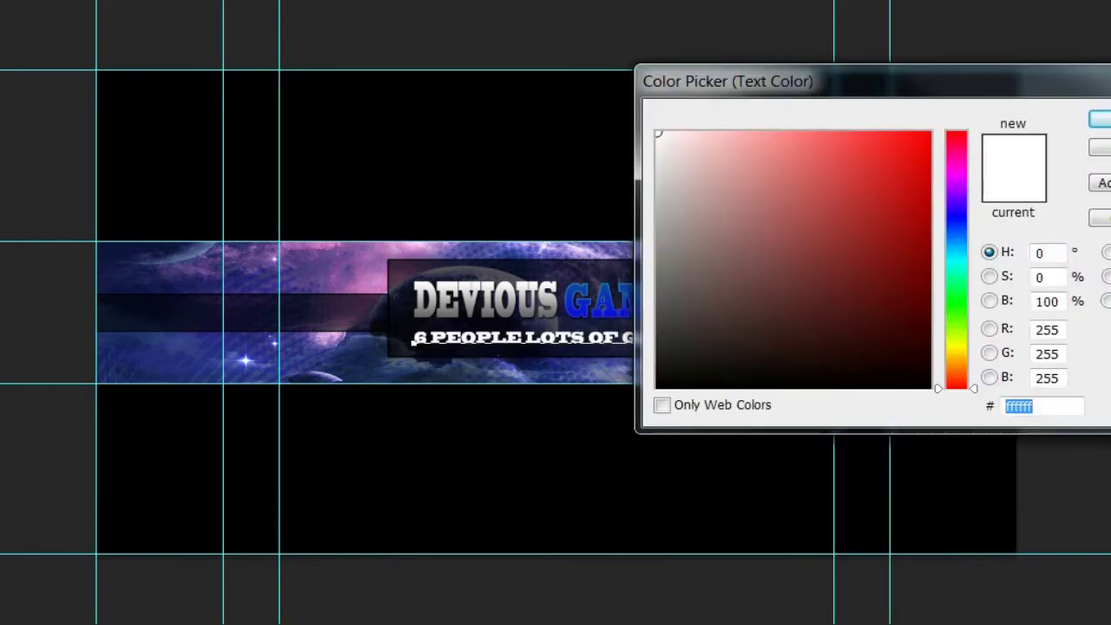
# - Colour the "6 PEOPLE LOT" part of the tagline grey
pyautogui.moveTo(657, 260)
pyautogui.mouseDown()
pyautogui.moveTo(657, 142)
pyautogui.moveTo(687, 231)
pyautogui.moveTo(665, 231)
pyautogui.mouseUp()
pyautogui.press('Return')
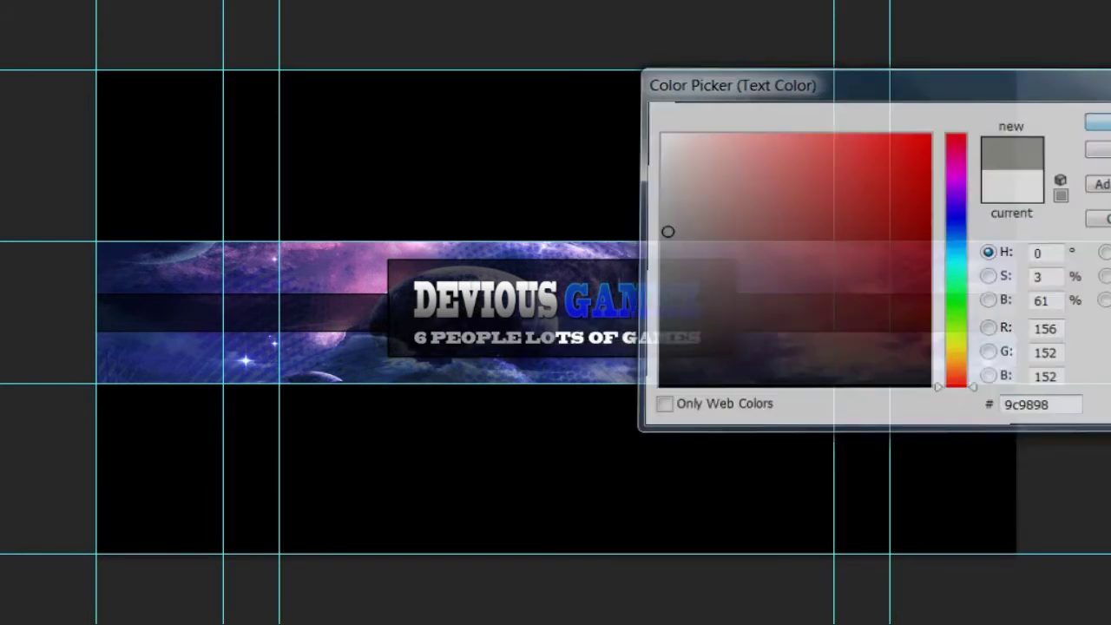
pyautogui.click(588, 338)
pyautogui.click(662, 240)
pyautogui.press('Return')
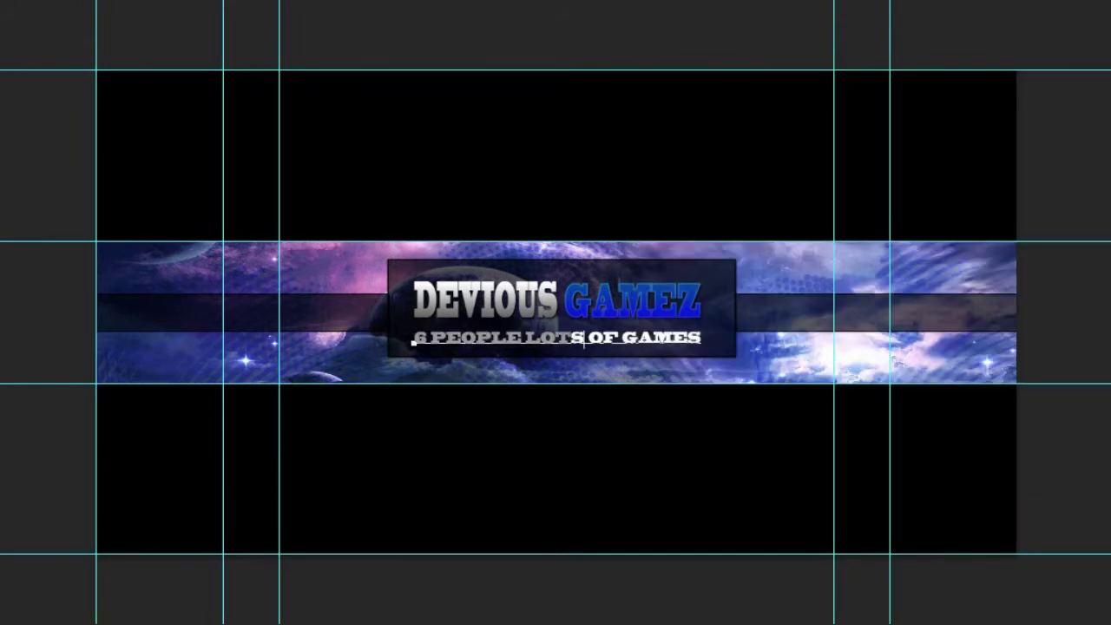
# - Nudge the tagline slightly down and colour its "S OF GAMES" part blue
pyautogui.moveTo(623, 337); pyautogui.dragTo(615, 341)
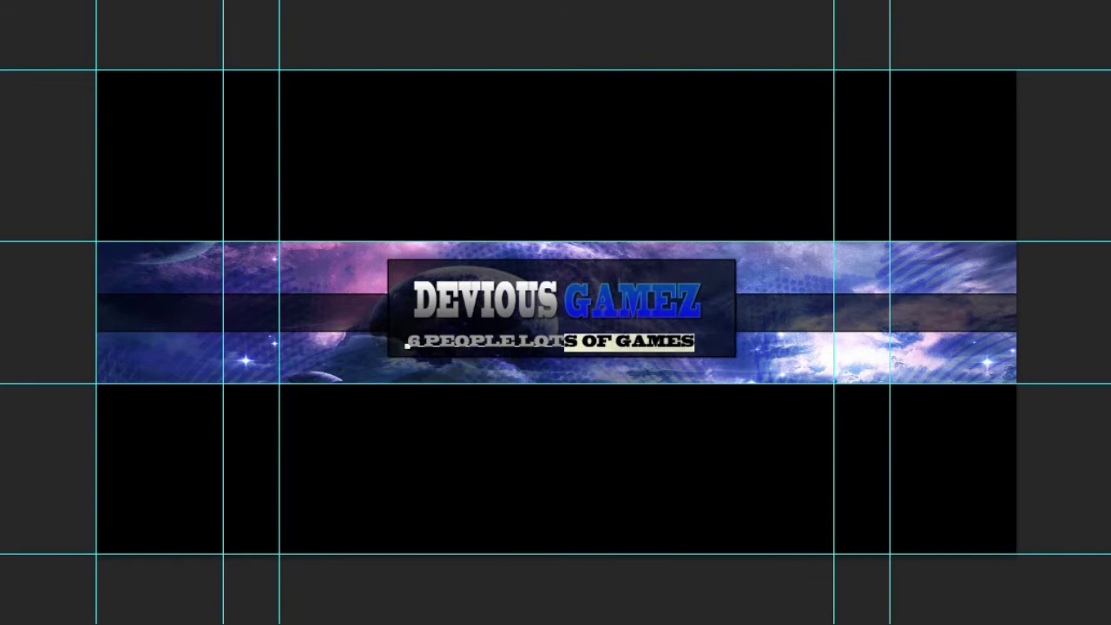
pyautogui.click(952, 213)
pyautogui.click(885, 171)
pyautogui.press('Return')
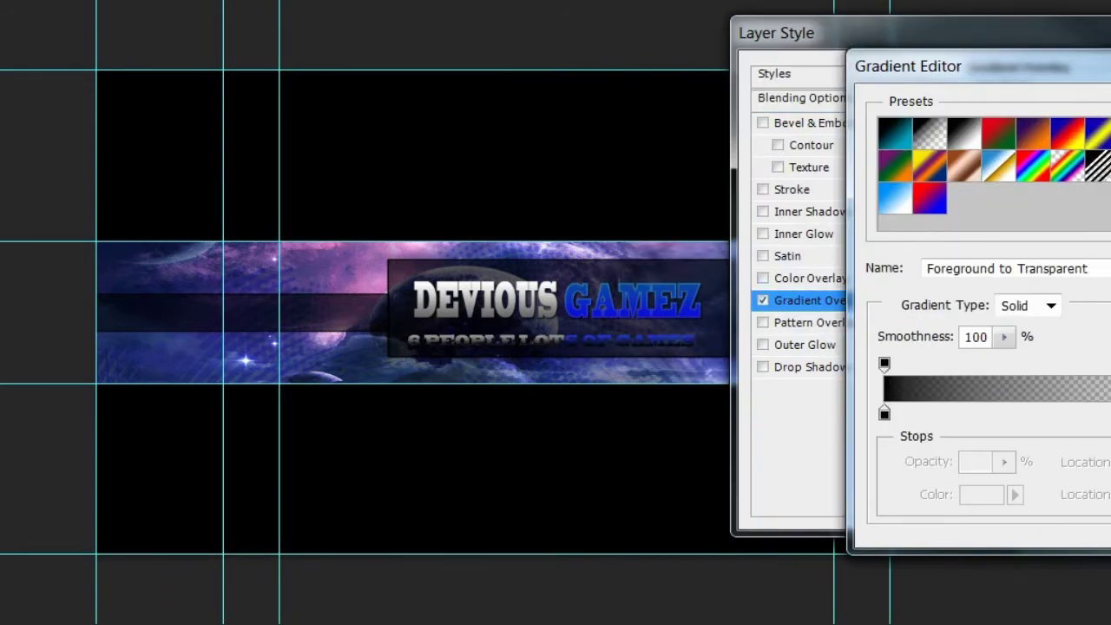
# - Change the tagline's Foreground to Transparent gradient overlay so that it starts from a light violet-blue
pyautogui.doubleClick(883, 413)
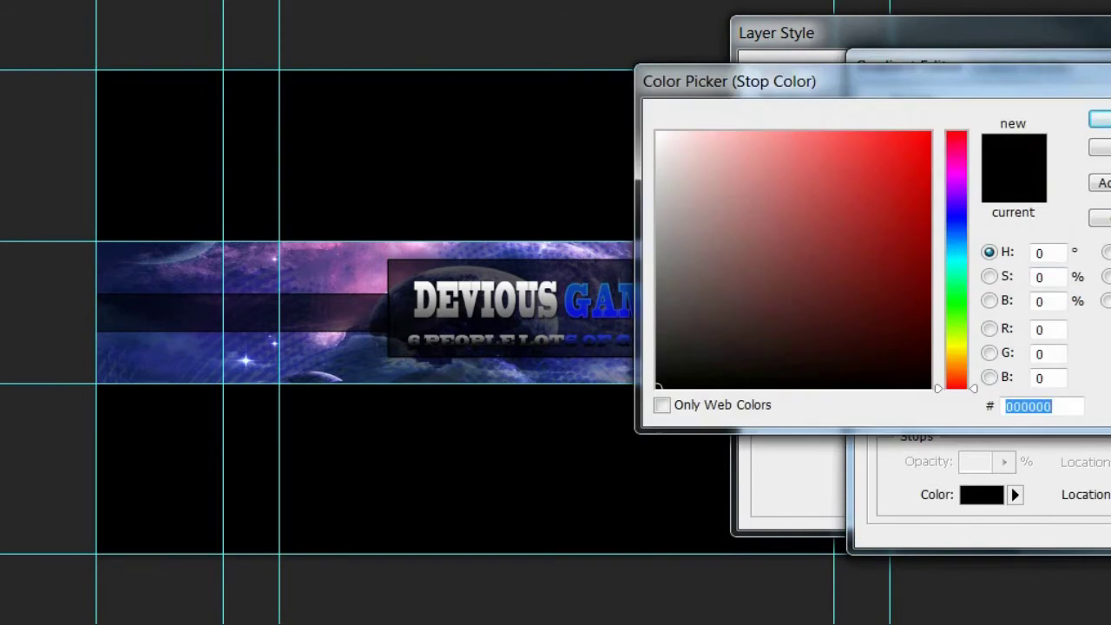
pyautogui.click(657, 133)
pyautogui.click(955, 216)
pyautogui.moveTo(801, 141); pyautogui.dragTo(772, 131)
pyautogui.press('Return')
pyautogui.click(1027, 305)
pyautogui.click(1011, 324)
pyautogui.click(1003, 336)
pyautogui.press('Return')
# - Add a drop shadow to the tagline and align the tagline centrally beneath the DEVIOUS GAMEZ title
pyautogui.click(810, 366)
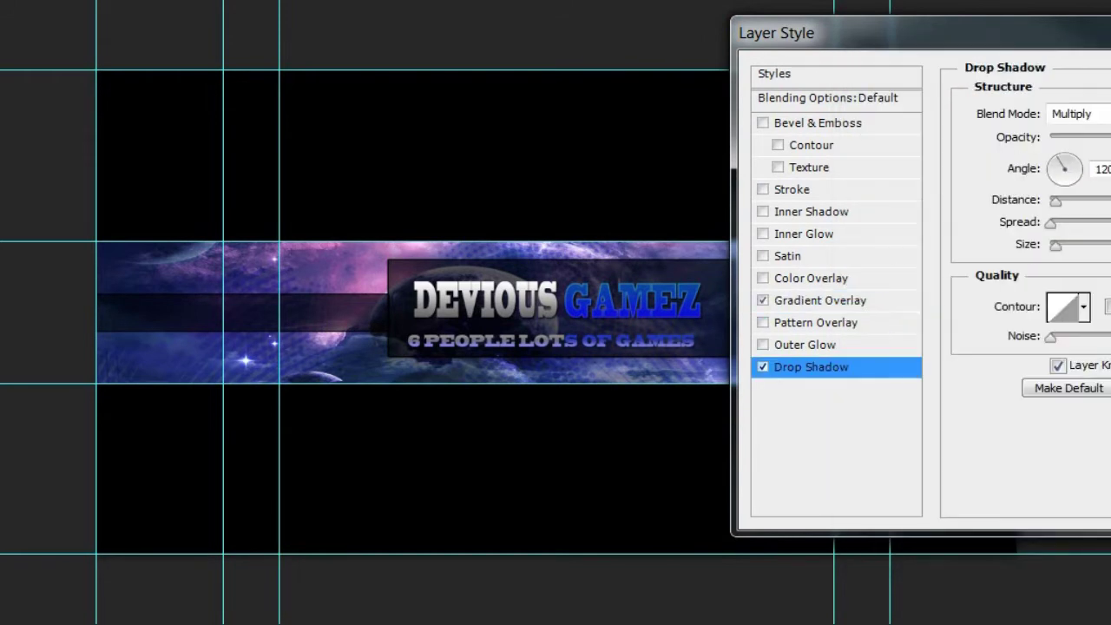
pyautogui.click(820, 299)
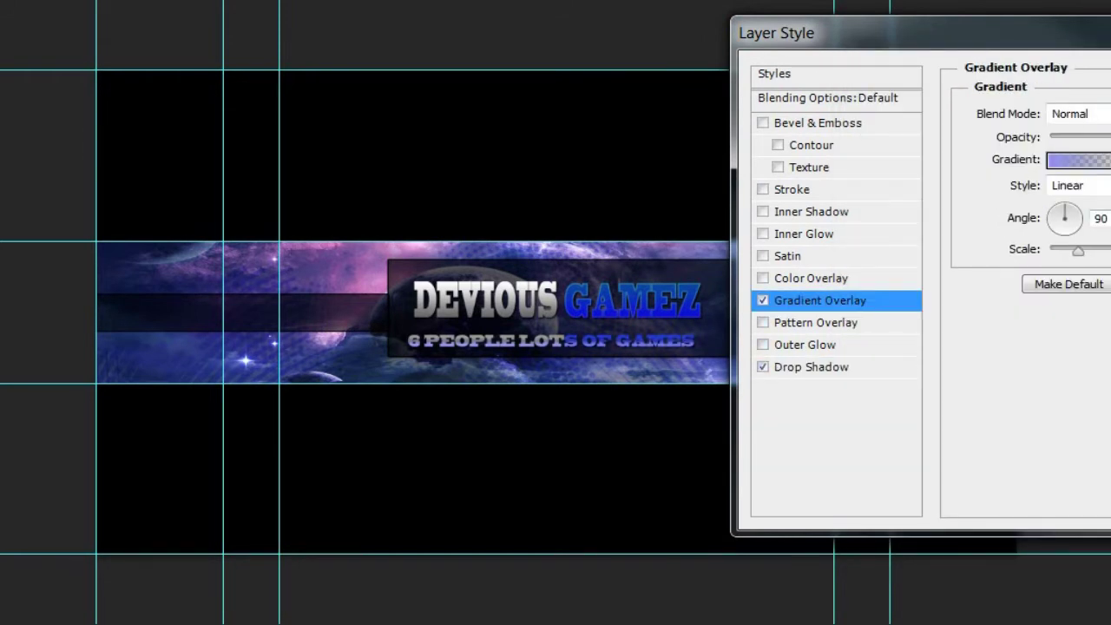
pyautogui.press('Return')
pyautogui.moveTo(455, 279); pyautogui.dragTo(461, 275)
# - Hide the galaxy artwork behind the night-sky image and try to clear a small area at the central rectangle's lower-left corner
pyautogui.hotkey('ctrl', ',')
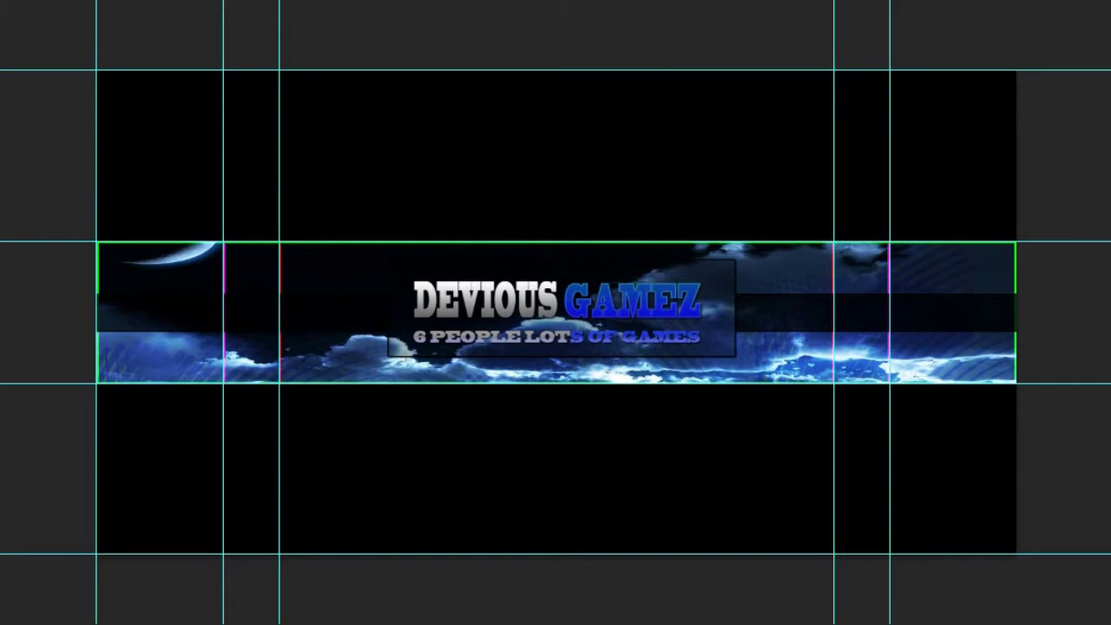
pyautogui.moveTo(401, 354); pyautogui.dragTo(401, 354)
pyautogui.press('Delete')
pyautogui.press('Return')
pyautogui.press('Delete')
pyautogui.press('Return')
# - Give the rectangle behind the title a faint hexagon Pattern Overlay at very low opacity with the Vivid Light blend mode
pyautogui.click(820, 300)
pyautogui.click(816, 322)
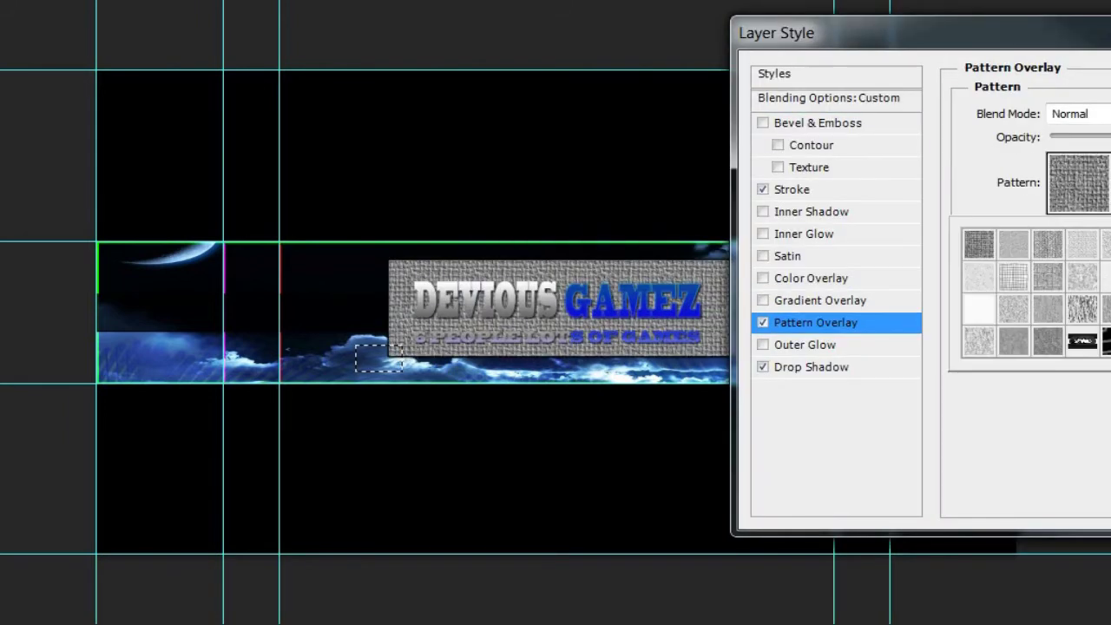
pyautogui.doubleClick(1047, 310)
pyautogui.moveTo(1102, 137); pyautogui.dragTo(1055, 137)
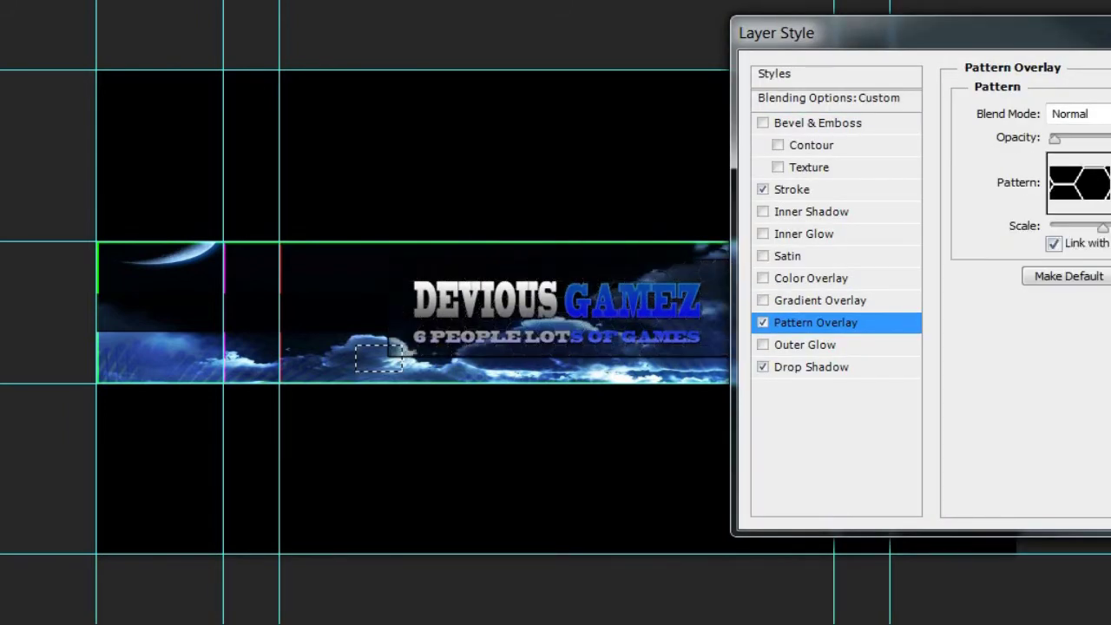
pyautogui.click(1080, 113)
pyautogui.click(1076, 572)
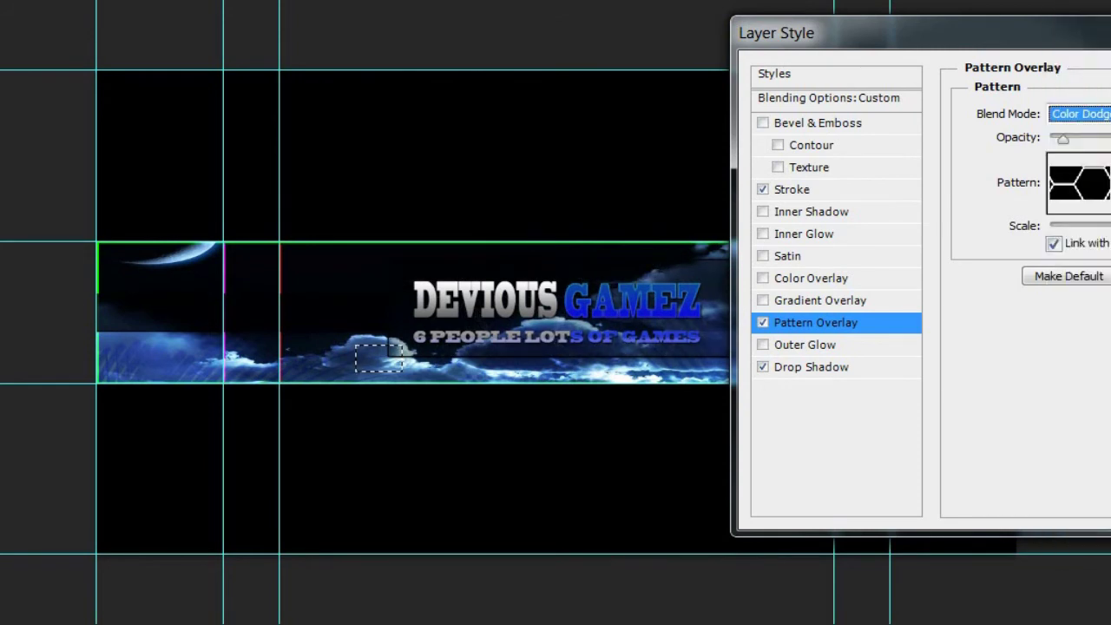
pyautogui.click(1080, 114)
pyautogui.click(1076, 290)
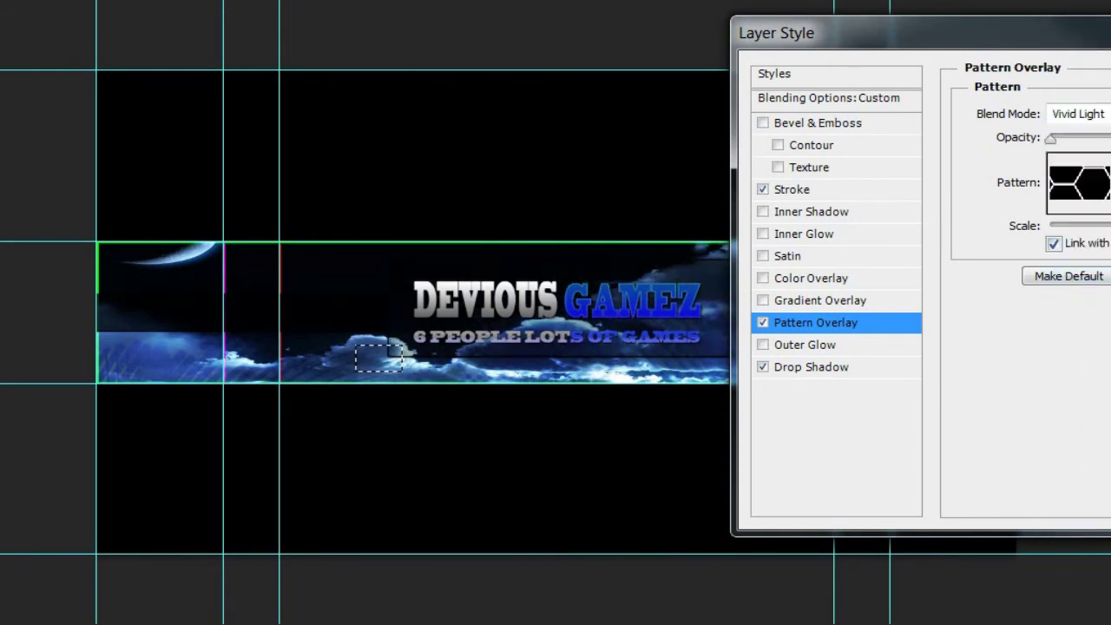
pyautogui.press('Return')
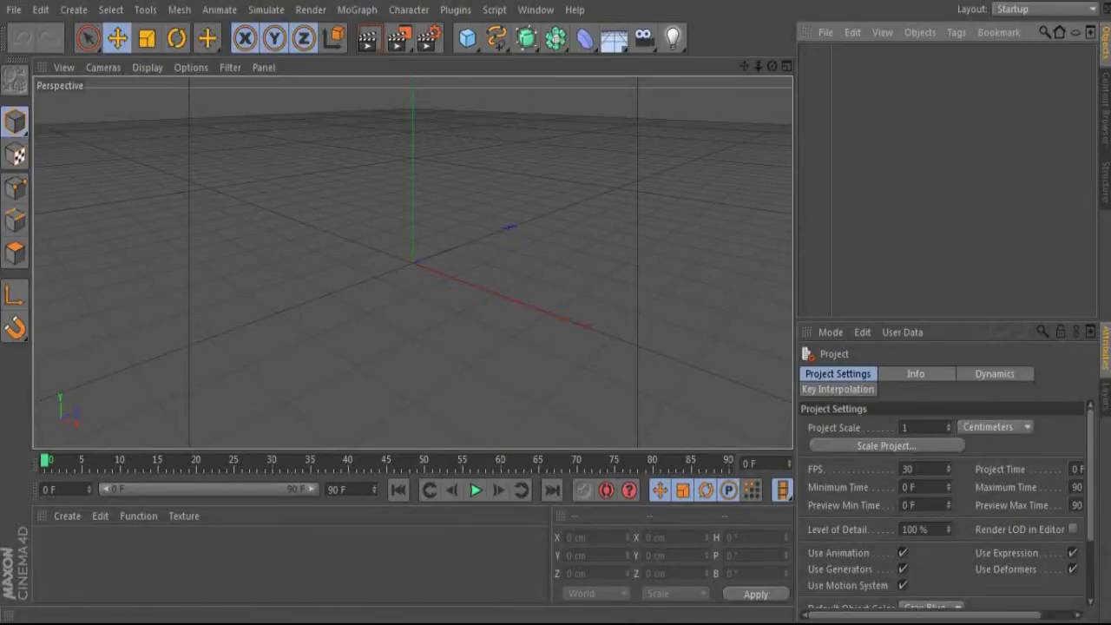
# - Switch to Cinema 4D, load the HyperRig Ultimate character, and apply the DeviousGamez skin to the rig and its Tex material
pyautogui.hotkey('shift', 'F8')
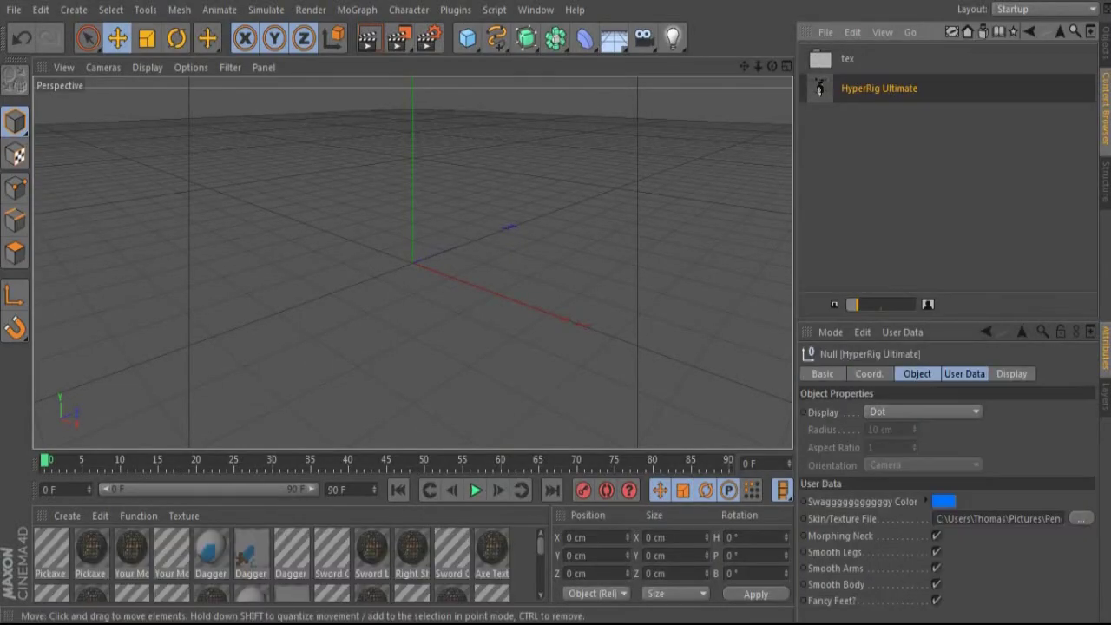
pyautogui.click(1081, 518)
pyautogui.click(213, 213)
pyautogui.click(669, 565)
pyautogui.click(212, 568)
pyautogui.click(1069, 600)
pyautogui.click(669, 565)
# - Test an orange tone on the Pupil Color material, then recolour it bright green (R 90, G 202, B 25)
pyautogui.scroll(1, 286, 564)
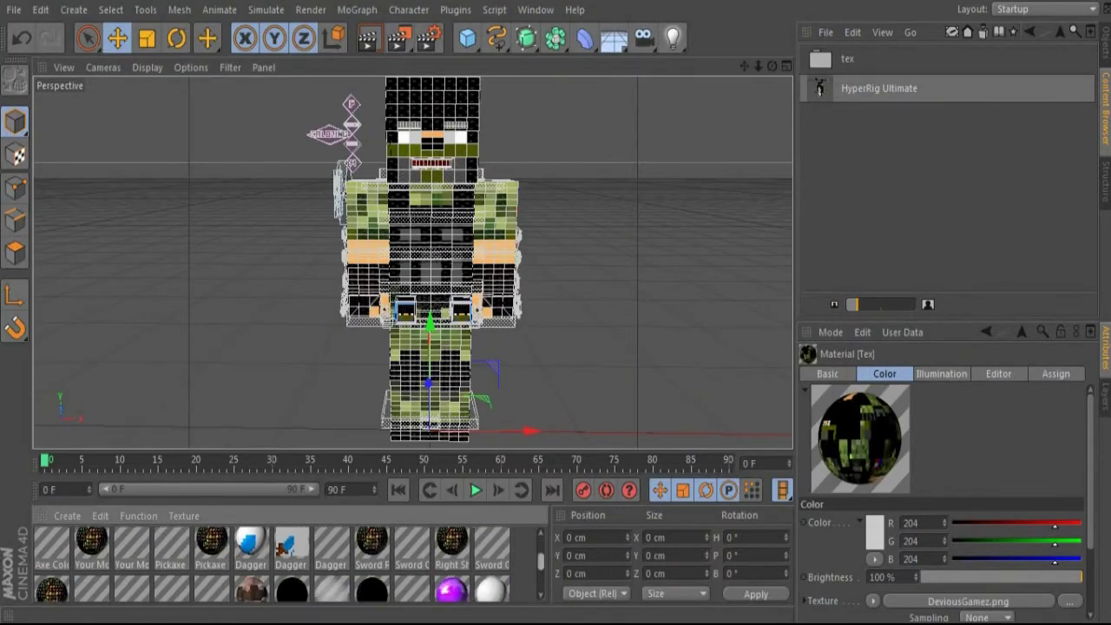
pyautogui.click(451, 555)
pyautogui.click(874, 547)
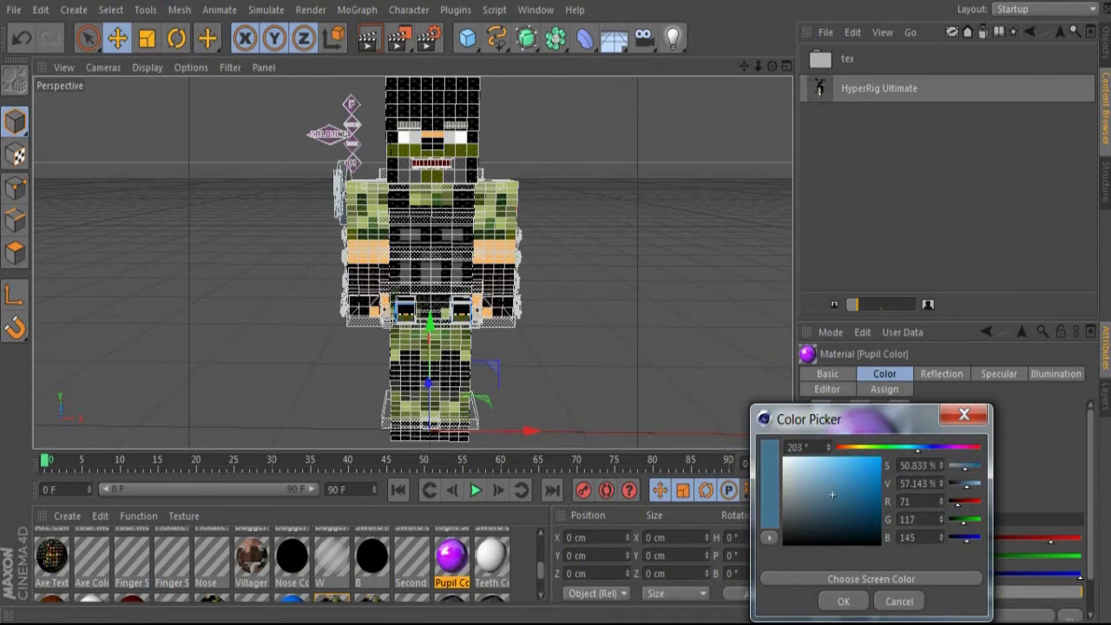
pyautogui.click(866, 447)
pyautogui.click(876, 464)
pyautogui.click(843, 600)
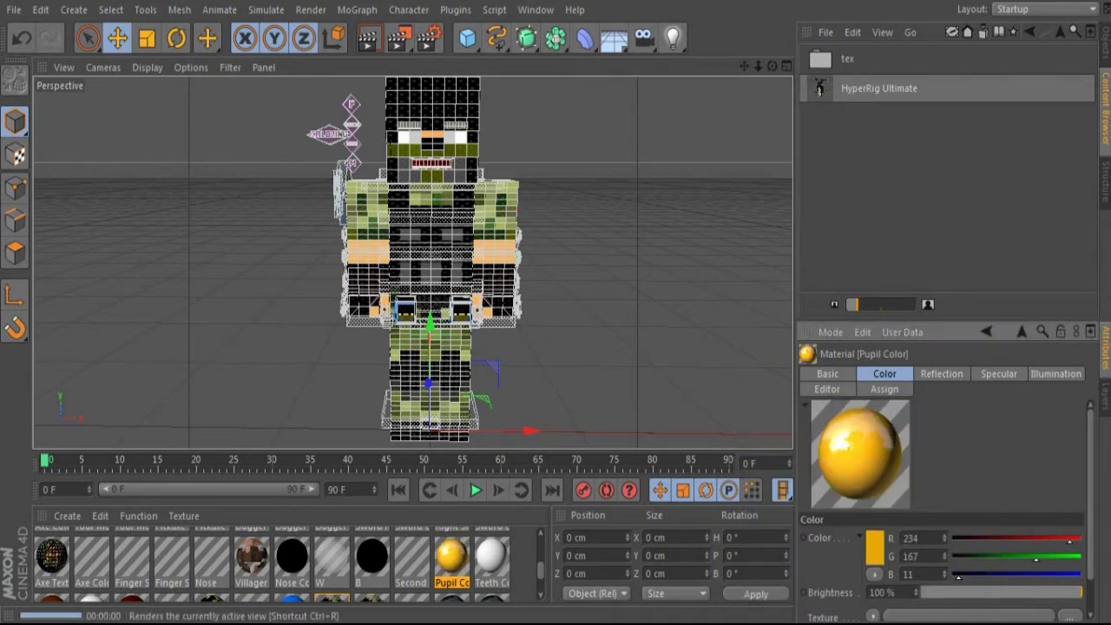
pyautogui.click(367, 38)
pyautogui.click(873, 546)
pyautogui.click(849, 601)
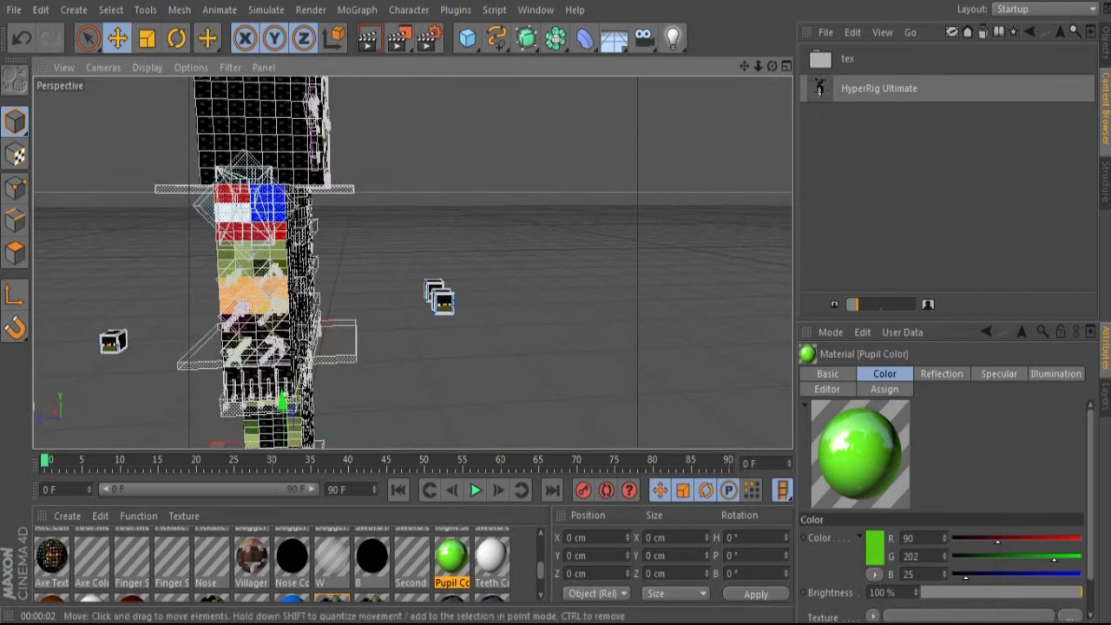
# - Enable the character's sword at size 1.25 and rotate the whole rig to a heading of about 90°
pyautogui.click(236, 351)
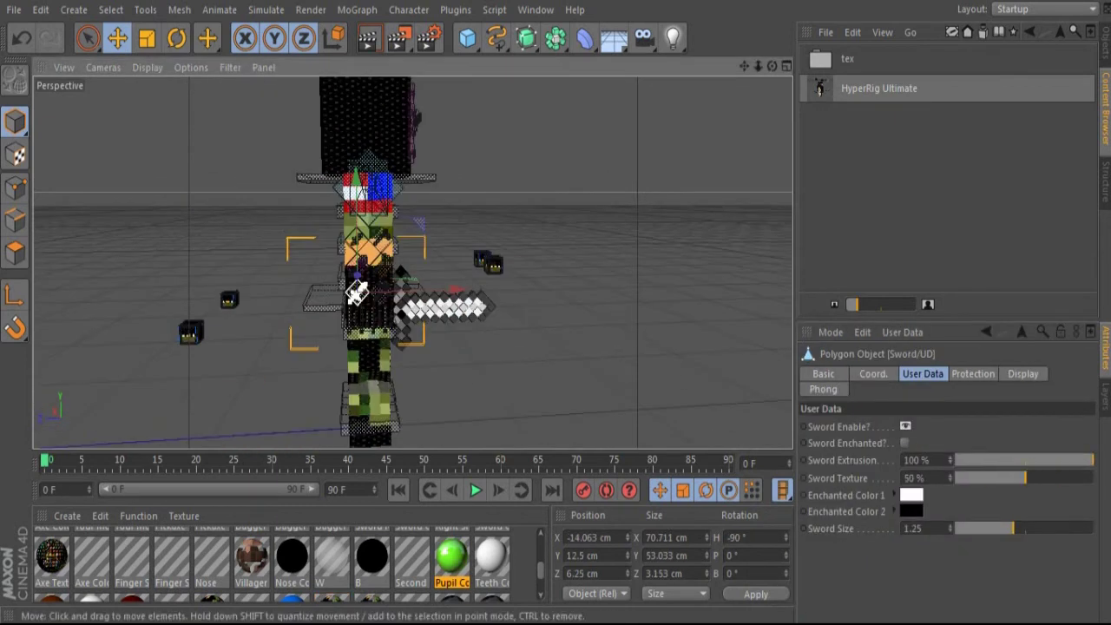
pyautogui.press('r')
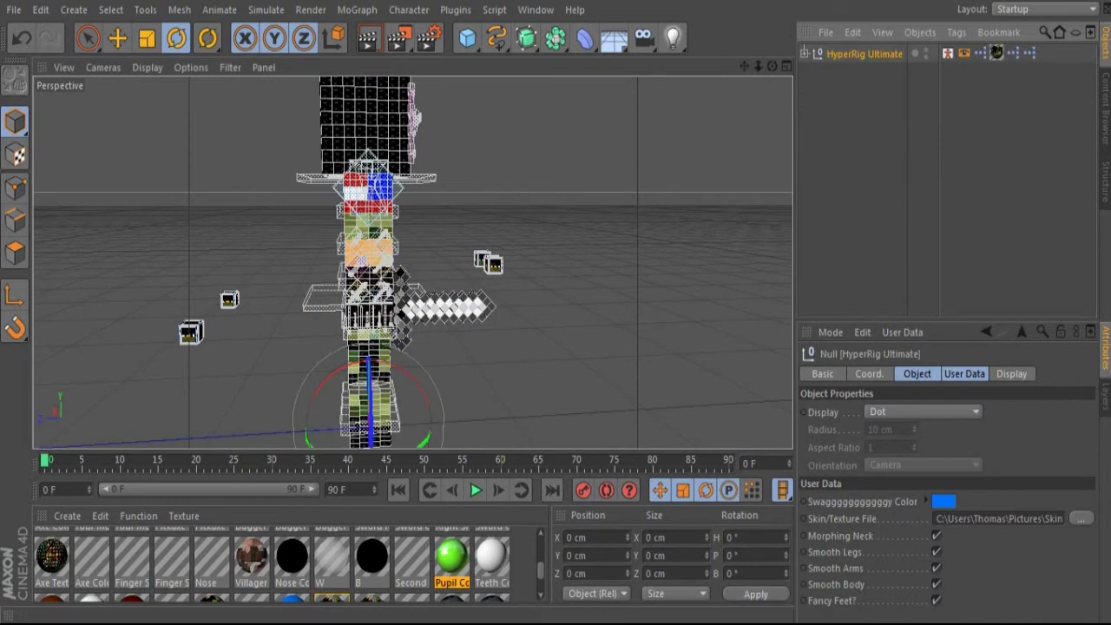
pyautogui.press('e')
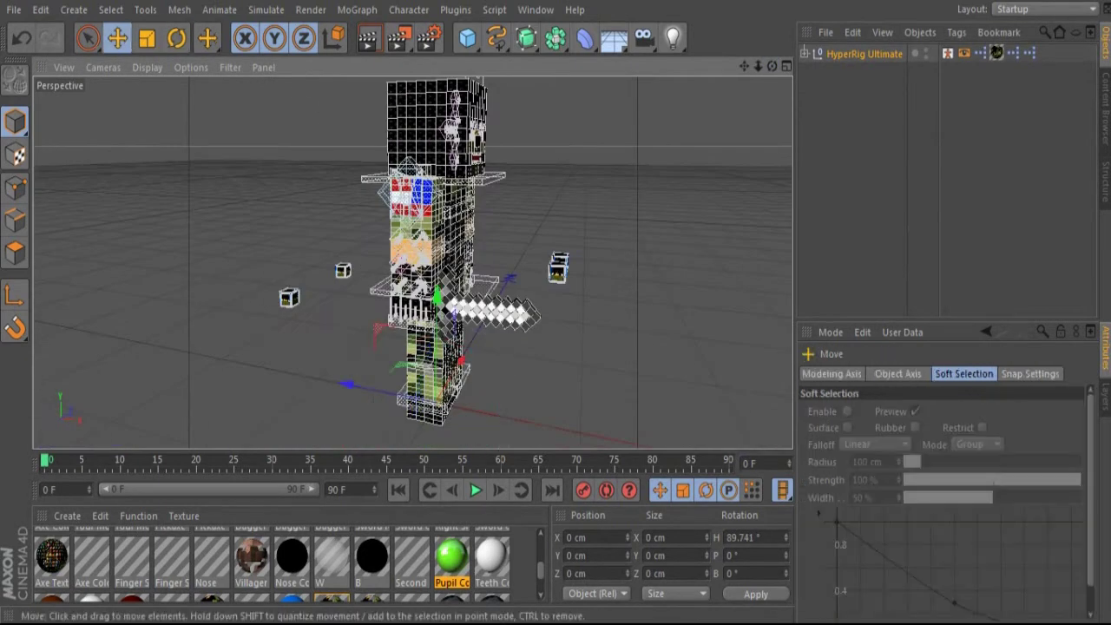
# - Pose the character by adjusting an arm control and shifting one foot control along its Z axis
pyautogui.click(407, 200)
pyautogui.moveTo(382, 255)
pyautogui.mouseDown()
pyautogui.moveTo(343, 262)
pyautogui.moveTo(382, 257)
pyautogui.mouseUp()
pyautogui.click(425, 395)
pyautogui.moveTo(356, 399); pyautogui.dragTo(314, 390)
# - Turn the character's head with the neck control and select the Left Arm IK control for posing
pyautogui.click(486, 178)
pyautogui.press('r')
pyautogui.moveTo(473, 174)
pyautogui.mouseDown()
pyautogui.moveTo(449, 162)
pyautogui.moveTo(468, 156)
pyautogui.mouseUp()
pyautogui.moveTo(468, 261); pyautogui.dragTo(381, 261)
pyautogui.click(657, 347)
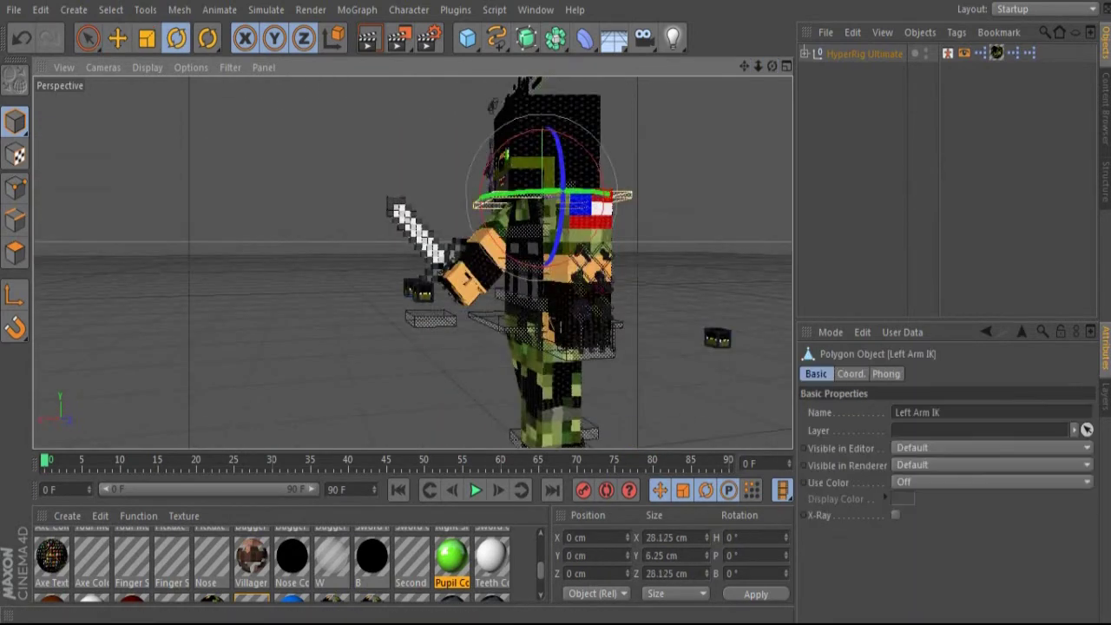
pyautogui.press('e')
pyautogui.moveTo(657, 347); pyautogui.dragTo(417, 347)
# - Set Mouth Emotion to -0.333, 0.76, Mouth Size to 40%, 45.333%, bottom and top teeth heights to -23.8% and -2.6%, and hide the name tag
pyautogui.scroll(3, 417, 261)
pyautogui.click(408, 213)
pyautogui.moveTo(407, 213); pyautogui.dragTo(408, 212)
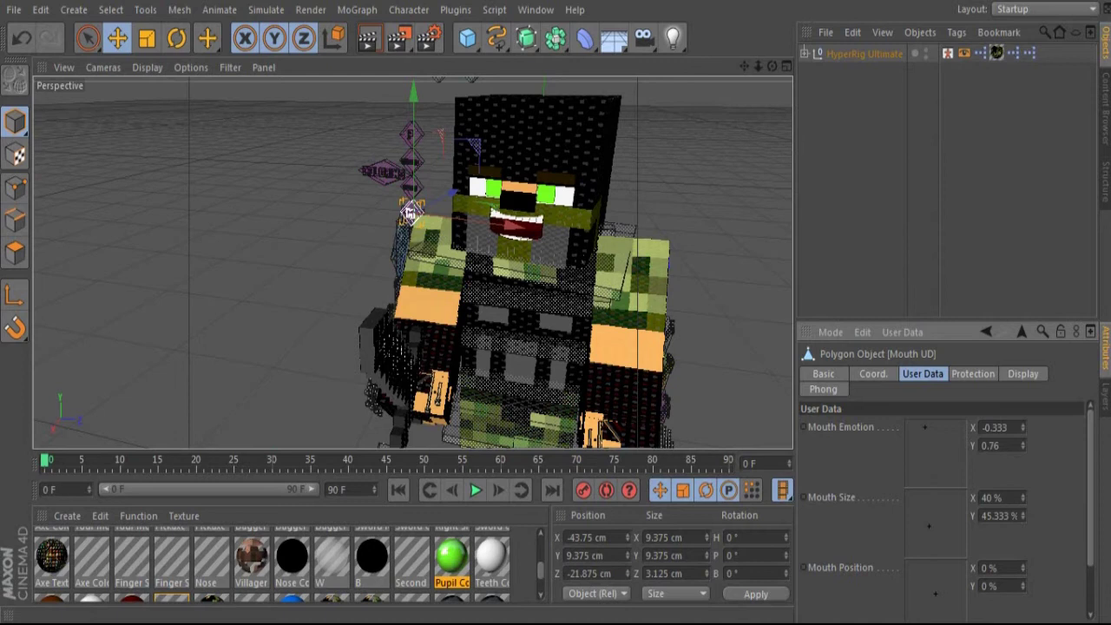
pyautogui.scroll(-3, 946, 512)
pyautogui.scroll(-5, 408, 213)
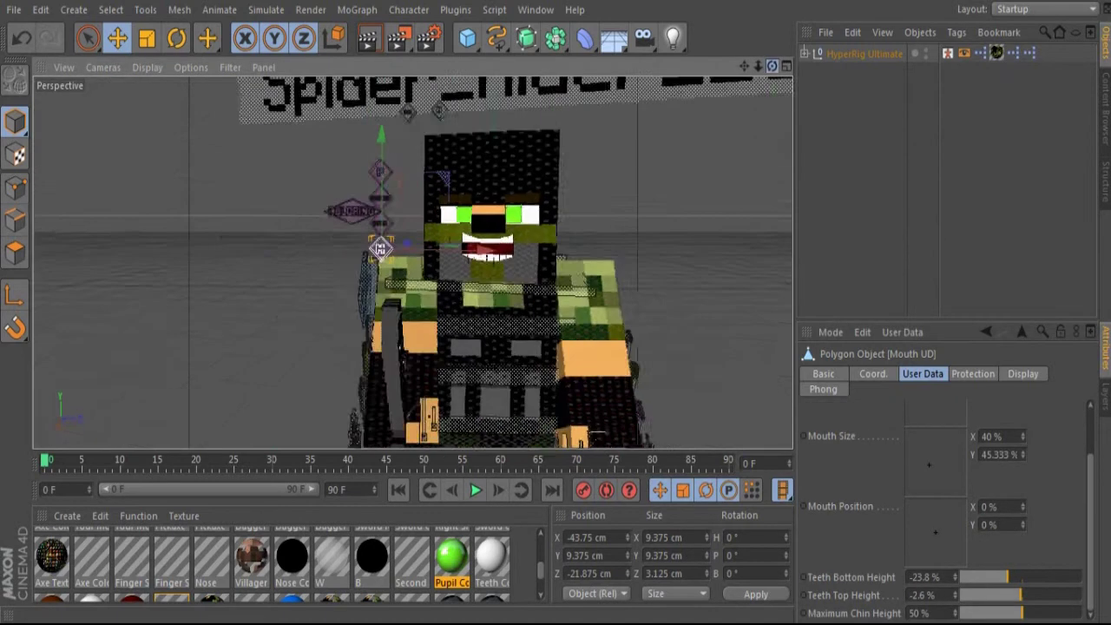
pyautogui.click(597, 108)
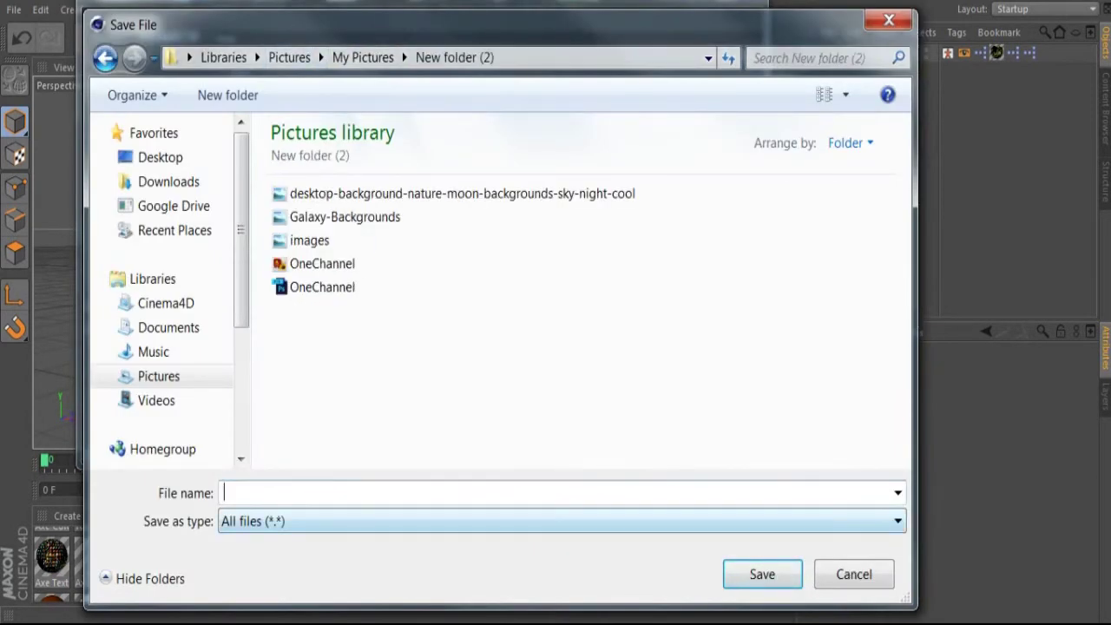
# - Set the render to save as a PNG named DEVIOUS with Alpha Channel, and add Ambient Occlusion and Global Illumination effects
pyautogui.write('DEVIOUS')
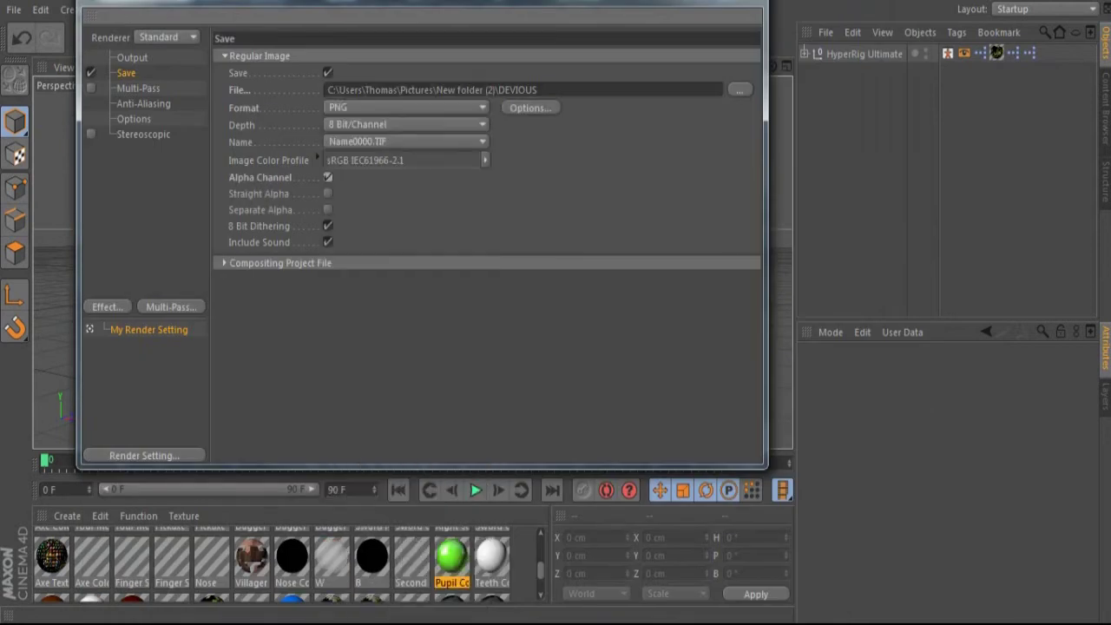
pyautogui.rightClick(139, 148)
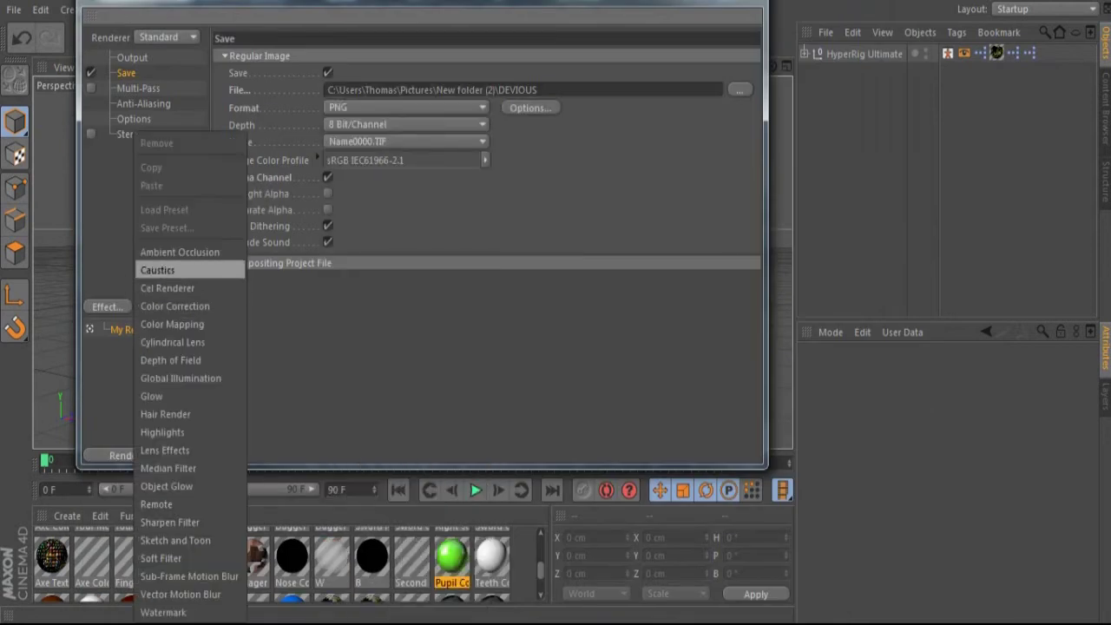
pyautogui.click(173, 251)
pyautogui.rightClick(139, 153)
pyautogui.click(178, 379)
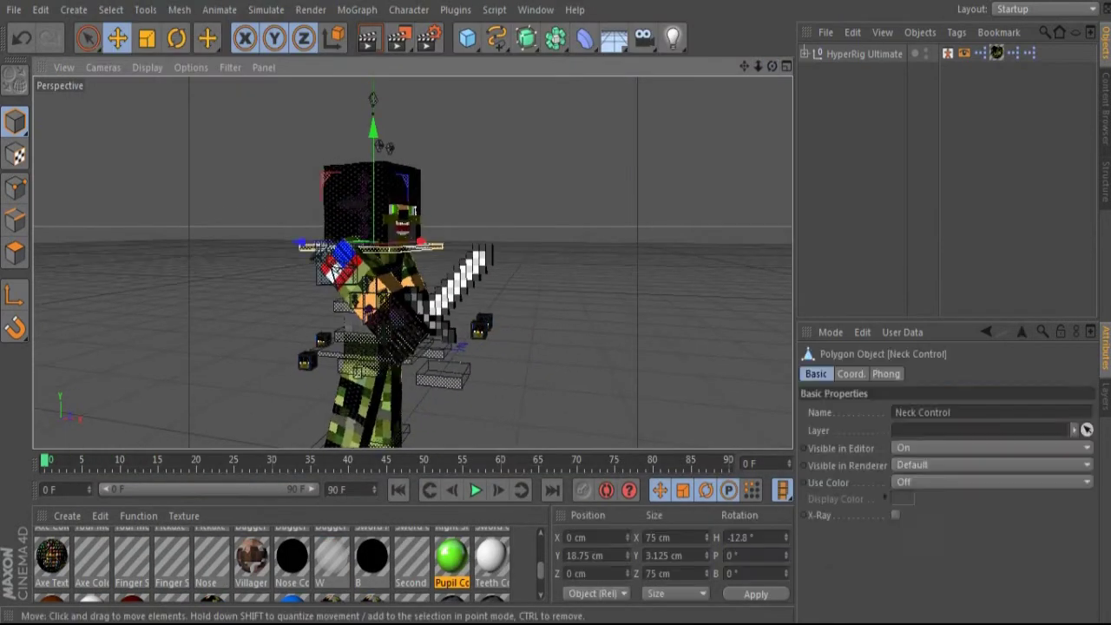
# - Try lighting the character with an Omni light placed to its side and raised above it
pyautogui.press('r')
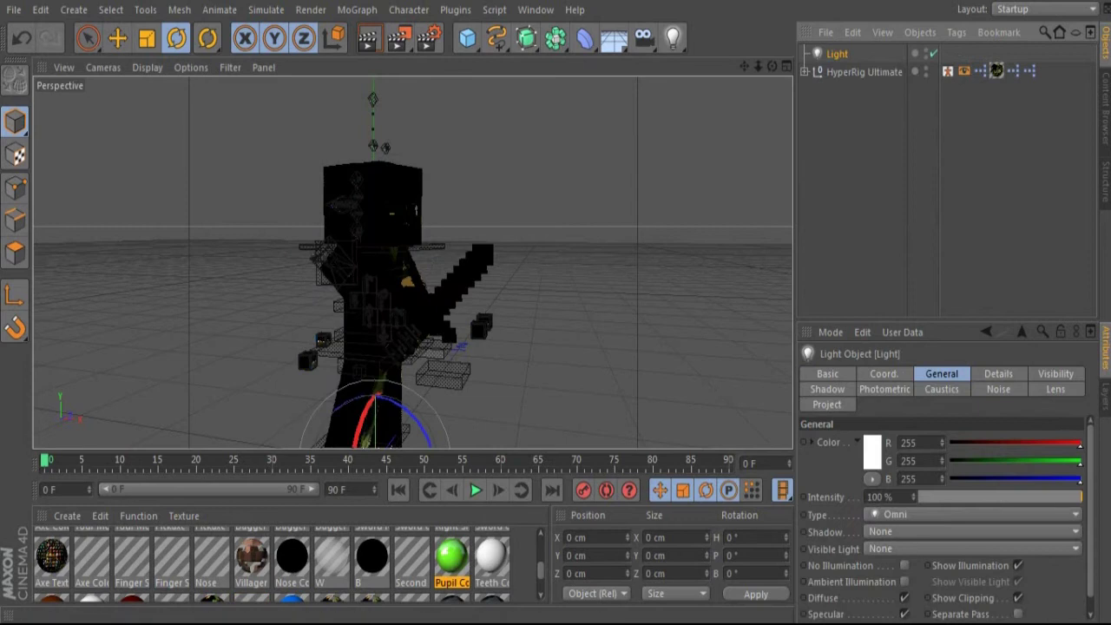
pyautogui.press('e')
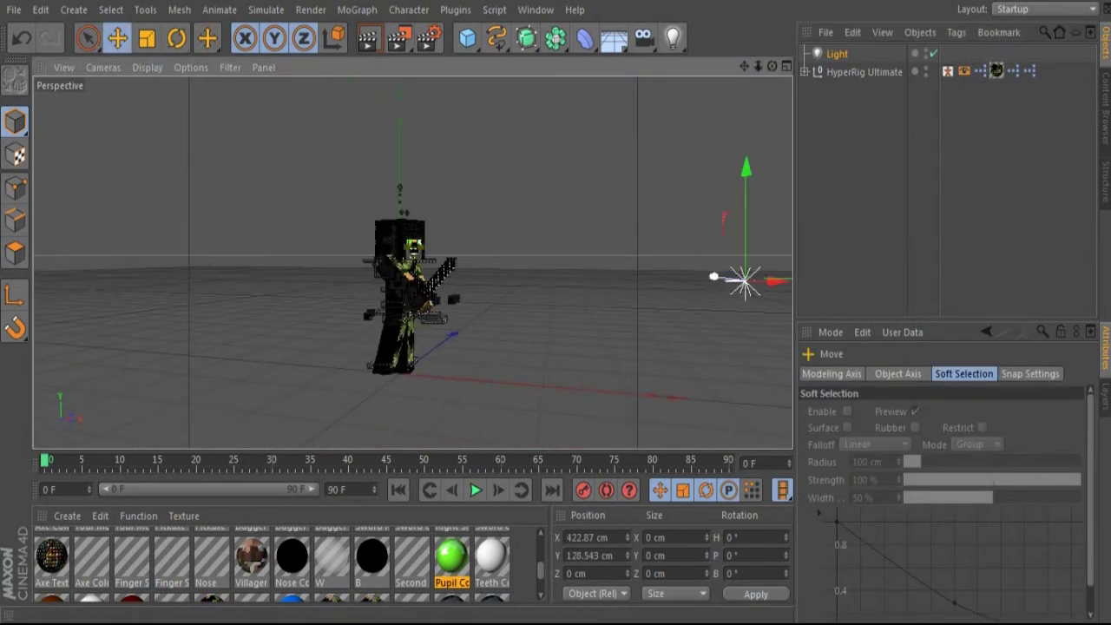
pyautogui.moveTo(736, 280); pyautogui.dragTo(720, 121)
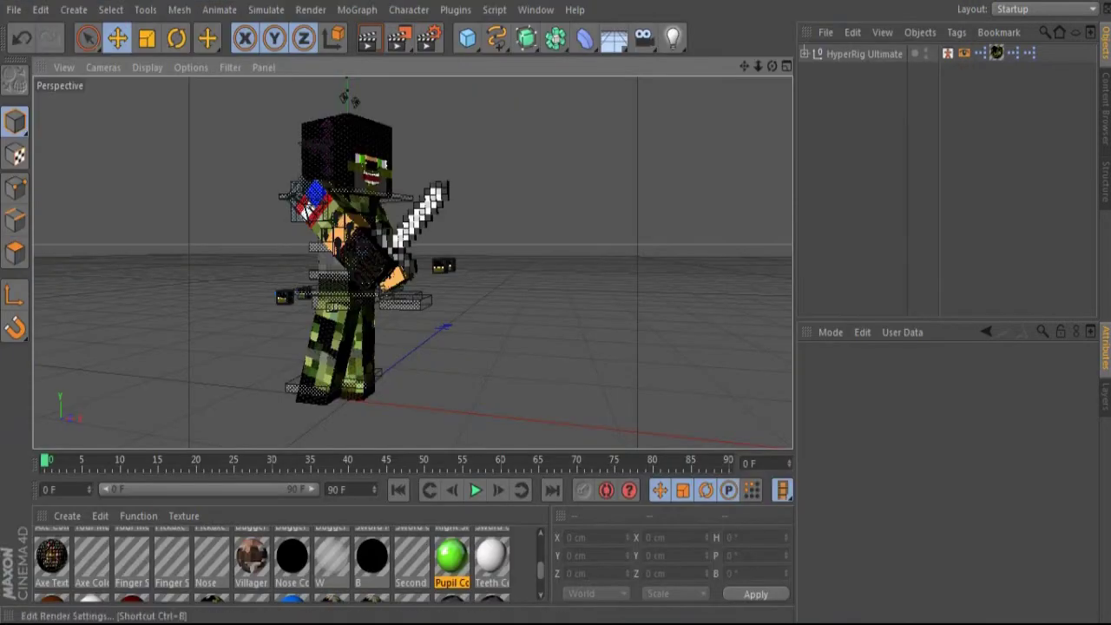
# - Check the render settings and render the posed character to the Picture Viewer
pyautogui.hotkey('ctrl', 'b')
pyautogui.press('Escape')
pyautogui.hotkey('shift', 'r')
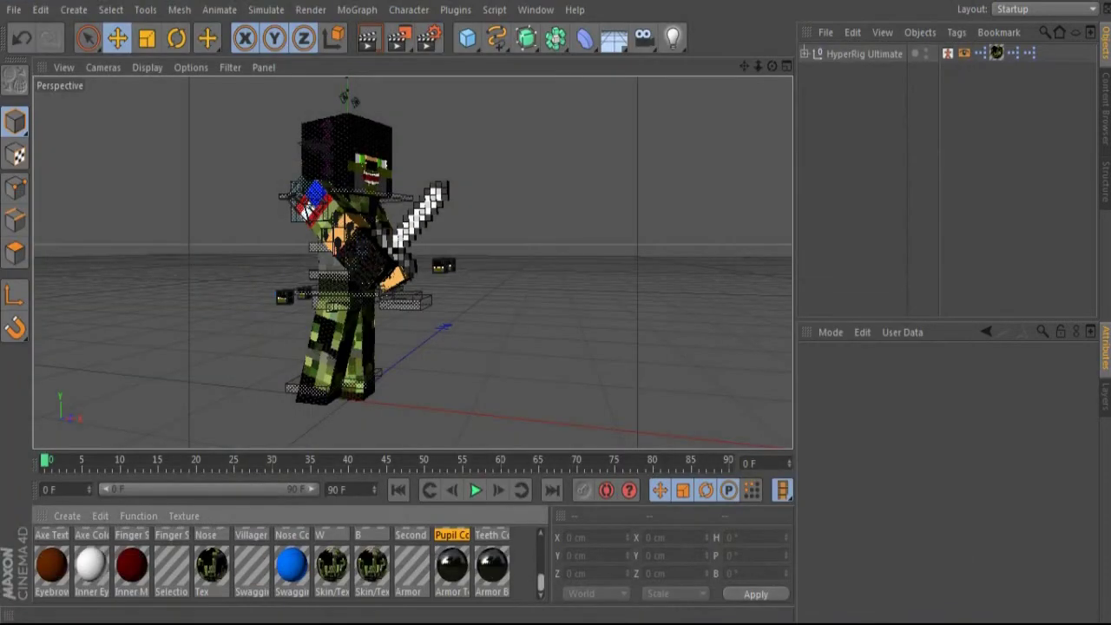
# - Switch the character's skin texture to M3zablu and colour the pupils dark purple (R 80, G 16, B 79)
pyautogui.click(331, 564)
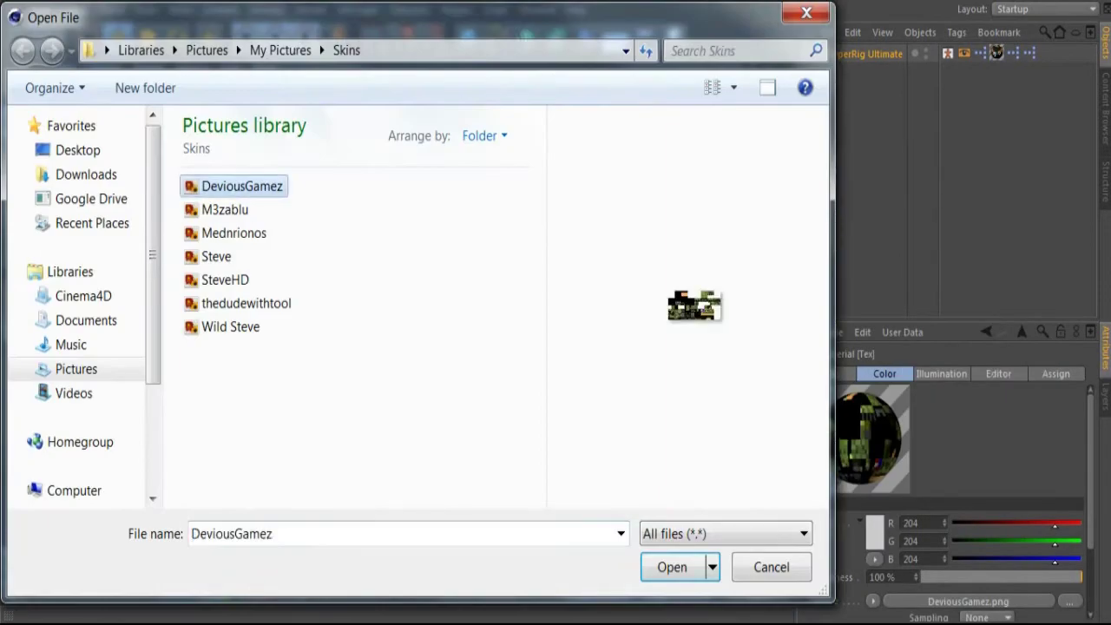
pyautogui.click(234, 209)
pyautogui.press('Return')
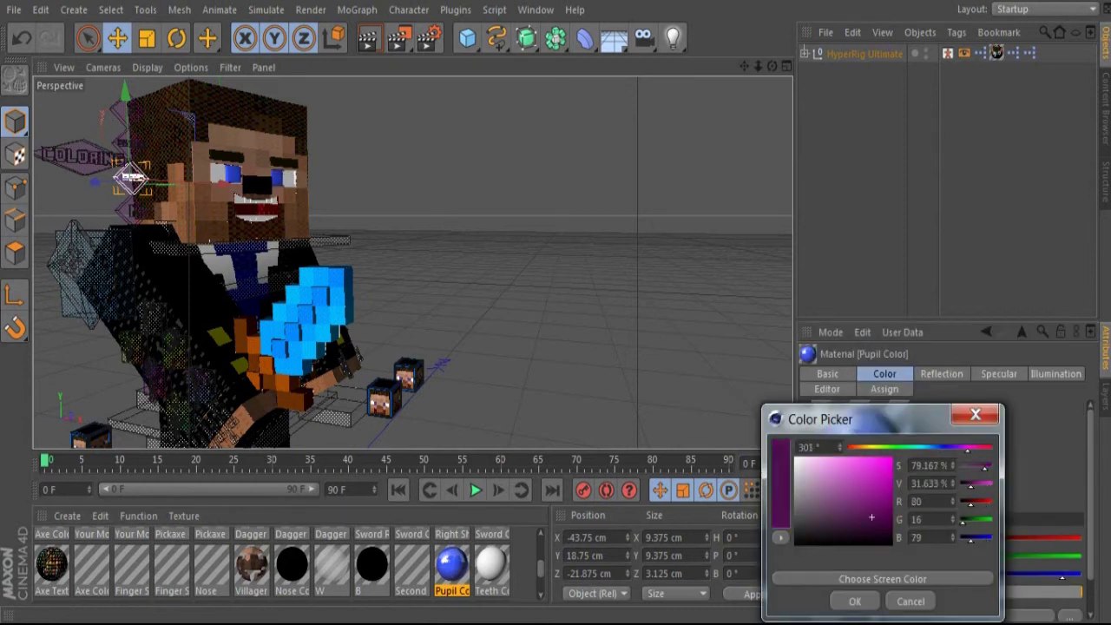
pyautogui.press('Return')
# - Shape a frowning mouth with Mouth Emotion -0.04, -0.707, Mouth Size 21.333%, 32%, and bottom and top teeth heights of -9.3% and -27.8%
pyautogui.moveTo(131, 178); pyautogui.dragTo(134, 210)
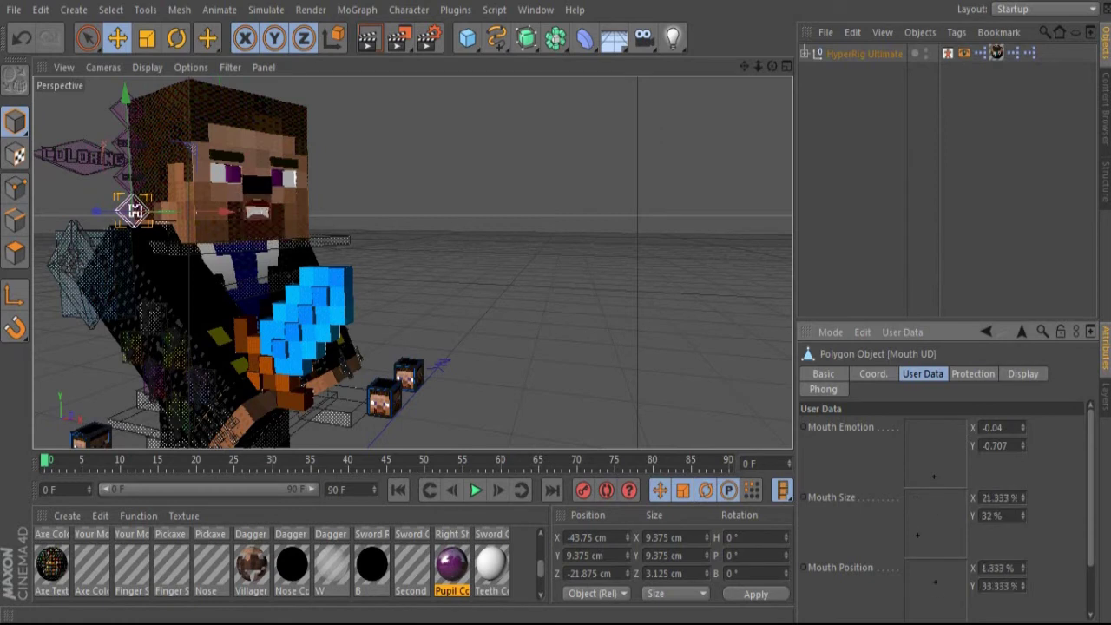
pyautogui.scroll(-2, 946, 504)
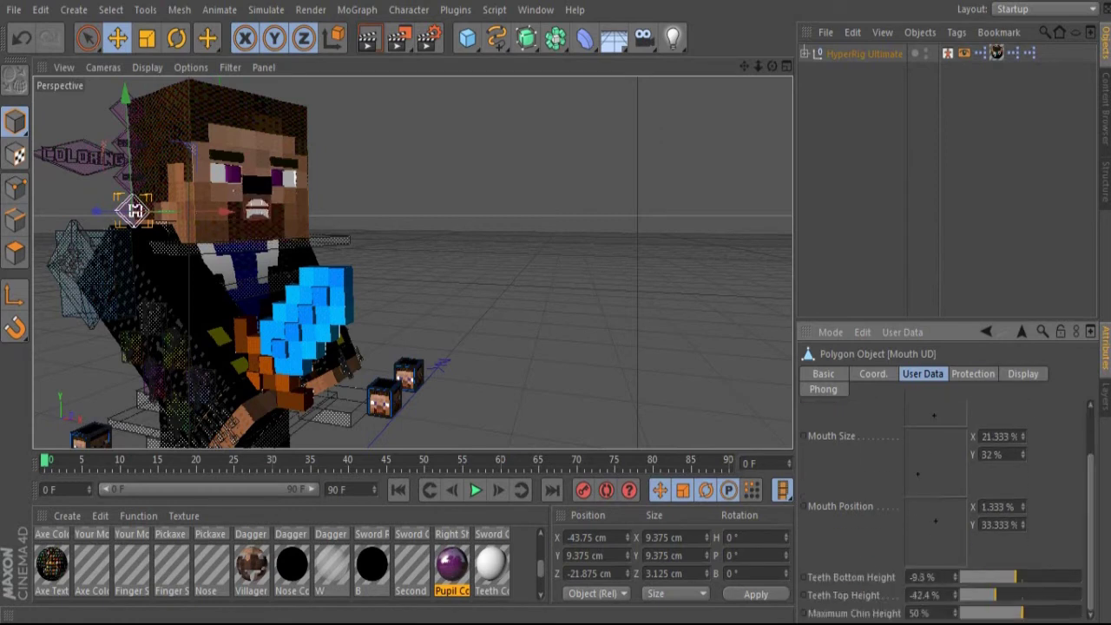
pyautogui.scroll(-5, 135, 210)
pyautogui.moveTo(347, 260); pyautogui.dragTo(451, 260)
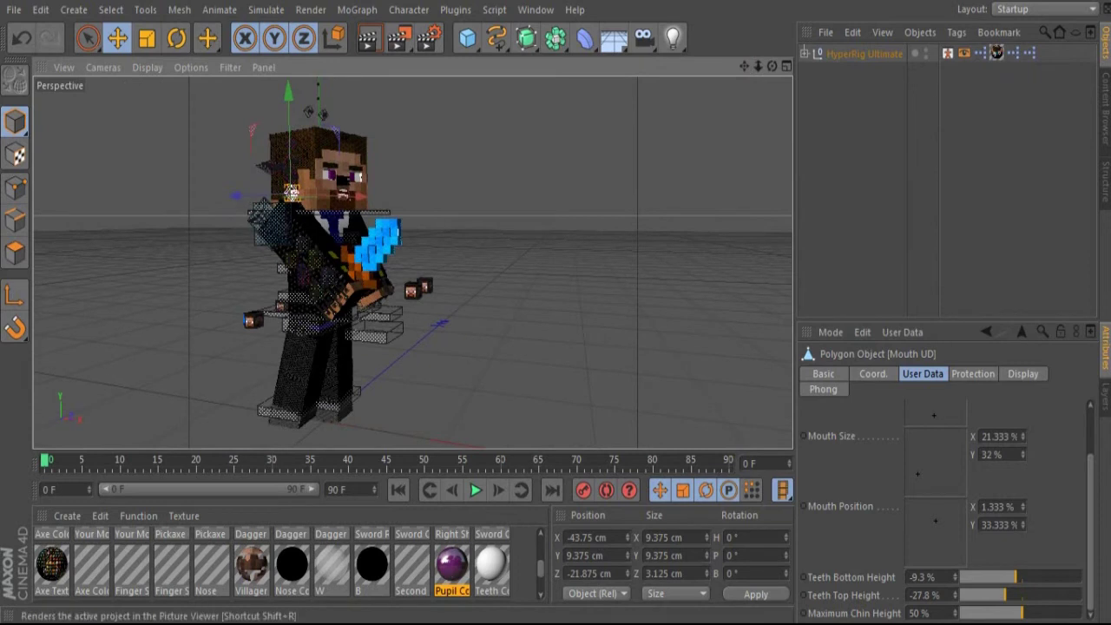
# - Set the render's output file to ED in New folder (2)
pyautogui.click(429, 37)
pyautogui.click(126, 73)
pyautogui.click(737, 87)
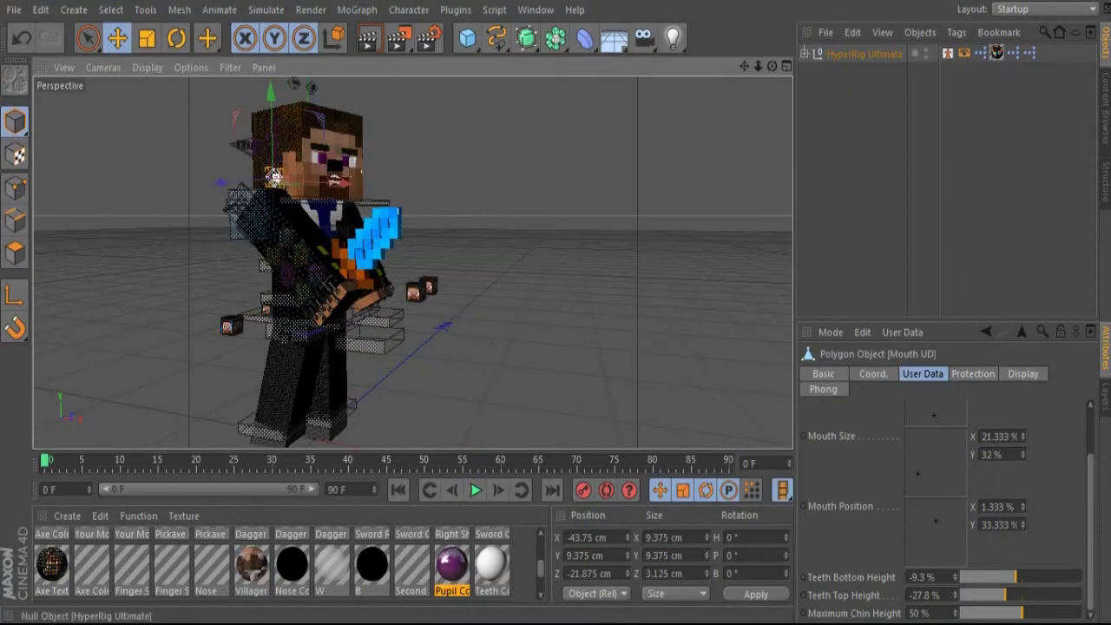
# - Apply the Mednrionos skin to the HyperRig and its Tex material
pyautogui.click(863, 54)
pyautogui.click(1080, 518)
pyautogui.click(235, 230)
pyautogui.click(669, 565)
pyautogui.scroll(-1, 286, 564)
pyautogui.click(211, 564)
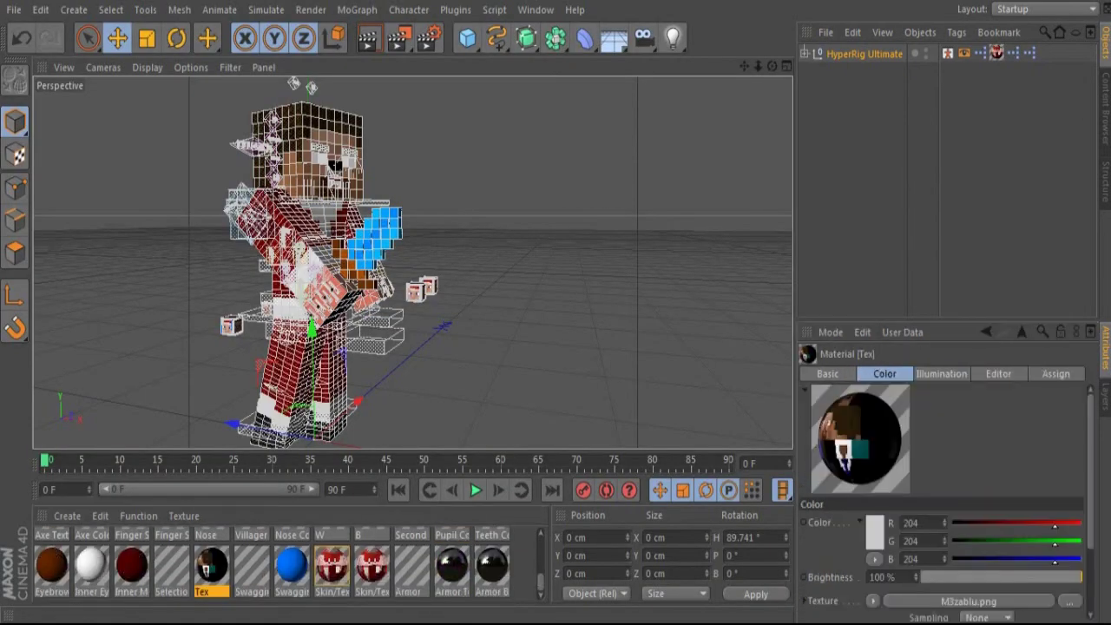
pyautogui.click(1069, 600)
pyautogui.click(669, 565)
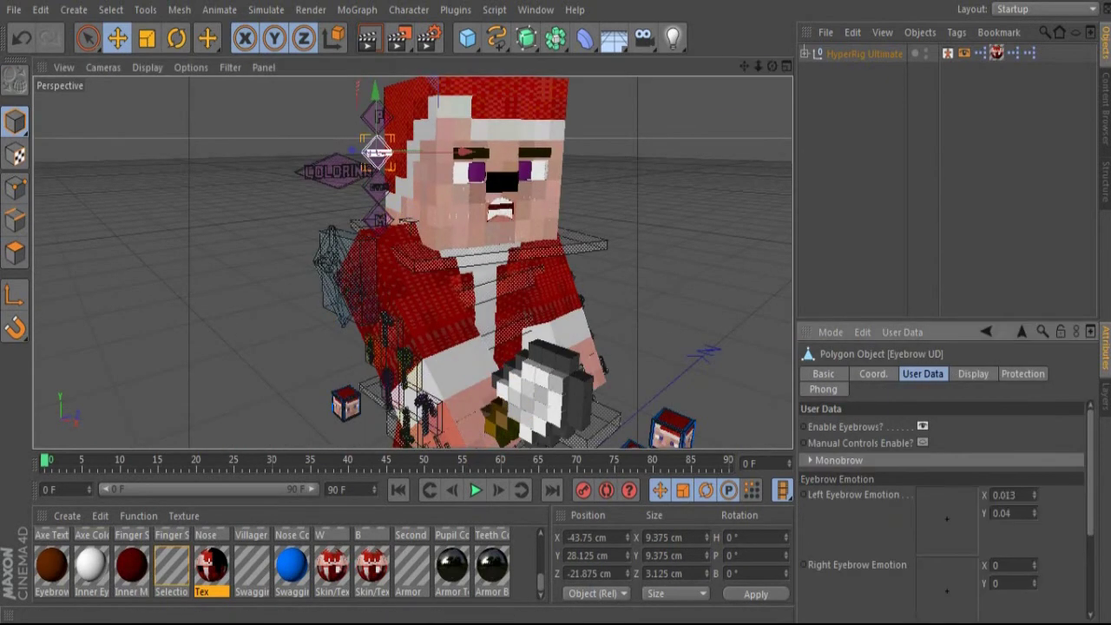
# - Hide the nose and set Mouth Size to 78.667%, 56%, Mouth Position to 4%, -1.333%, and Teeth Bottom Height to -39.7%
pyautogui.click(378, 186)
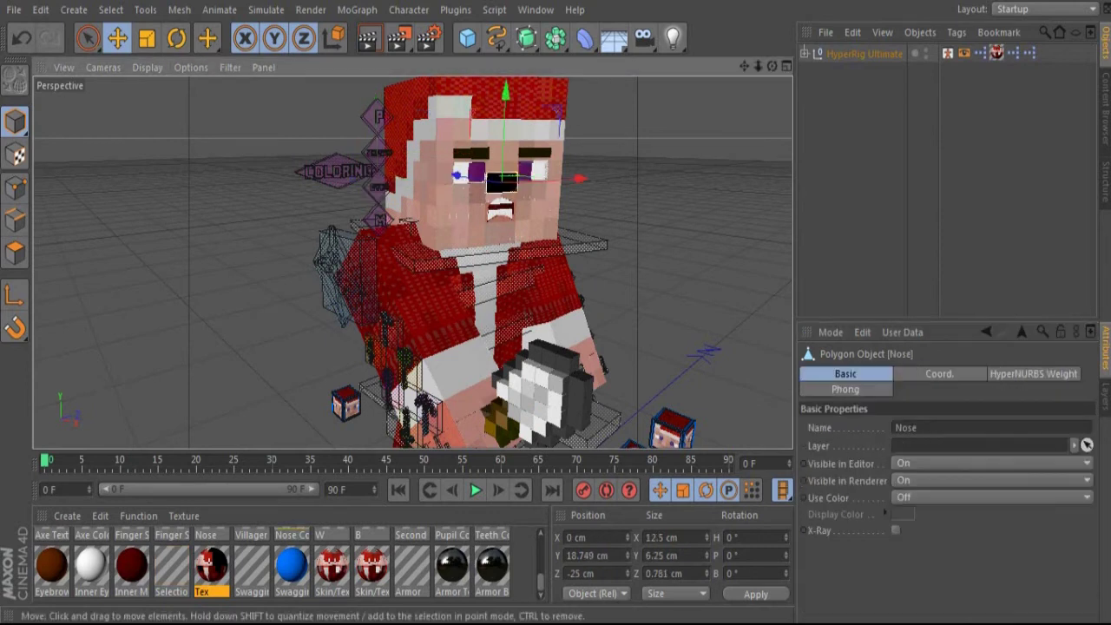
pyautogui.click(378, 221)
pyautogui.moveTo(378, 220); pyautogui.dragTo(380, 221)
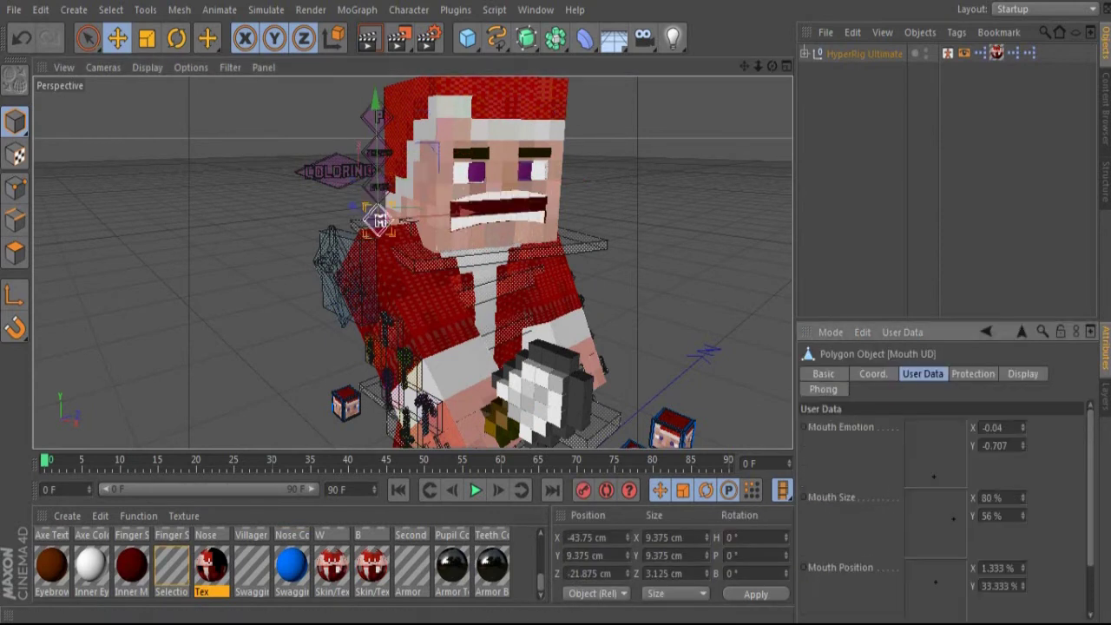
pyautogui.scroll(-3, 946, 512)
pyautogui.moveTo(416, 260); pyautogui.dragTo(555, 261)
# - Set the render's output file to ED2 in New folder (2)
pyautogui.hotkey('ctrl', 'b')
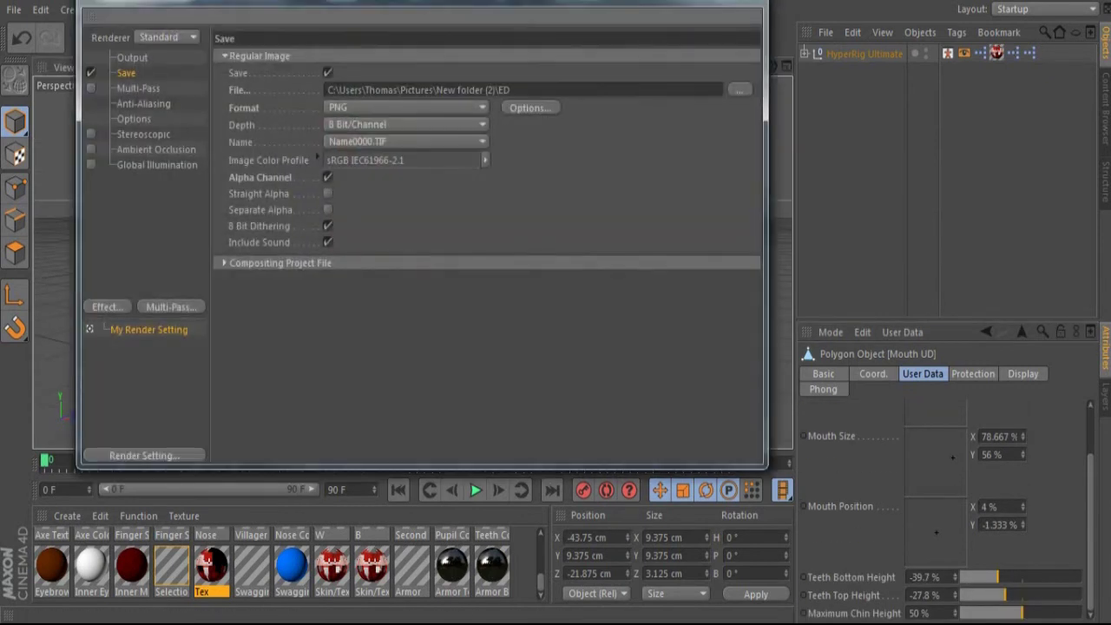
pyautogui.click(742, 89)
pyautogui.press('Return')
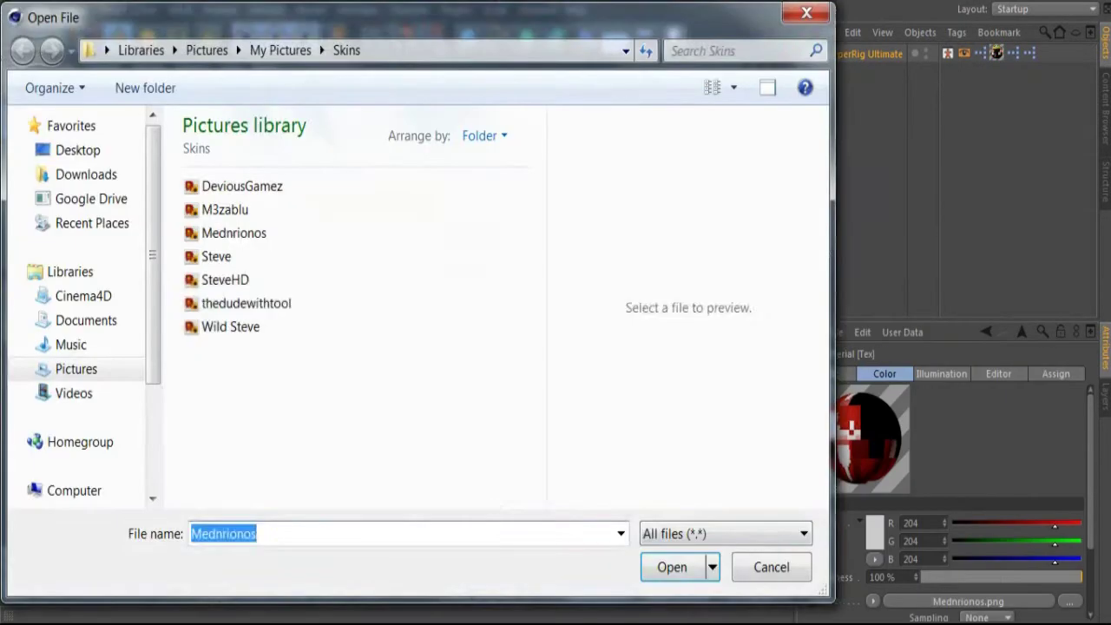
# - Load the thedudewithtool skin into the Tex material and set the render's output file to TOM
pyautogui.click(240, 287)
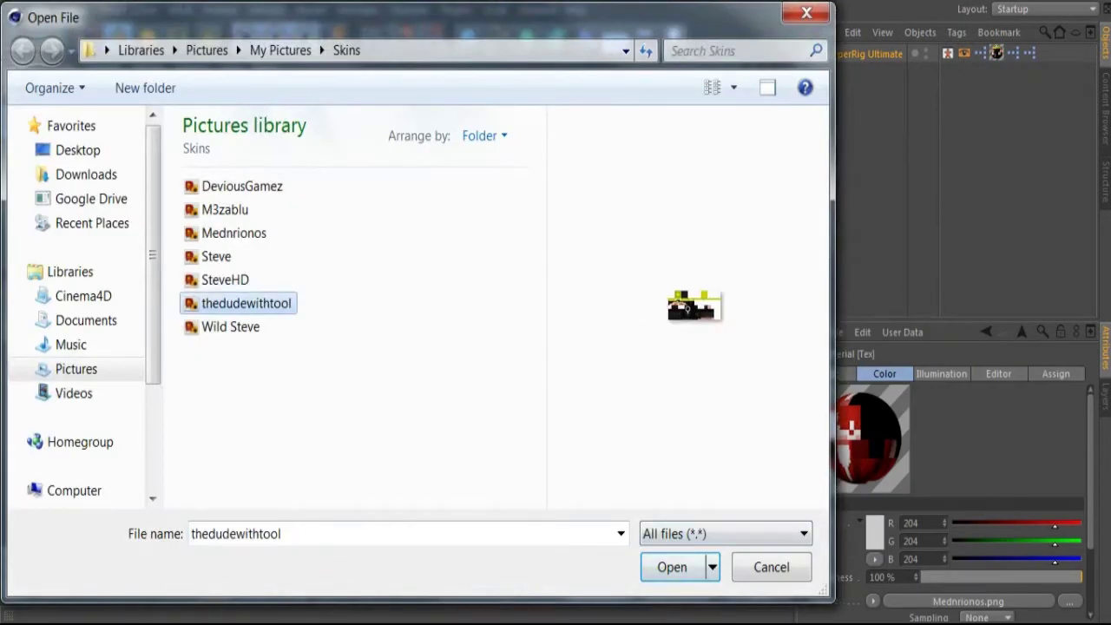
pyautogui.press('Return')
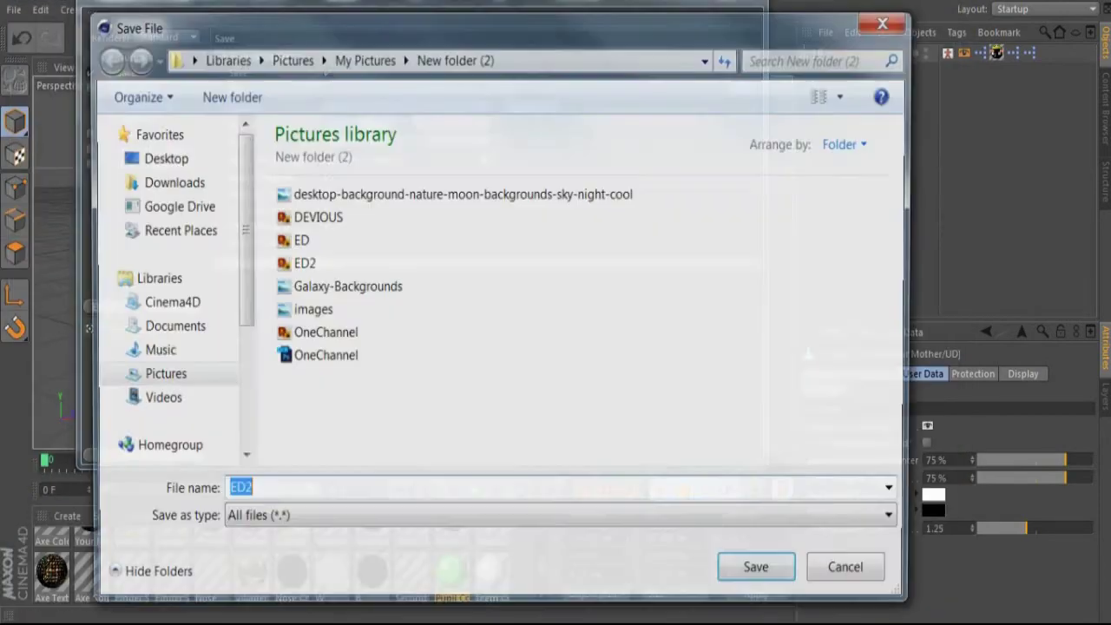
pyautogui.write('TOM')
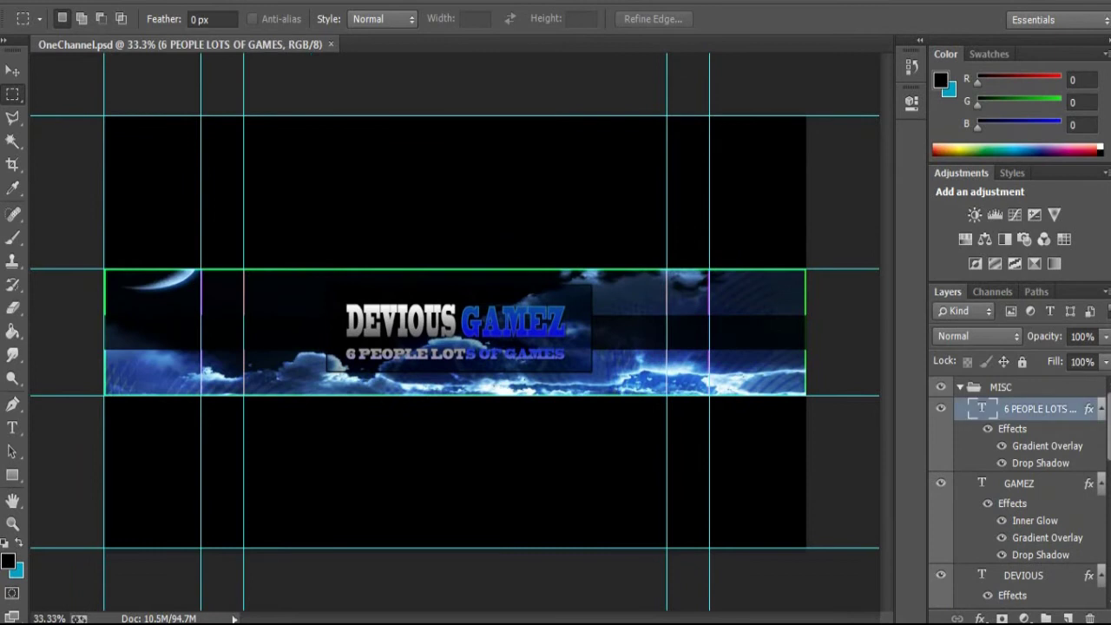
# - Switch to Photoshop and open the DEVIOUS, ED, ED2 and TOM renders alongside the banner document
pyautogui.hotkey('alt', 'f')
pyautogui.click(50, 35)
pyautogui.keyDown('shift'); pyautogui.click(209, 233); pyautogui.keyUp('shift')
pyautogui.keyDown('ctrl'); pyautogui.click(212, 350); pyautogui.keyUp('ctrl')
pyautogui.click(665, 530)
# - Copy the DEVIOUS character into the left end of the banner and close its source image
pyautogui.moveTo(286, 44); pyautogui.dragTo(382, 90)
pyautogui.press('v')
pyautogui.moveTo(330, 303); pyautogui.dragTo(182, 330)
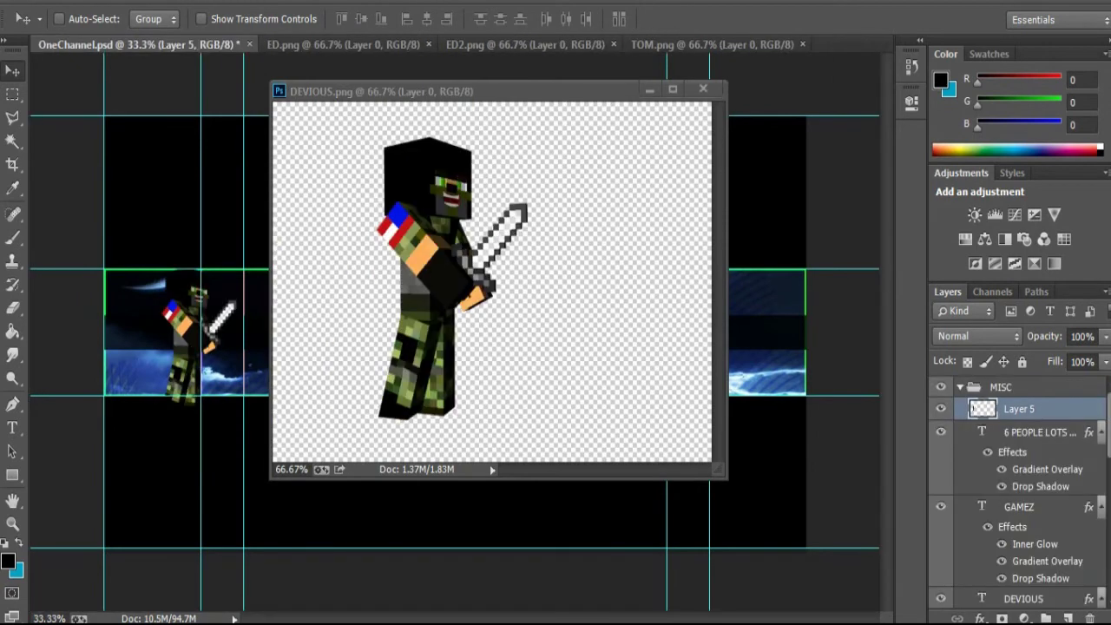
pyautogui.click(703, 89)
# - Copy the ED, ED2 and TOM characters into the banner and close their source images
pyautogui.moveTo(343, 44); pyautogui.dragTo(452, 119)
pyautogui.moveTo(521, 329); pyautogui.dragTo(260, 347)
pyautogui.click(551, 124)
pyautogui.moveTo(347, 44); pyautogui.dragTo(503, 127)
pyautogui.moveTo(816, 390); pyautogui.dragTo(312, 373)
pyautogui.click(857, 122)
pyautogui.moveTo(347, 44); pyautogui.dragTo(473, 97)
pyautogui.moveTo(486, 291); pyautogui.dragTo(242, 390)
pyautogui.click(805, 94)
# - Flip the yellow-helmeted character horizontally and place it with the Santa character to the right of the title
pyautogui.moveTo(295, 269); pyautogui.dragTo(703, 224)
pyautogui.click(105, 2)
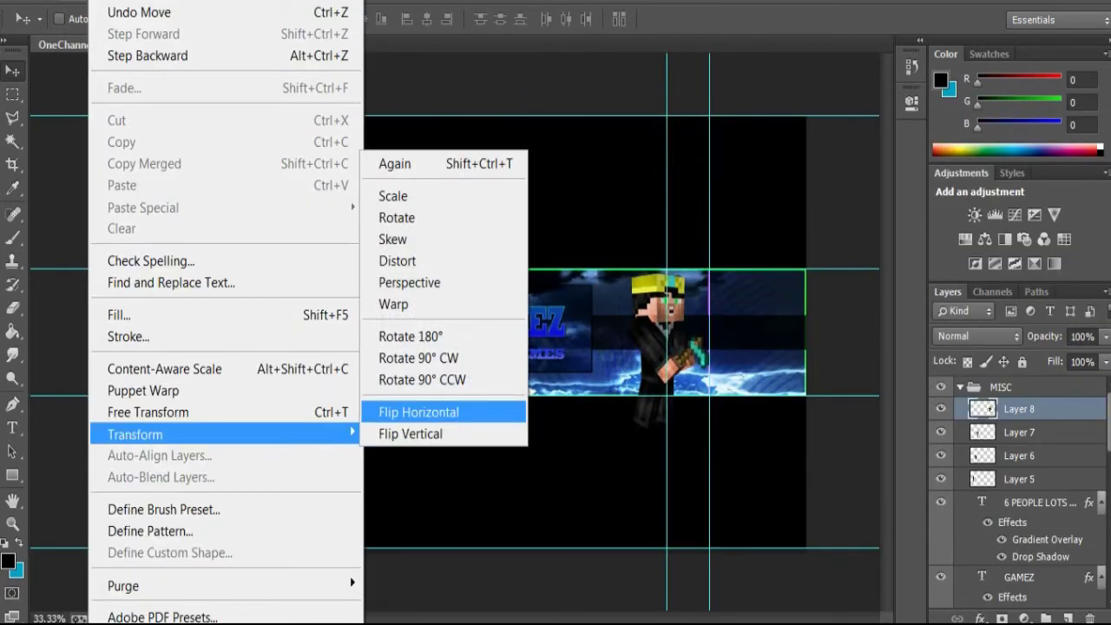
pyautogui.click(421, 488)
pyautogui.moveTo(703, 325); pyautogui.dragTo(681, 314)
pyautogui.click(1018, 431)
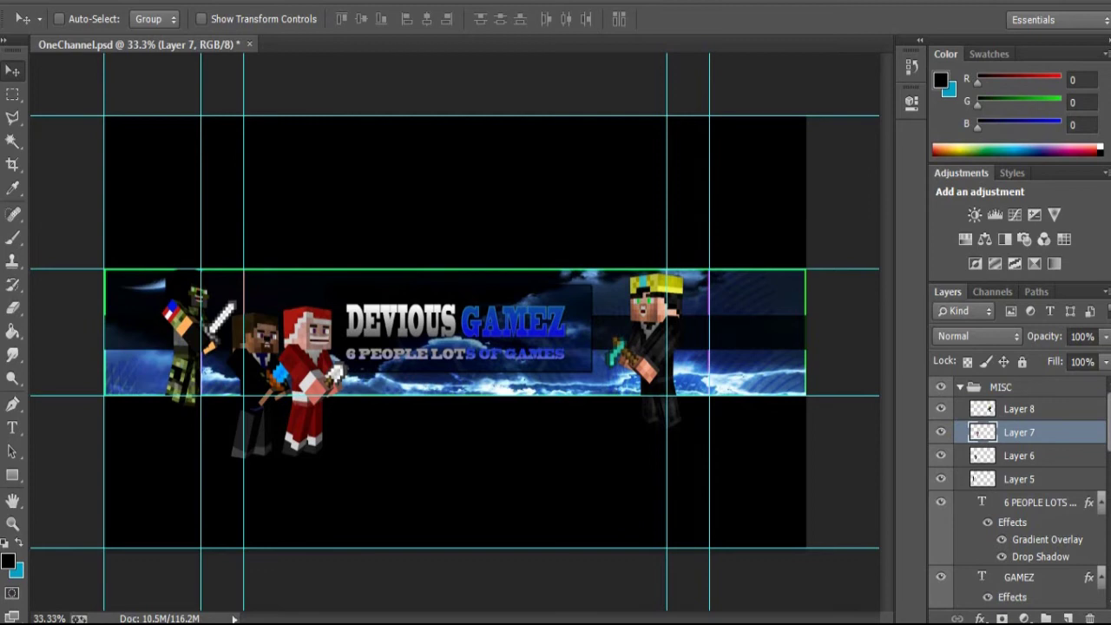
pyautogui.moveTo(334, 372); pyautogui.dragTo(731, 341)
# - Flip the suited Layer 6 character horizontally and position it at the left end of the banner strip
pyautogui.click(1018, 454)
pyautogui.moveTo(278, 269); pyautogui.dragTo(299, 260)
pyautogui.click(104, 2)
pyautogui.press('Escape')
pyautogui.moveTo(278, 330); pyautogui.dragTo(264, 248)
# - Place the camouflaged Layer 5 character between the suited character and the DEVIOUS title
pyautogui.click(1018, 478)
pyautogui.moveTo(299, 347); pyautogui.dragTo(314, 301)
pyautogui.moveTo(260, 347); pyautogui.dragTo(236, 347)
pyautogui.keyDown('ctrl'); pyautogui.click(299, 347); pyautogui.keyUp('ctrl')
pyautogui.moveTo(314, 276); pyautogui.dragTo(300, 283)
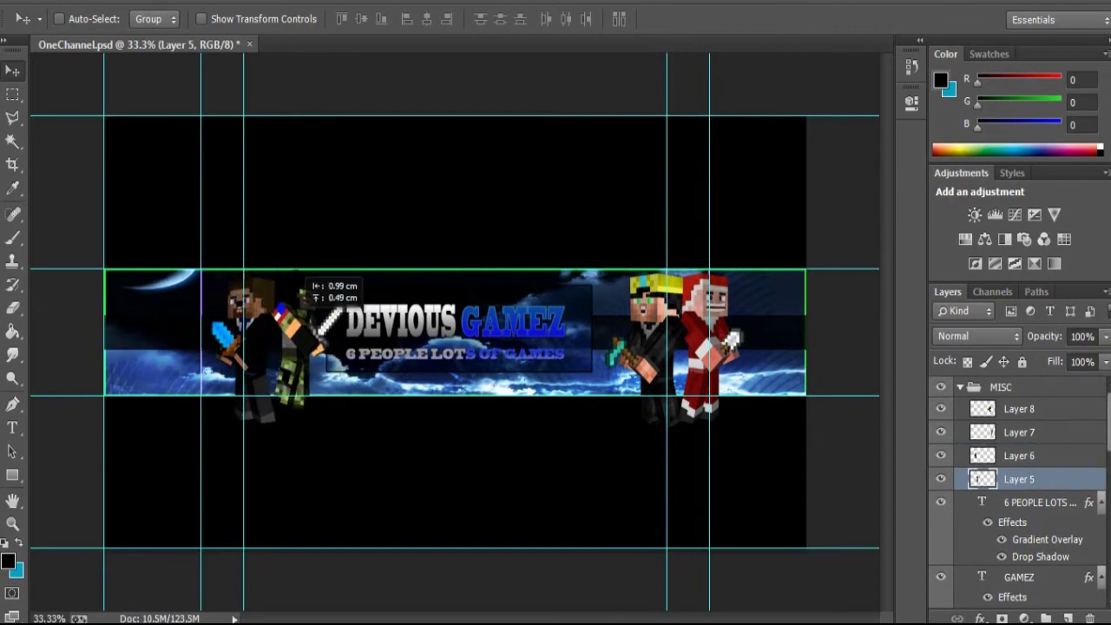
# - Add a drop shadow with the default settings to the camouflaged Layer 5 character
pyautogui.doubleClick(1067, 478)
pyautogui.click(401, 260)
pyautogui.click(419, 358)
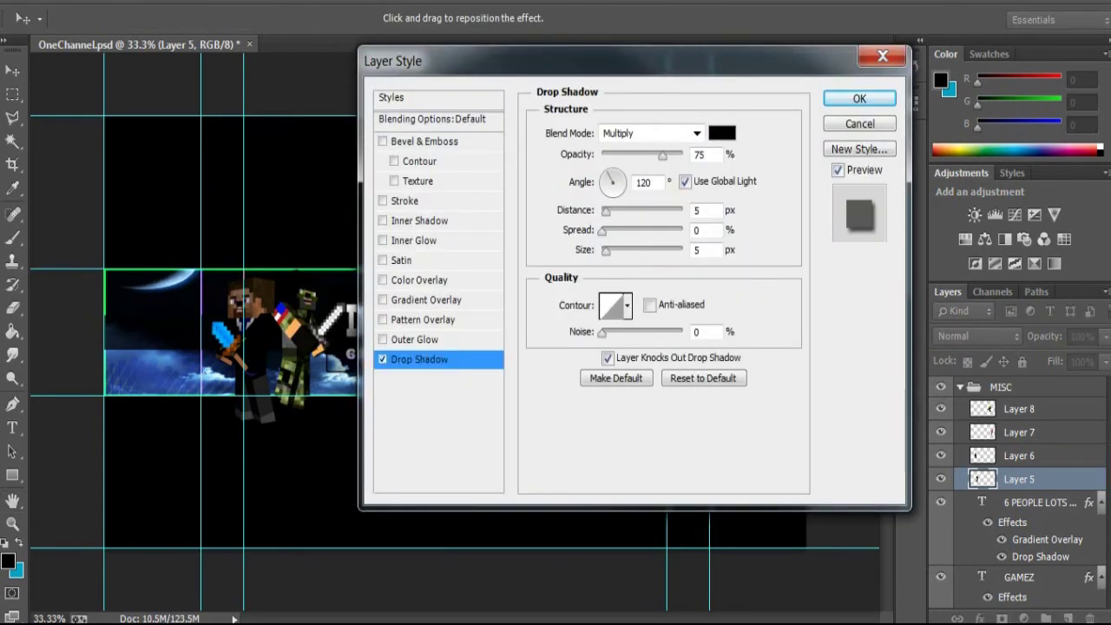
# - Try out stroke, color overlay, pattern overlay and outer glow effects on the camouflaged character and remove them again
pyautogui.click(415, 339)
pyautogui.click(381, 260)
pyautogui.click(381, 260)
pyautogui.click(404, 201)
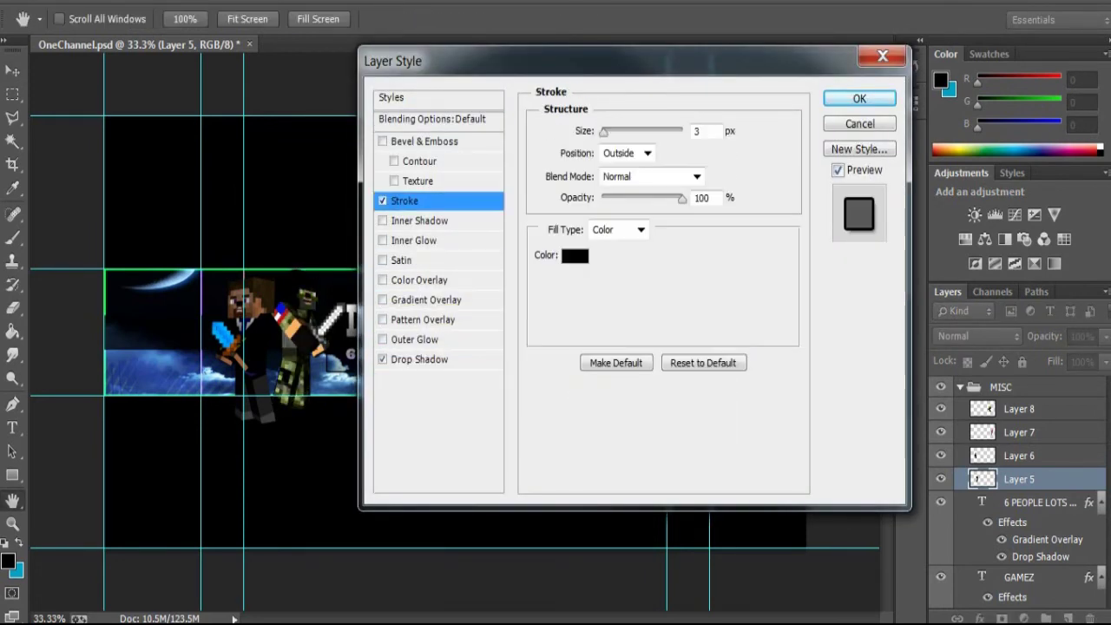
pyautogui.click(382, 201)
pyautogui.click(382, 340)
pyautogui.click(419, 280)
pyautogui.click(382, 279)
pyautogui.click(381, 320)
pyautogui.click(382, 319)
pyautogui.click(415, 339)
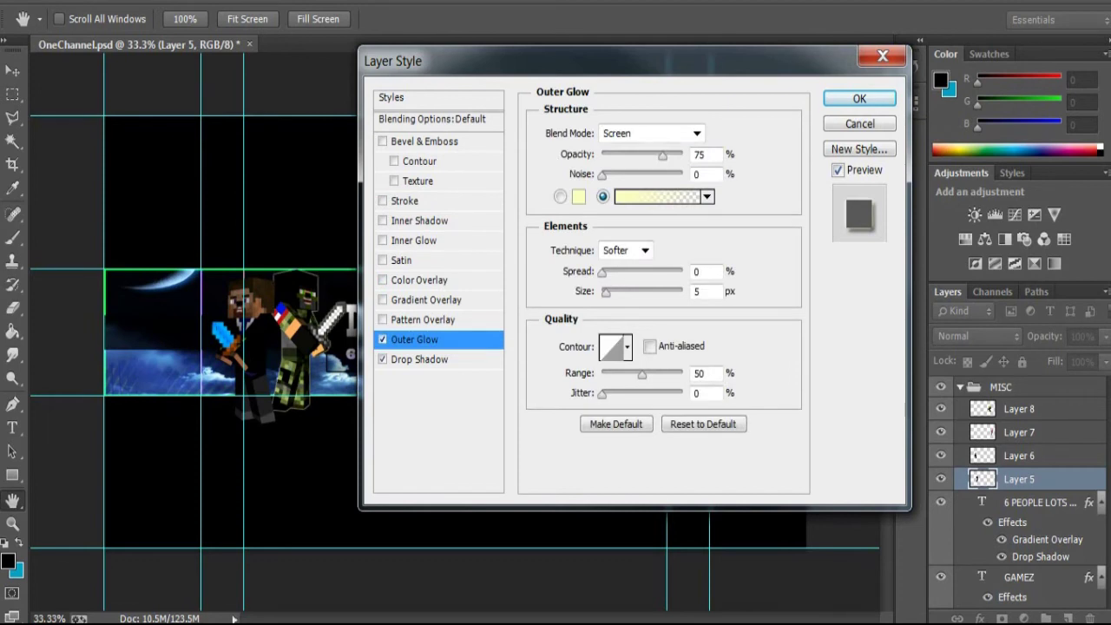
pyautogui.click(382, 339)
# - Apply the drop shadow to Layer 5 and copy its layer style to Layers 6, 7 and 8
pyautogui.click(419, 358)
pyautogui.press('Return')
pyautogui.rightClick(1019, 479)
pyautogui.click(806, 447)
pyautogui.rightClick(1019, 456)
pyautogui.click(807, 472)
pyautogui.rightClick(1019, 433)
pyautogui.click(807, 472)
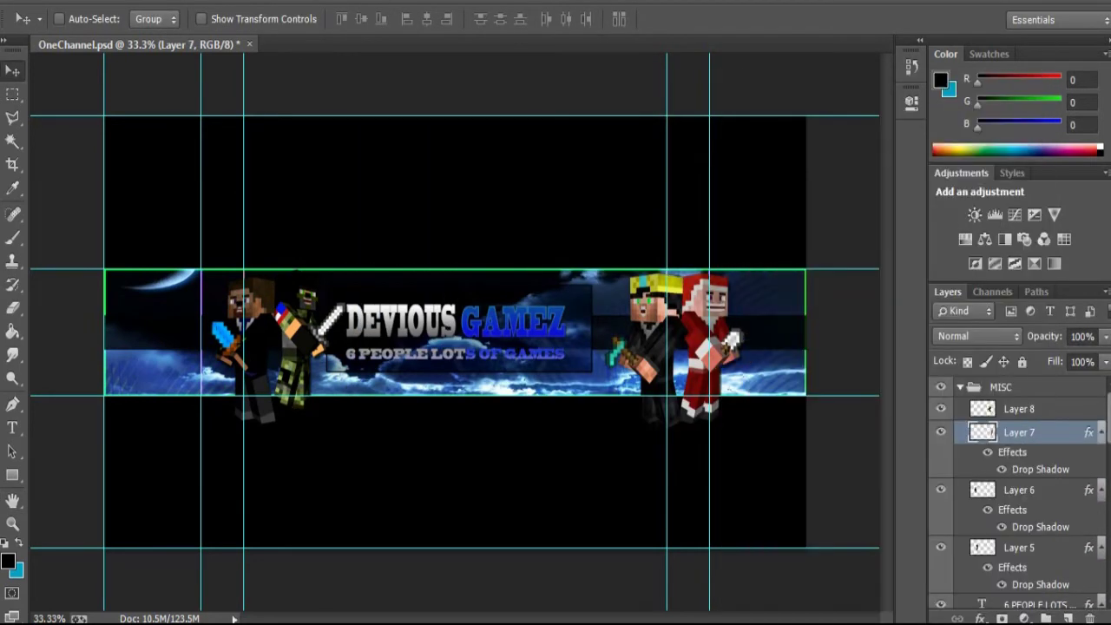
pyautogui.rightClick(1018, 409)
pyautogui.click(807, 472)
# - Reword the tagline to start with DEVIOUS in front of OF GAMES, color it pale pink and nudge it up
pyautogui.keyDown('ctrl'); pyautogui.click(451, 354); pyautogui.keyUp('ctrl')
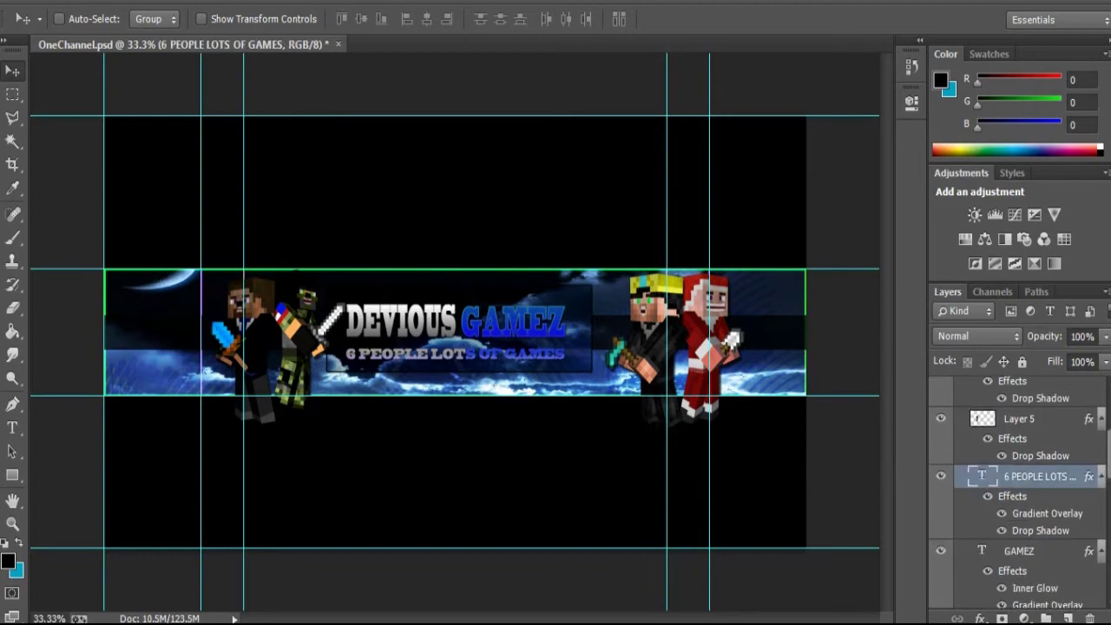
pyautogui.press('t')
pyautogui.click(560, 355)
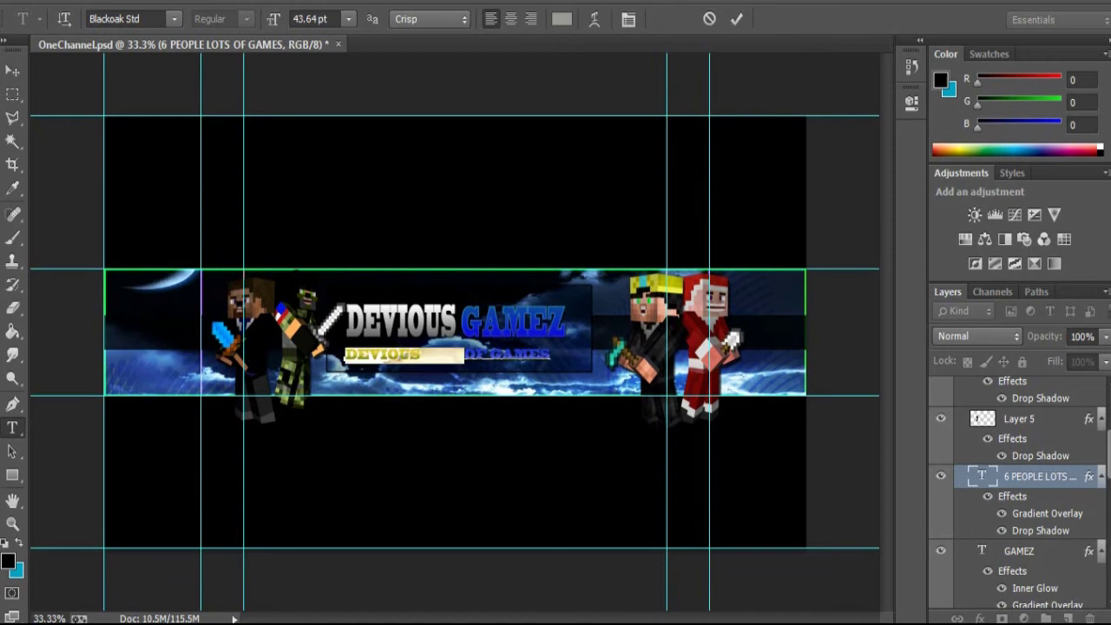
pyautogui.click(561, 19)
pyautogui.click(562, 198)
pyautogui.click(908, 156)
pyautogui.click(13, 70)
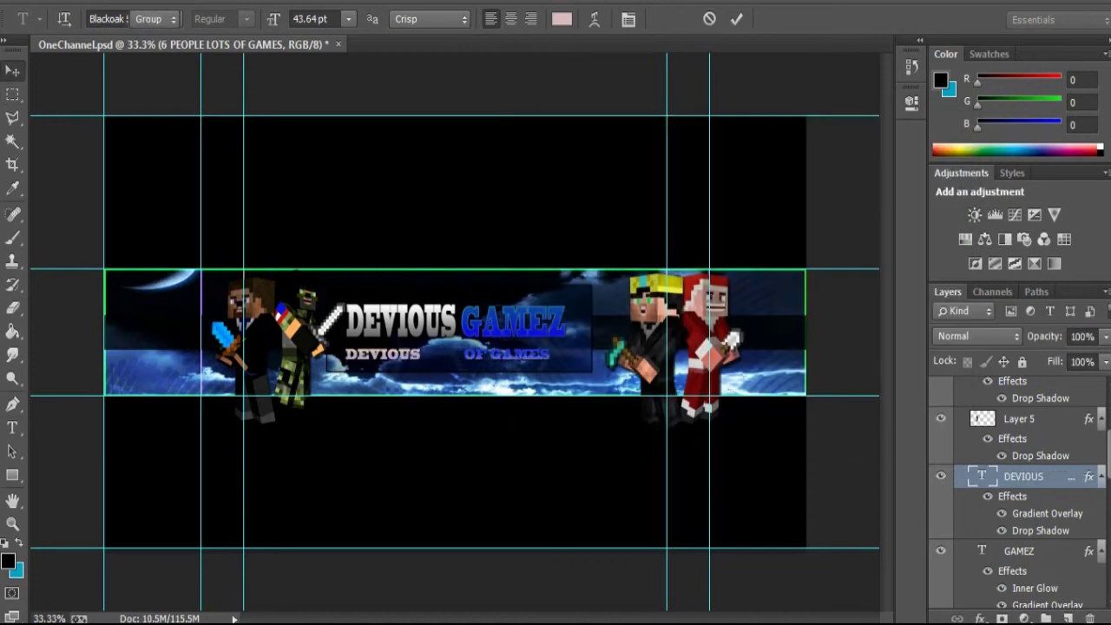
pyautogui.moveTo(423, 315); pyautogui.dragTo(424, 313)
# - Draw a rectangle about 414 by 83 px beneath the title panel, layered above Rectangle 2
pyautogui.press('u')
pyautogui.hotkey('alt', '[')
pyautogui.hotkey('alt', '[')
pyautogui.hotkey('alt', '[')
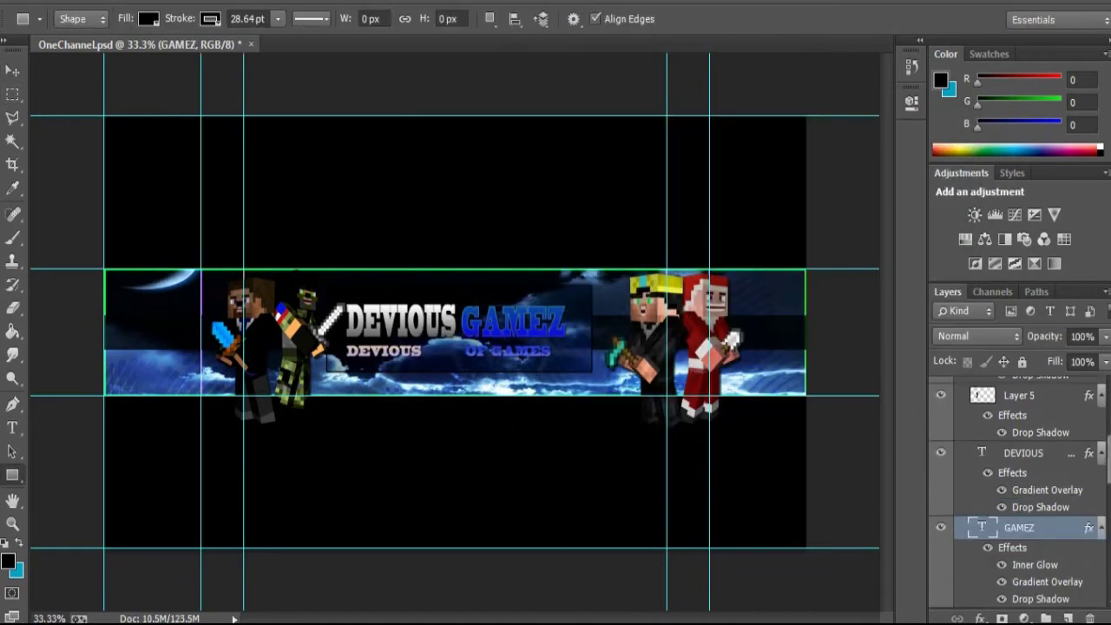
pyautogui.moveTo(421, 379); pyautogui.dragTo(510, 395)
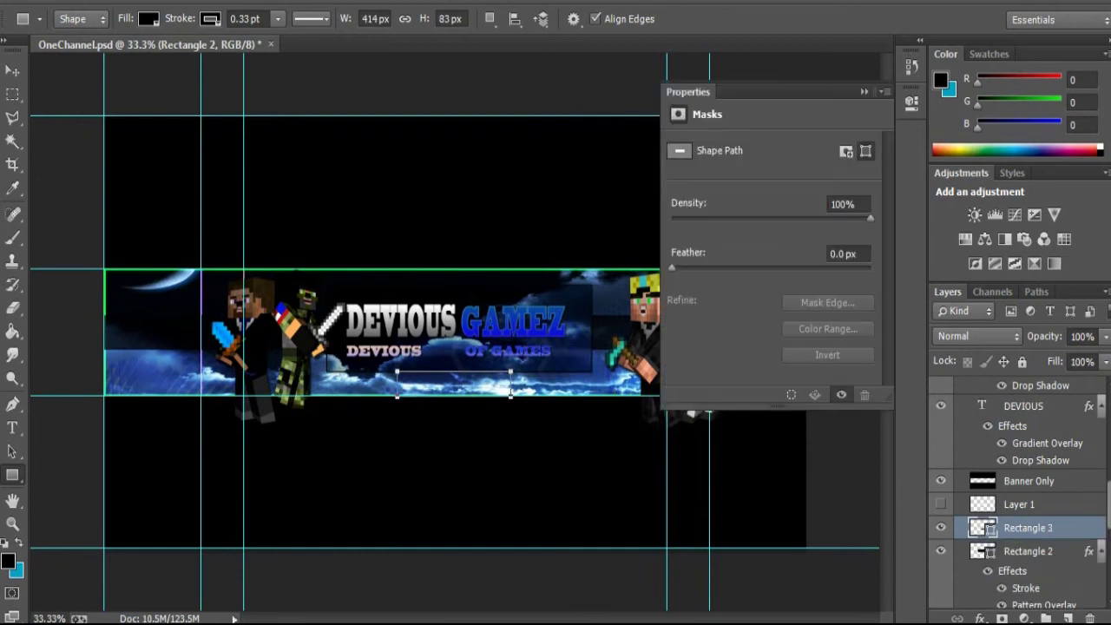
# - Remove the new rectangle's fill and set its outline to about 2 pt
pyautogui.click(148, 18)
pyautogui.click(76, 54)
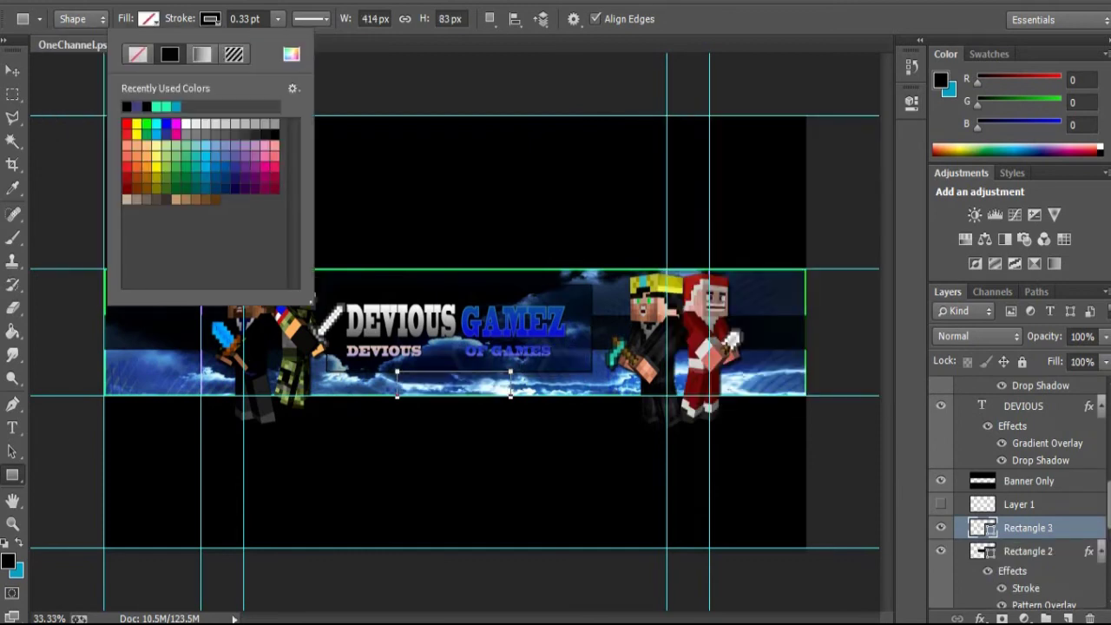
pyautogui.hotkey('alt', ']')
pyautogui.hotkey('alt', '[')
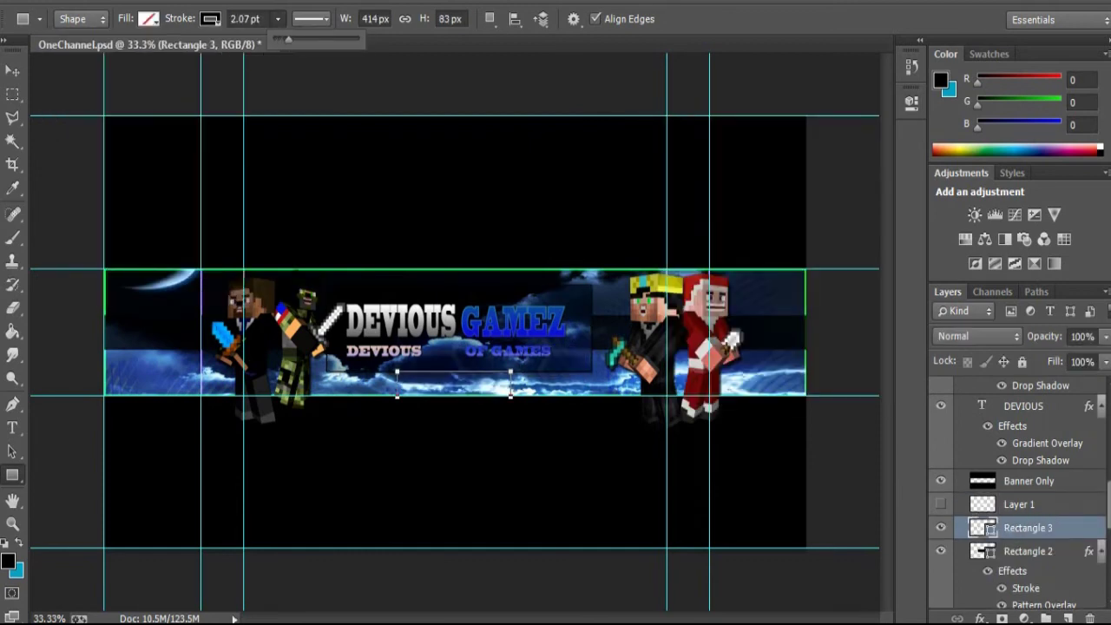
# - Place the youtube icon at the left end of the small rectangle, scaled to 159.38% width and 184.38% height
pyautogui.hotkey('alt', '[')
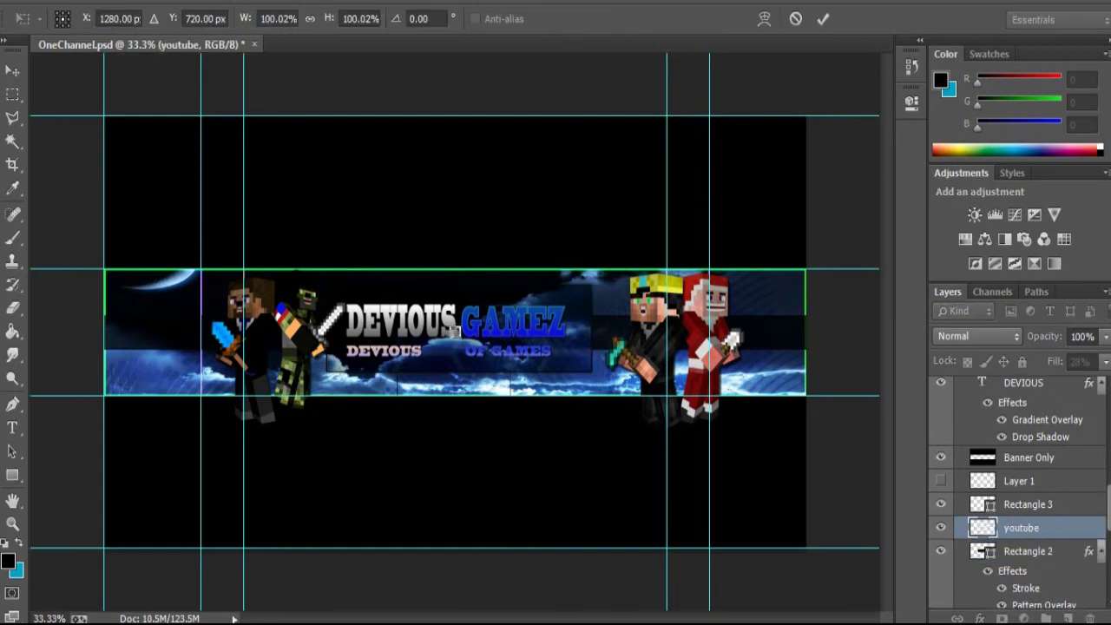
pyautogui.press('v')
pyautogui.press('Return')
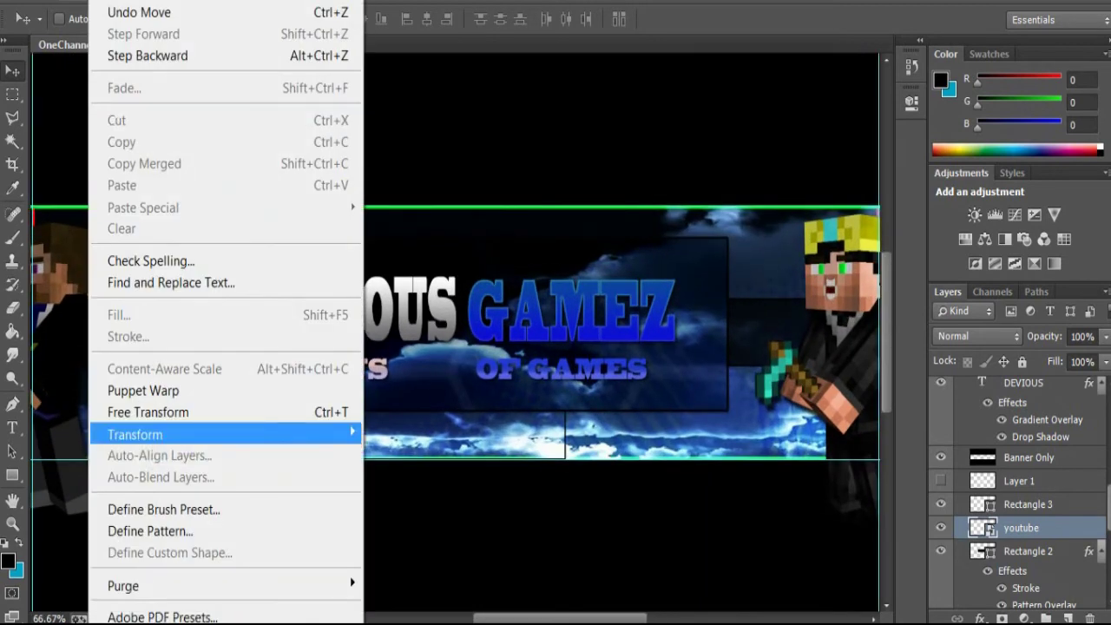
pyautogui.click(124, 409)
pyautogui.press('t')
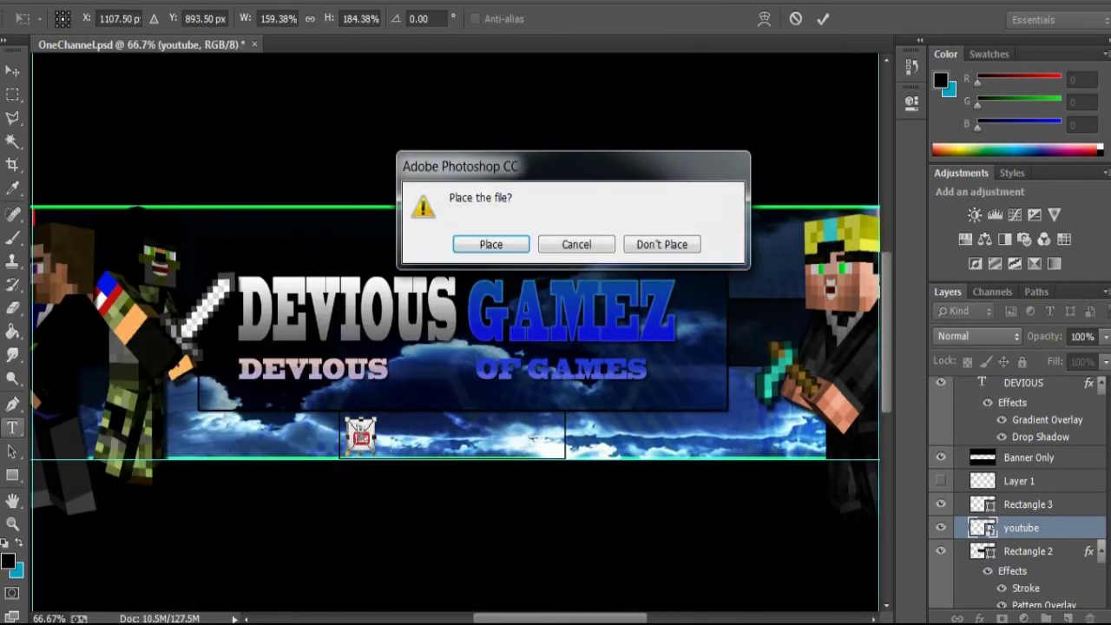
pyautogui.press('Return')
# - Add the text SUBSCRIBE in black inside the small rectangle beside the YouTube icon
pyautogui.click(385, 438)
pyautogui.write('SUBSCRI')
pyautogui.hotkey('ctrl', '-')
pyautogui.moveTo(699, 425); pyautogui.dragTo(500, 409)
pyautogui.click(561, 19)
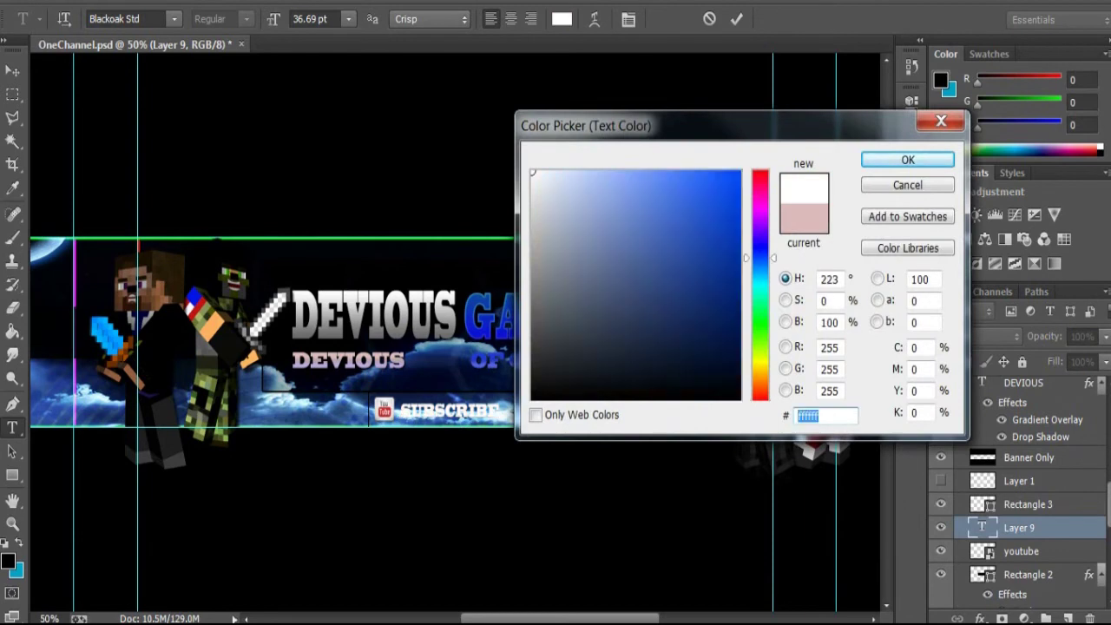
pyautogui.write('000000')
pyautogui.press('Return')
pyautogui.hotkey('ctrl', 'Return')
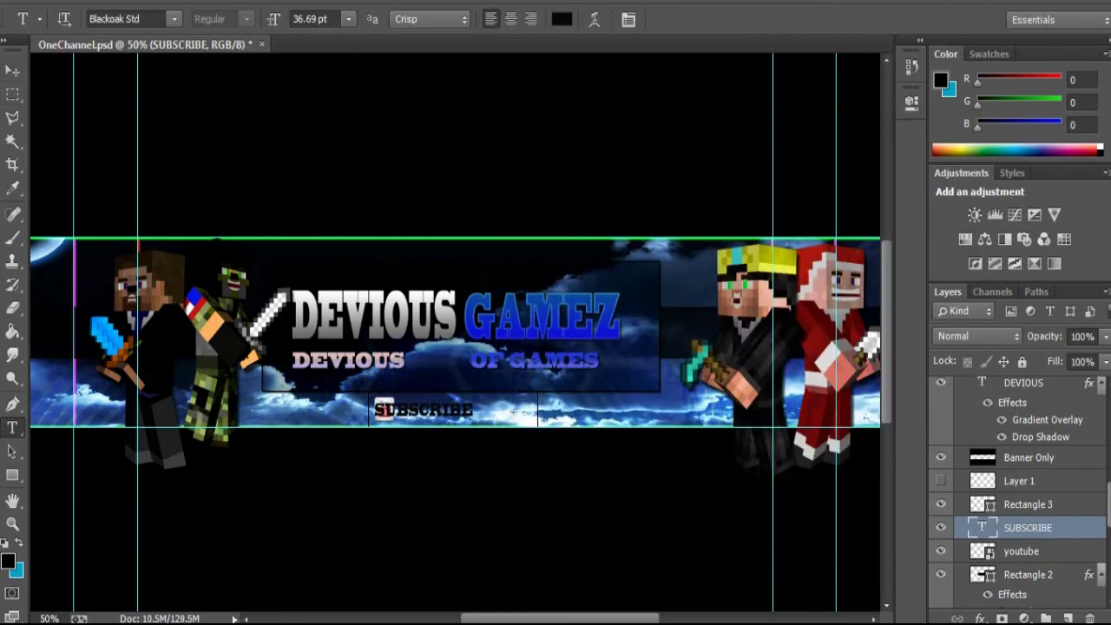
# - Change the text to SUBSCRIBE ON and move the YouTube icon to its right
pyautogui.doubleClick(422, 410)
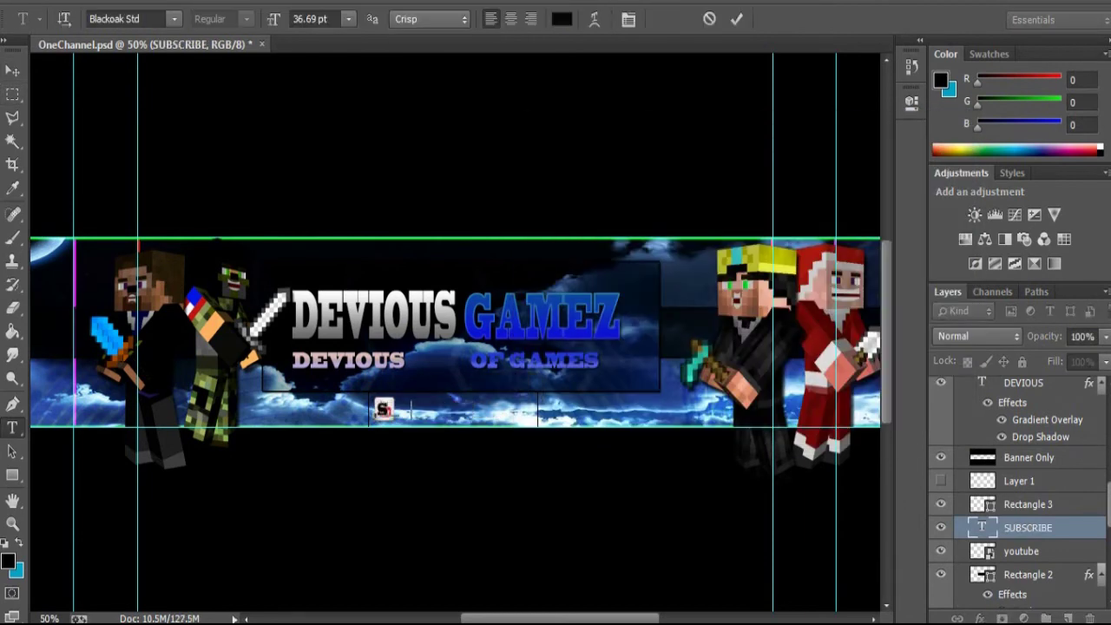
pyautogui.hotkey('ctrl', 'Return')
pyautogui.press('v')
pyautogui.moveTo(434, 409); pyautogui.dragTo(523, 411)
pyautogui.keyDown('ctrl'); pyautogui.click(384, 410); pyautogui.keyUp('ctrl')
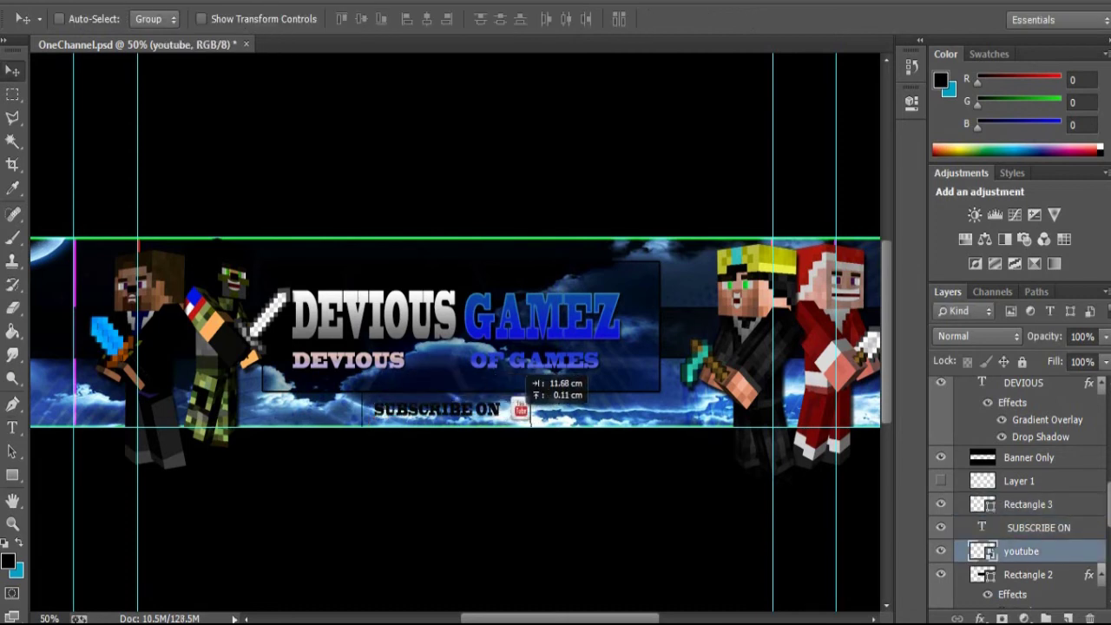
pyautogui.hotkey('ctrl', '+')
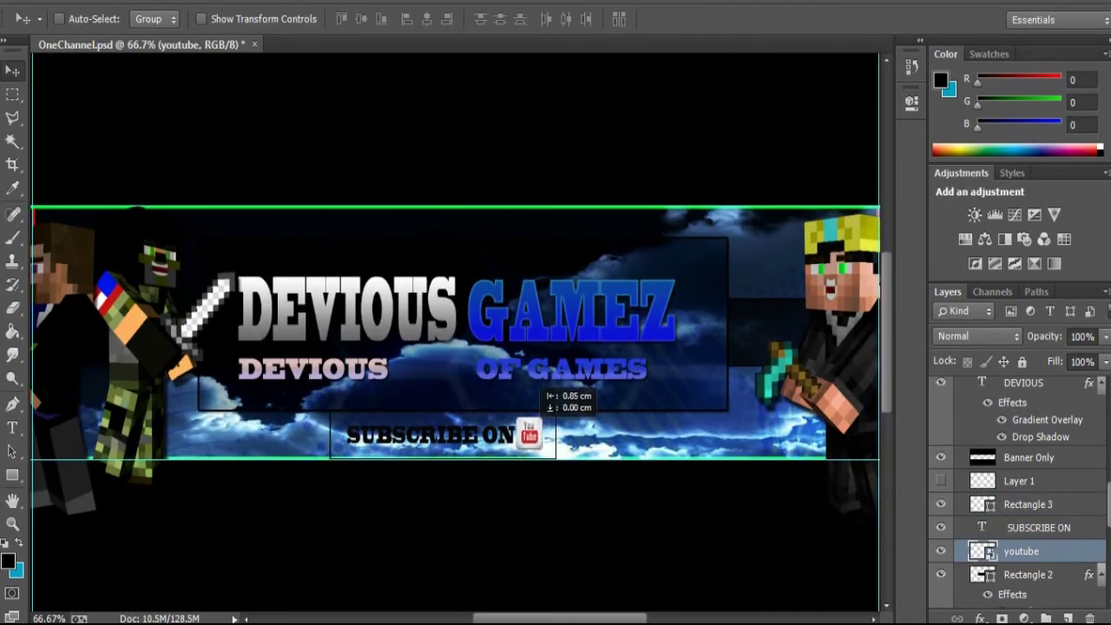
# - Give the SUBSCRIBE ON text a drop shadow and a white color overlay
pyautogui.keyDown('ctrl'); pyautogui.click(433, 434); pyautogui.keyUp('ctrl')
pyautogui.doubleClick(1076, 527)
pyautogui.click(404, 200)
pyautogui.click(382, 201)
pyautogui.click(419, 279)
pyautogui.moveTo(451, 61)
pyautogui.mouseDown()
pyautogui.moveTo(695, 55)
pyautogui.moveTo(531, 81)
pyautogui.mouseUp()
pyautogui.click(498, 378)
pyautogui.click(498, 300)
pyautogui.click(801, 153)
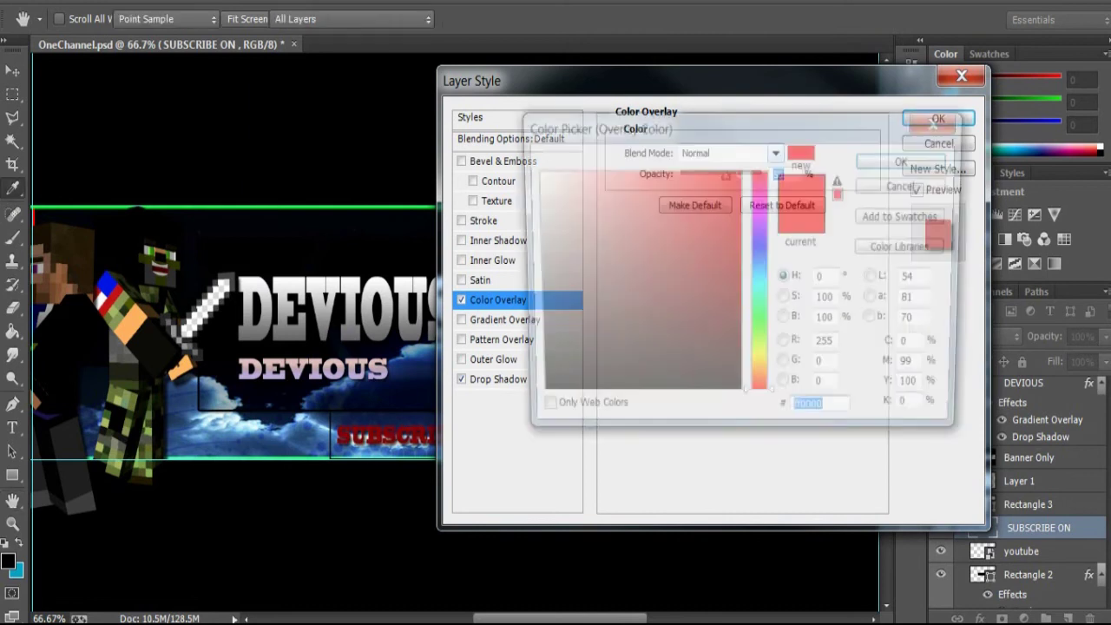
pyautogui.click(536, 157)
pyautogui.click(905, 164)
pyautogui.click(938, 118)
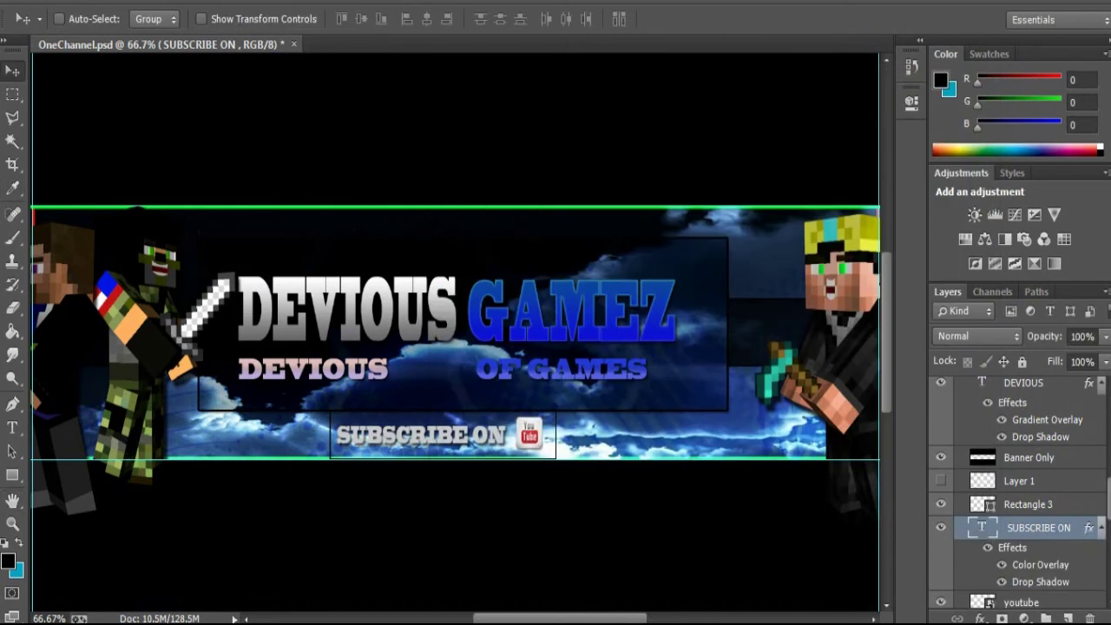
pyautogui.hotkey('ctrl', '-')
pyautogui.hotkey('ctrl', '-')
pyautogui.hotkey('ctrl', '+')
pyautogui.hotkey('ctrl', '+')
pyautogui.hotkey('ctrl', '-')
pyautogui.hotkey('ctrl', '-')
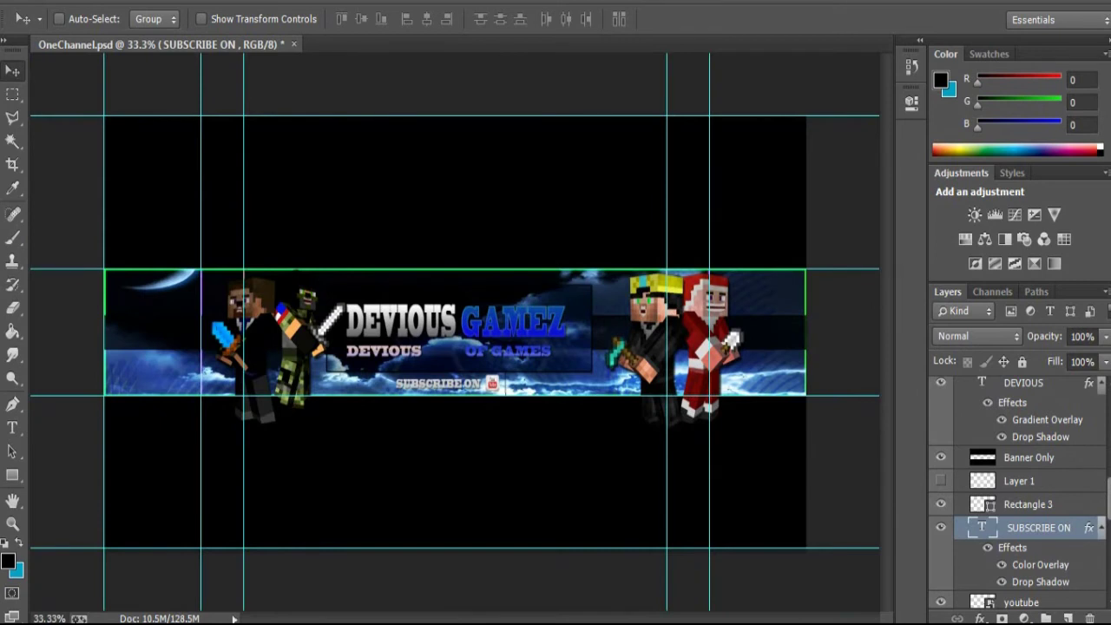
# - Switch to the file explorer and look through the Youtube Banner, Minecraft Sences and Downloads folders
pyautogui.hotkey('alt', 'Tab')
pyautogui.click(535, 346)
pyautogui.doubleClick(706, 231)
pyautogui.click(690, 280)
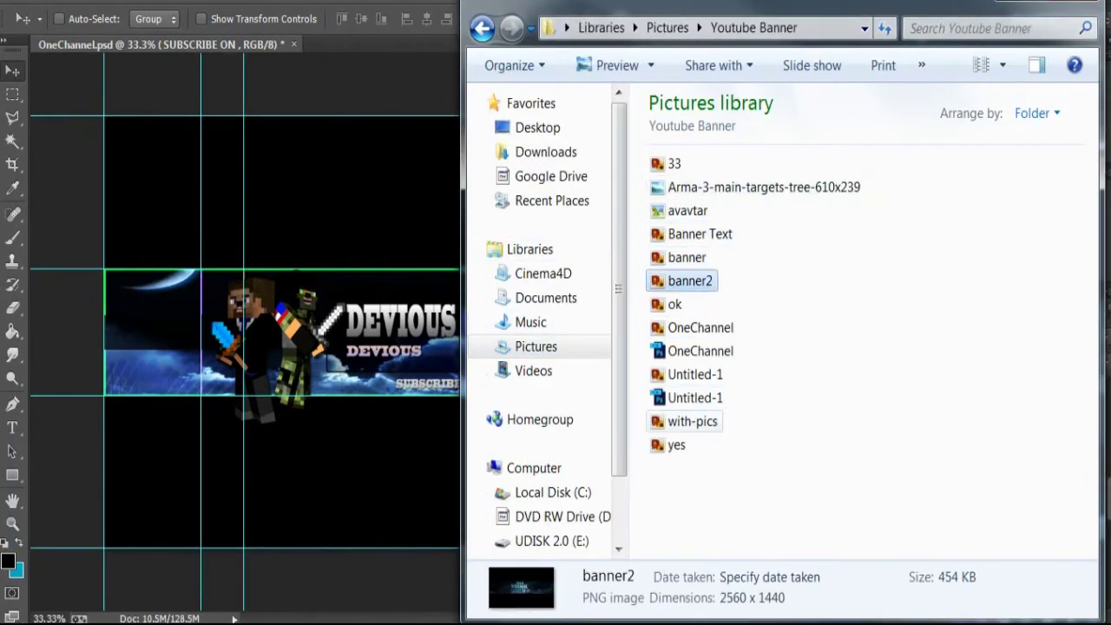
pyautogui.press('BackSpace')
pyautogui.press('Up')
pyautogui.press('Up')
pyautogui.press('Up')
pyautogui.press('Up')
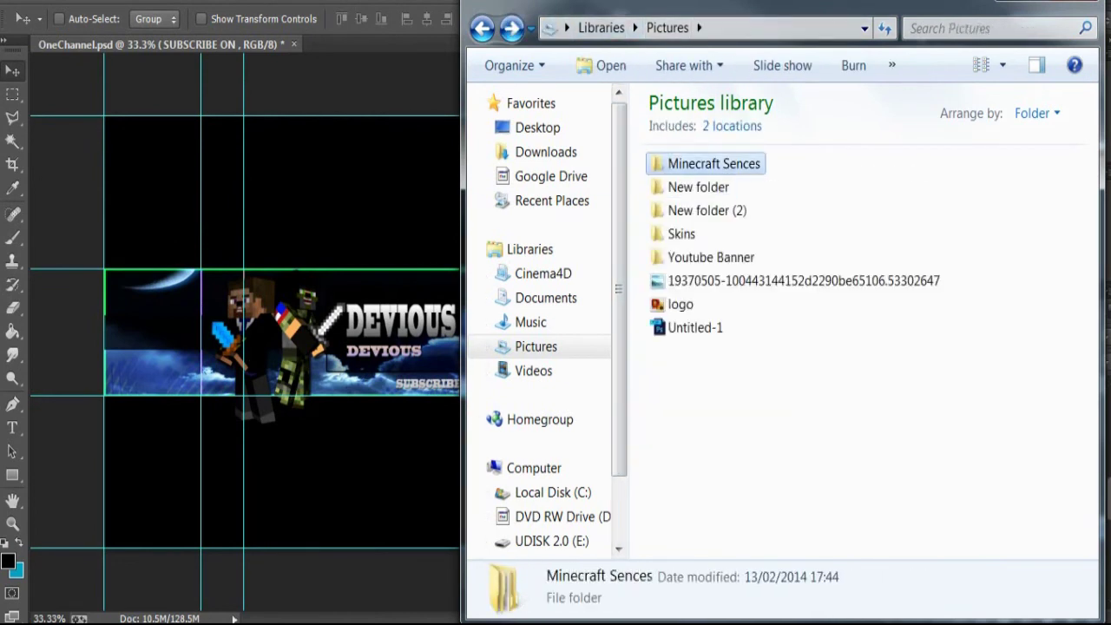
pyautogui.press('Return')
pyautogui.click(545, 152)
pyautogui.click(714, 139)
pyautogui.scroll(-11, 971, 156)
pyautogui.scroll(7, 971, 156)
pyautogui.hotkey('alt', 'Tab')
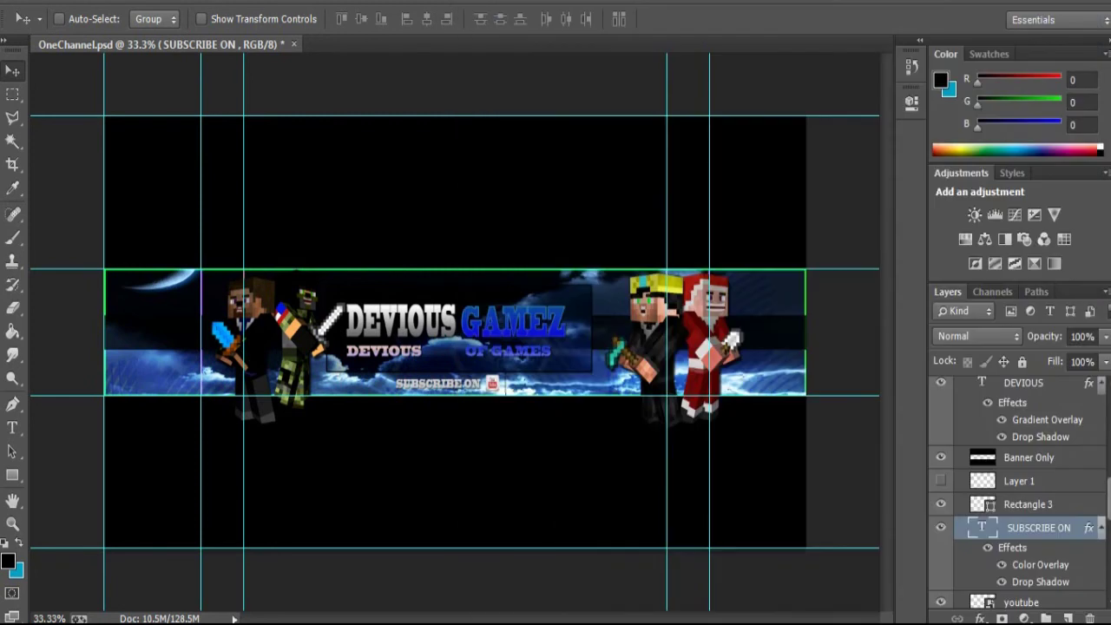
# - Apply a drop shadow to the rectangle framing the SUBSCRIBE ON text
pyautogui.hotkey('ctrl', '+')
pyautogui.hotkey('ctrl', '+')
pyautogui.click(1027, 504)
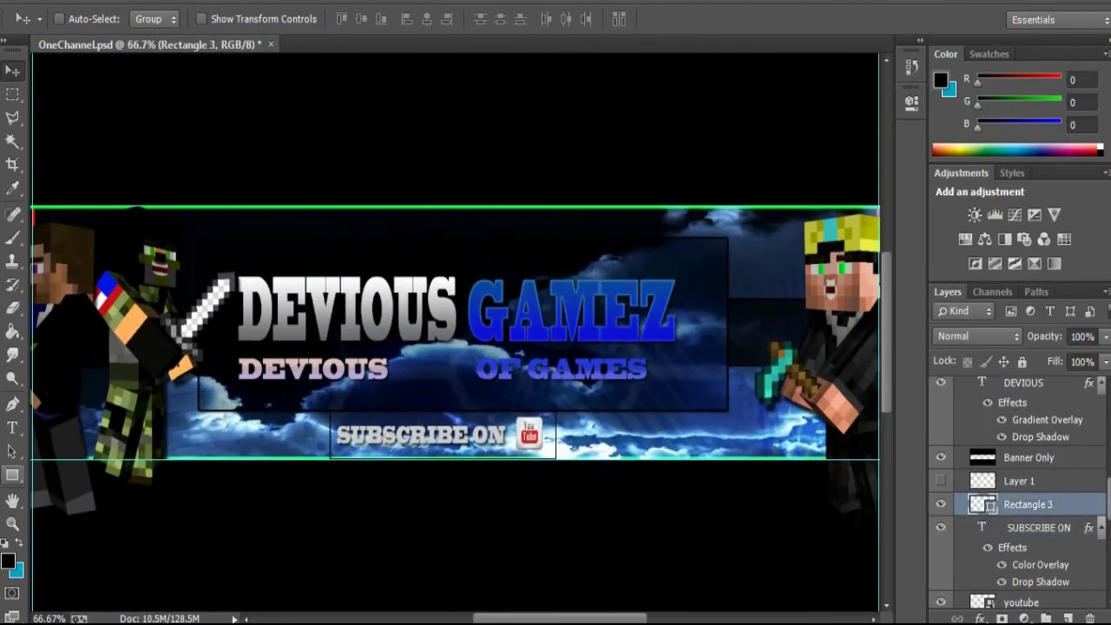
pyautogui.press('u')
pyautogui.click(442, 434)
pyautogui.click(606, 254)
pyautogui.doubleClick(1071, 504)
pyautogui.click(483, 220)
pyautogui.click(497, 378)
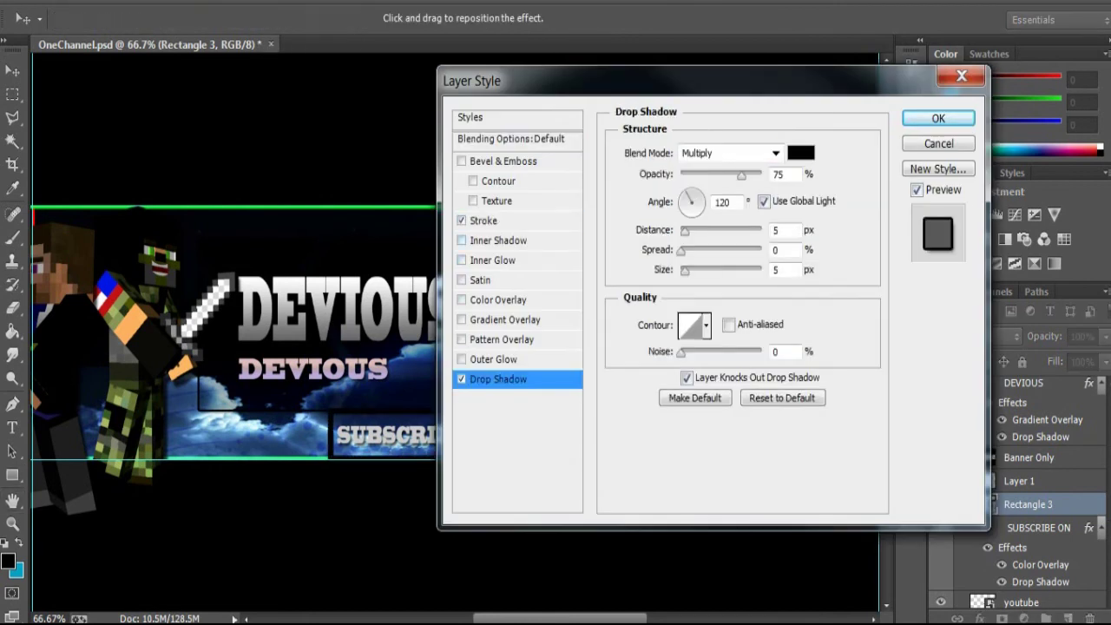
pyautogui.click(498, 300)
pyautogui.click(460, 319)
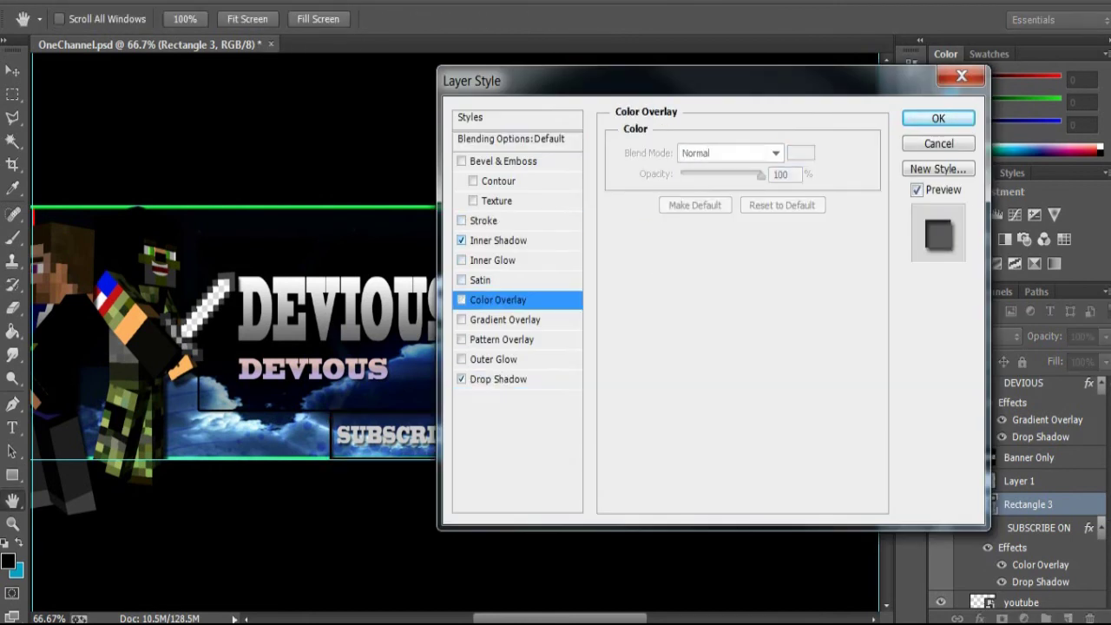
pyautogui.click(501, 339)
pyautogui.press('Return')
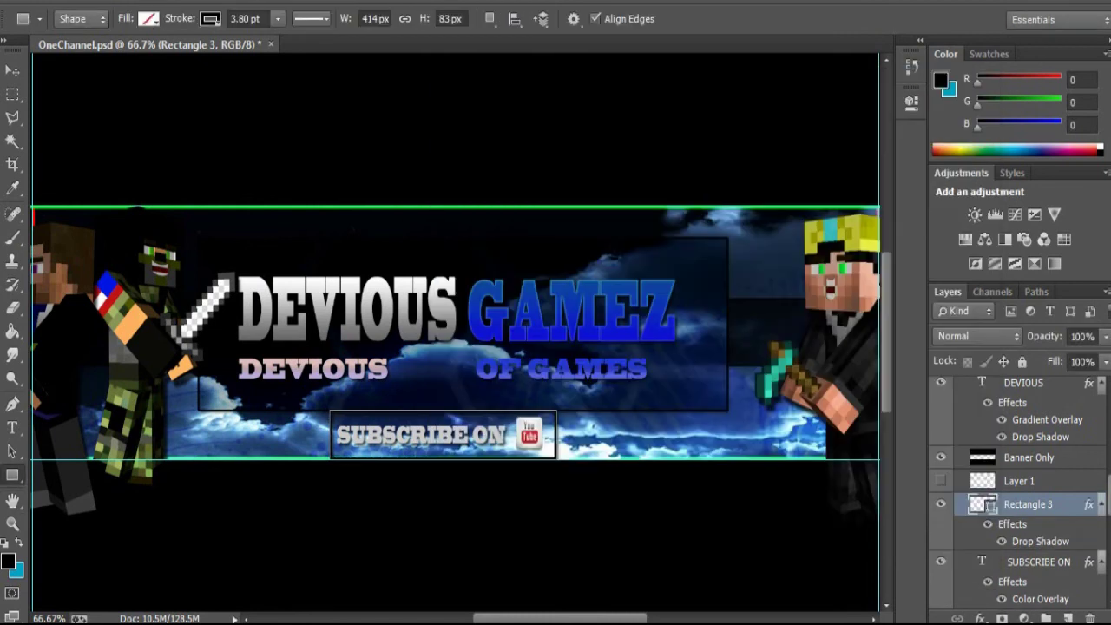
# - Widen the gap between DEVIOUS and OF GAMES in the tagline so it ends in line with the GAMEZ title
pyautogui.press('t')
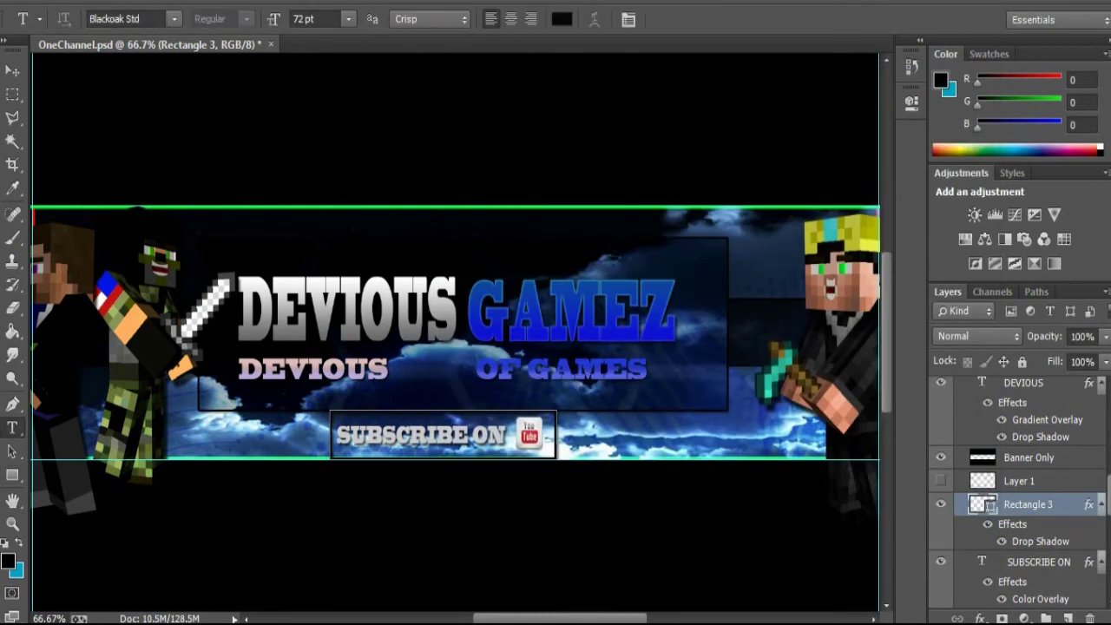
pyautogui.click(476, 371)
pyautogui.hotkey('ctrl', 'a')
pyautogui.click(431, 371)
pyautogui.hotkey('ctrl', '-')
pyautogui.hotkey('ctrl', '-')
pyautogui.hotkey('ctrl', '-')
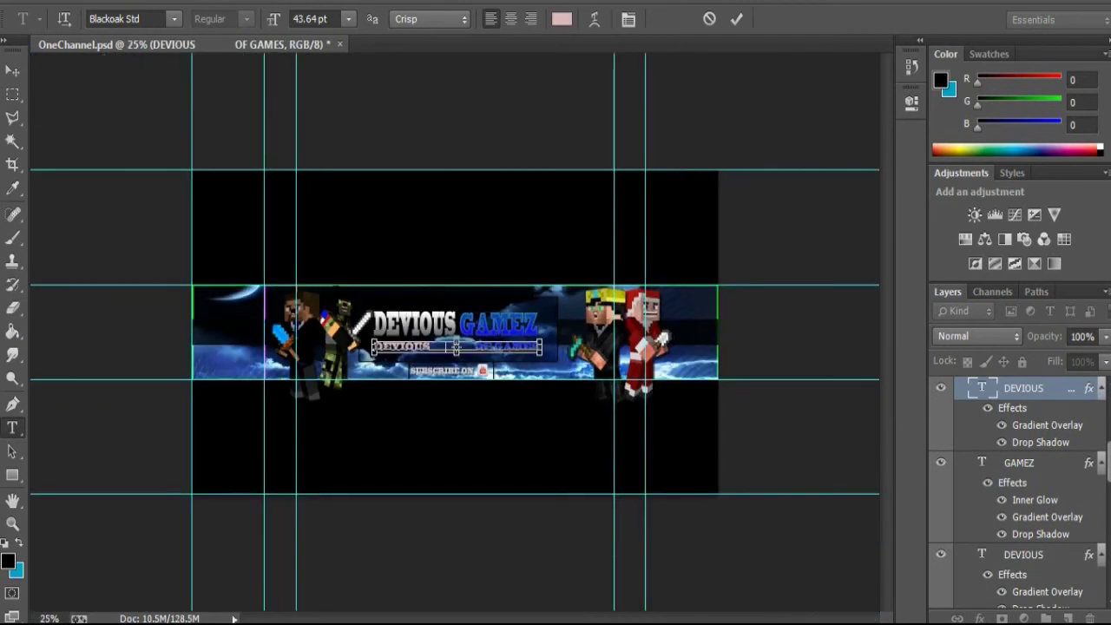
pyautogui.hotkey('ctrl', '1')
pyautogui.click(736, 18)
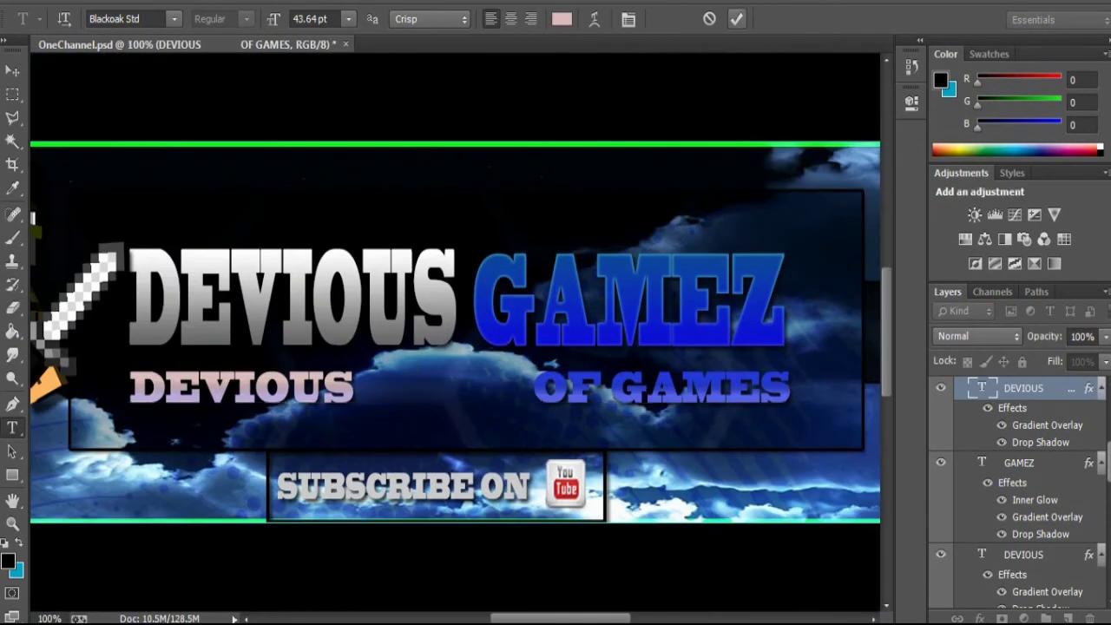
# - Start a new text line above the banner strip with the text color set to white (ffffff)
pyautogui.click(372, 86)
pyautogui.click(561, 19)
pyautogui.write('ffffff')
pyautogui.press('Return')
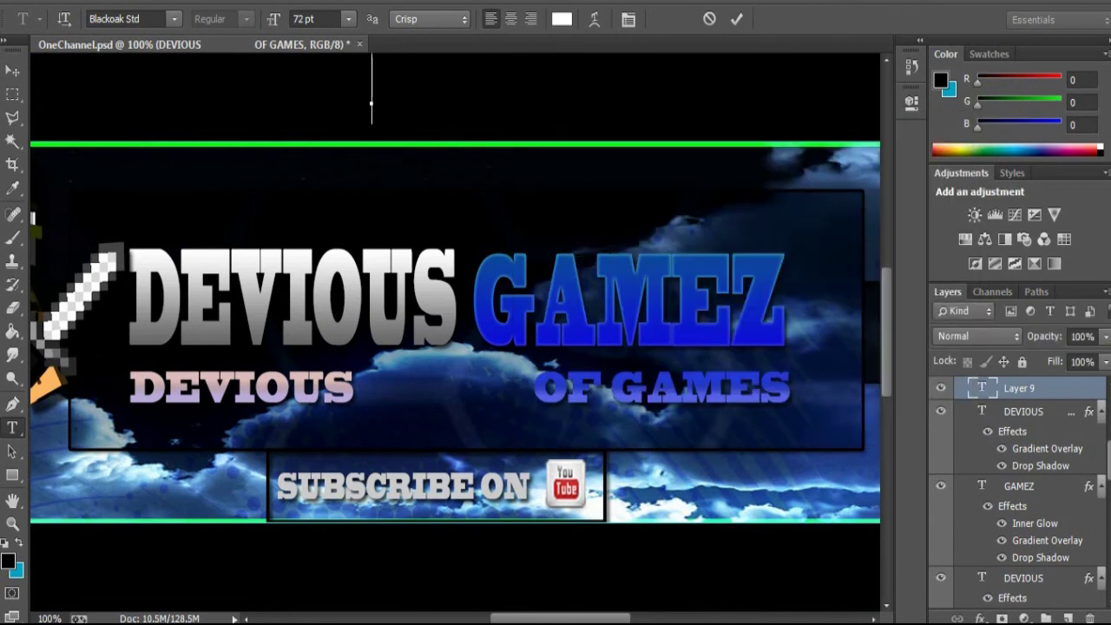
pyautogui.write('dESIGN')
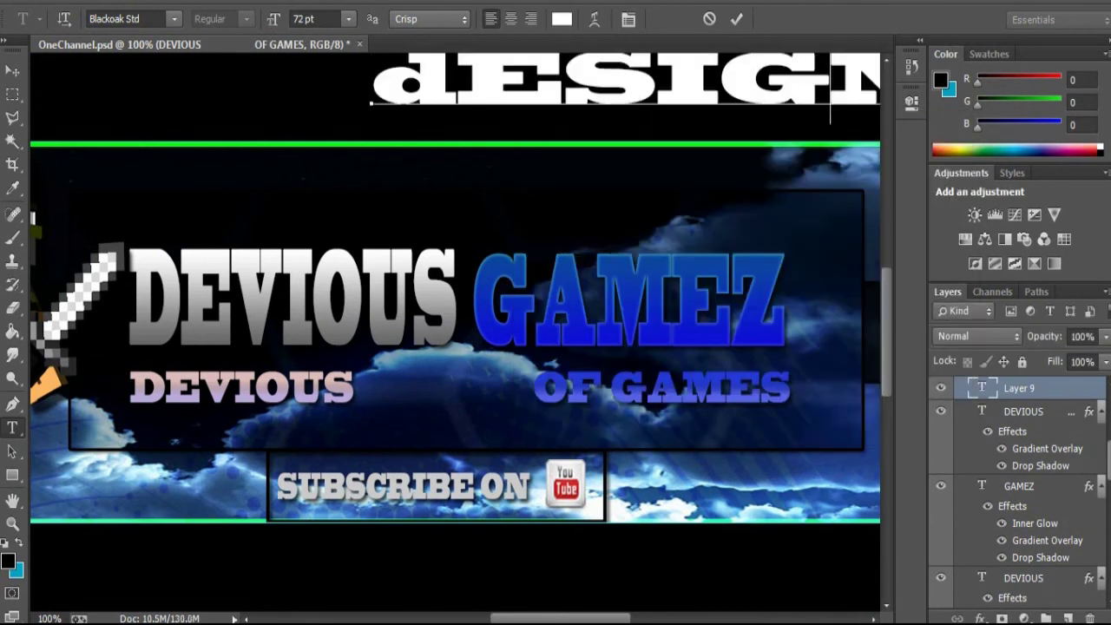
pyautogui.press('BackSpace')
pyautogui.press('BackSpace')
pyautogui.press('BackSpace')
pyautogui.press('BackSpace')
pyautogui.press('BackSpace')
pyautogui.press('BackSpace')
pyautogui.write('Designe')
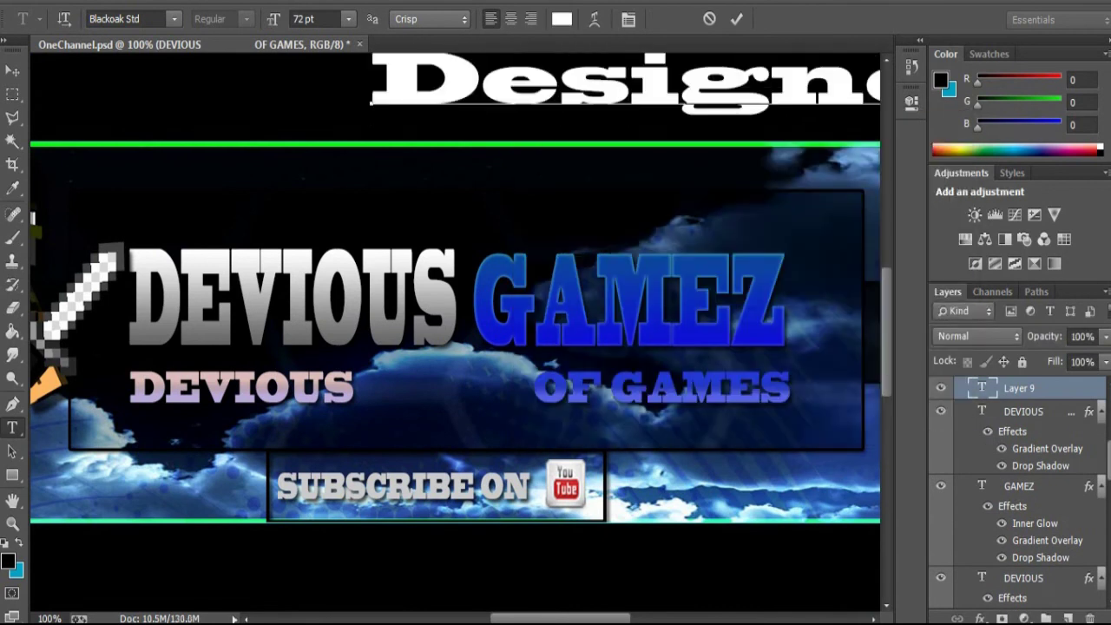
pyautogui.press('BackSpace')
pyautogui.press('BackSpace')
pyautogui.press('BackSpace')
pyautogui.press('BackSpace')
pyautogui.press('BackSpace')
pyautogui.press('BackSpace')
pyautogui.press('BackSpace')
pyautogui.press('BackSpace')
# - Write the credit DESIGNED BY THEKERNELPENGUIN above the banner strip at 9 pt
pyautogui.click(348, 19)
pyautogui.click(321, 62)
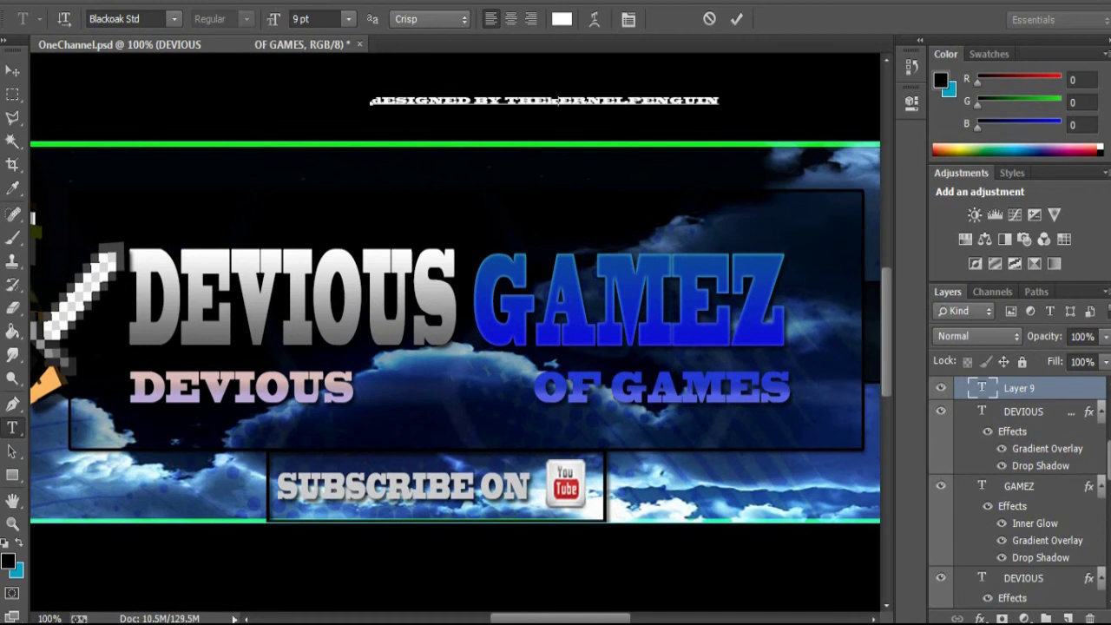
pyautogui.press('Down')
pyautogui.press('Down')
pyautogui.press('Down')
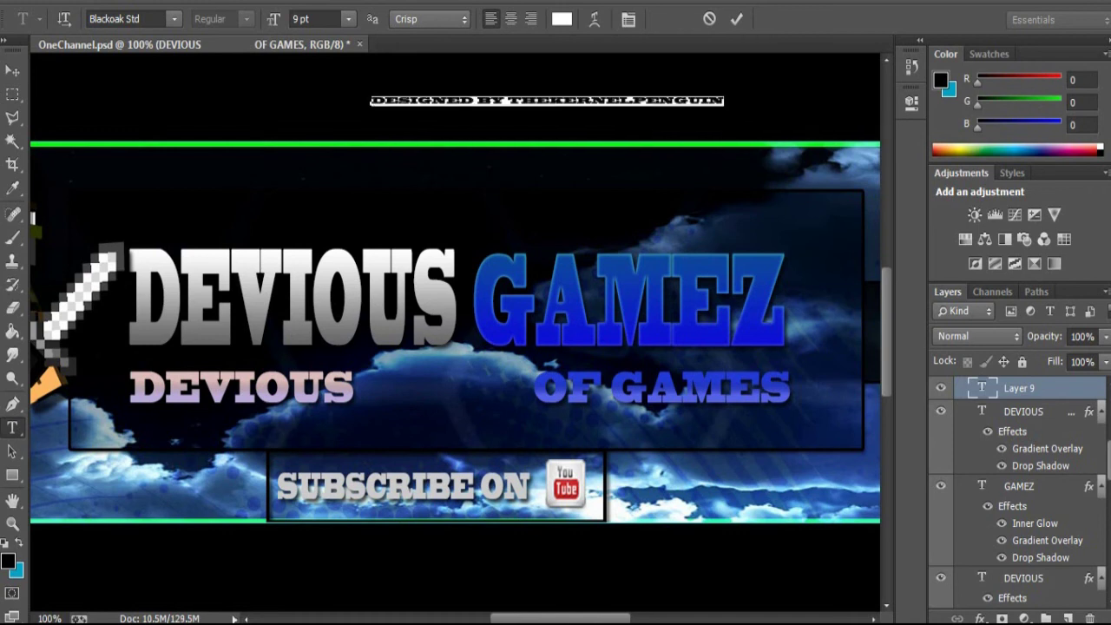
# - Move the credit text beneath OF GAMES and change its font to Chaparral Pro
pyautogui.moveTo(426, 100); pyautogui.dragTo(635, 422)
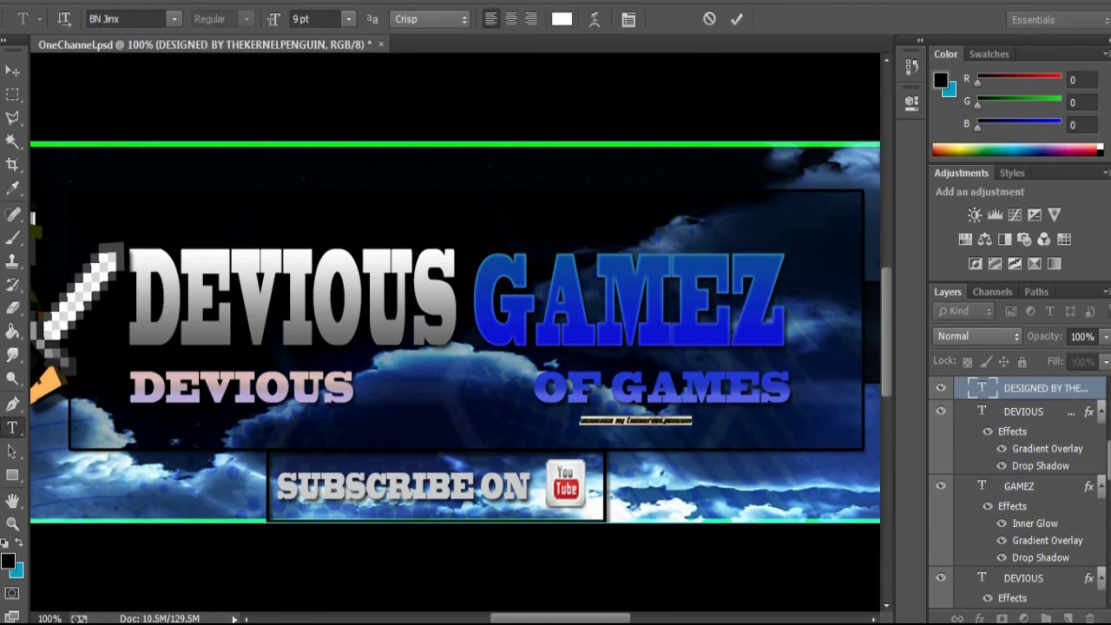
pyautogui.click(348, 19)
pyautogui.click(174, 18)
pyautogui.click(149, 107)
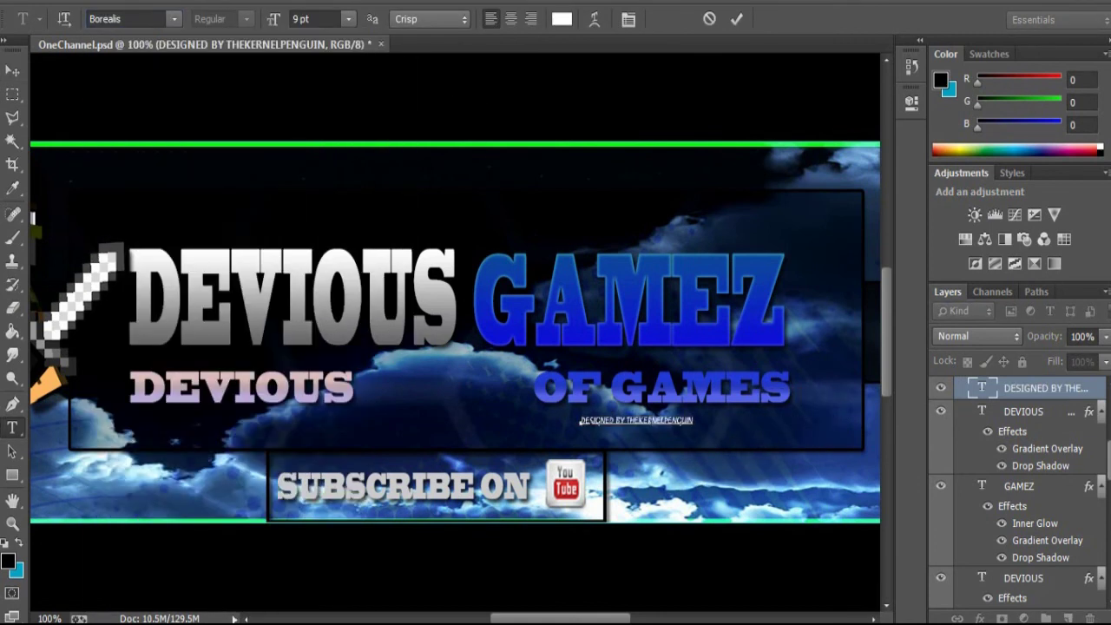
pyautogui.click(173, 19)
pyautogui.click(139, 264)
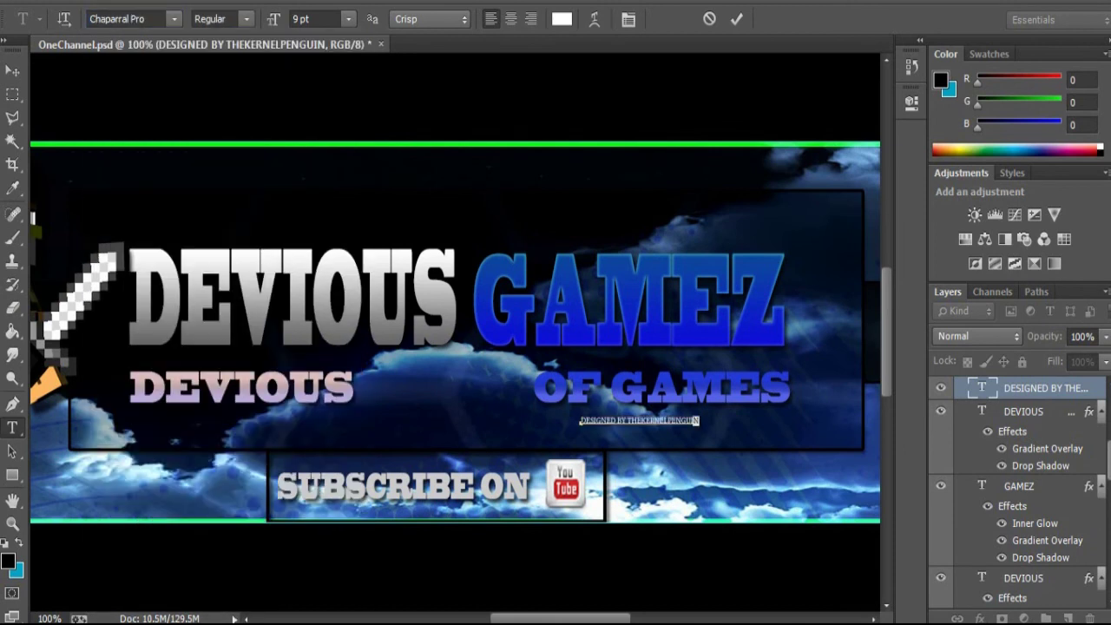
# - Enlarge the credit text slightly and move it to the banner's upper edge beside the yellow-helmeted character
pyautogui.click(347, 18)
pyautogui.click(321, 165)
pyautogui.click(736, 18)
pyautogui.press('v')
pyautogui.hscroll(5, 456, 330)
pyautogui.moveTo(348, 374); pyautogui.dragTo(642, 119)
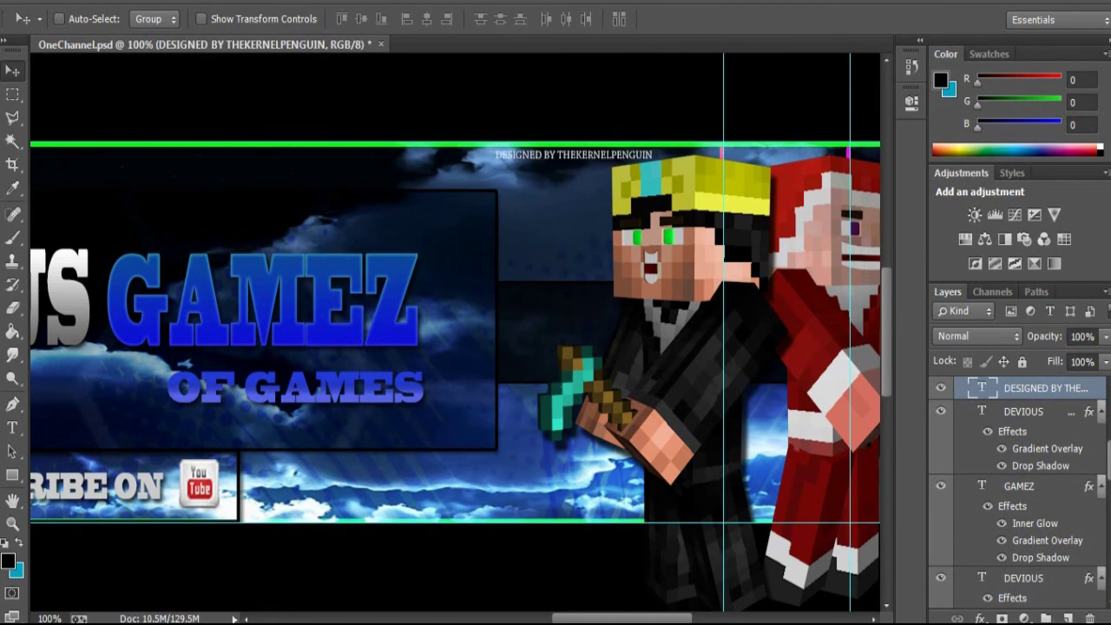